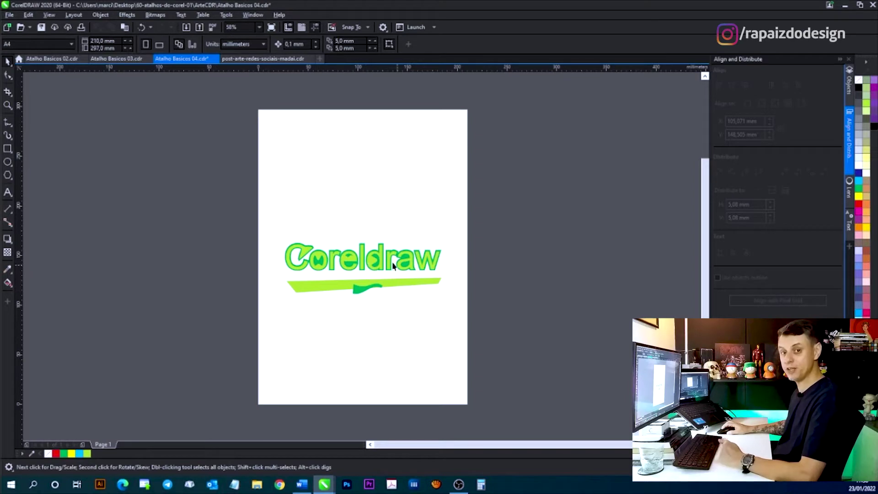
- Scatter multiple overlapping copies of the grouped Coreldraw logo across the page and the surrounding workspace
left_click(378, 267)
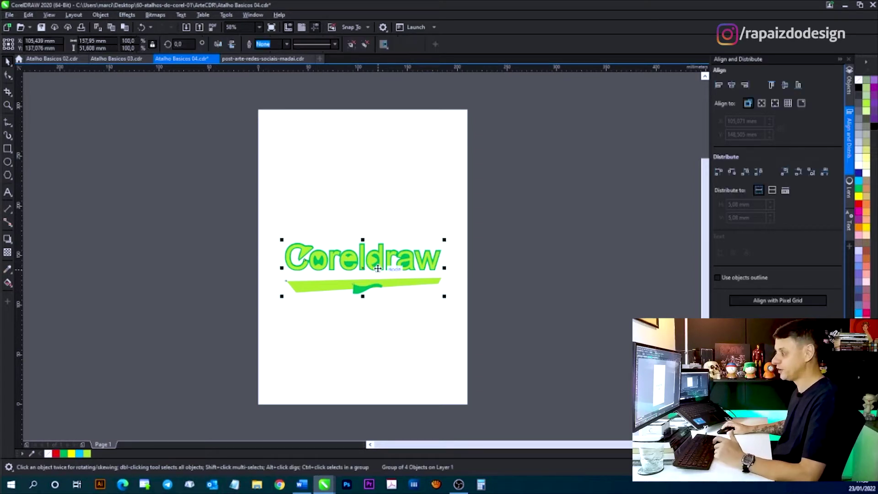
key("F2")
left_click_drag(183, 142, 595, 391)
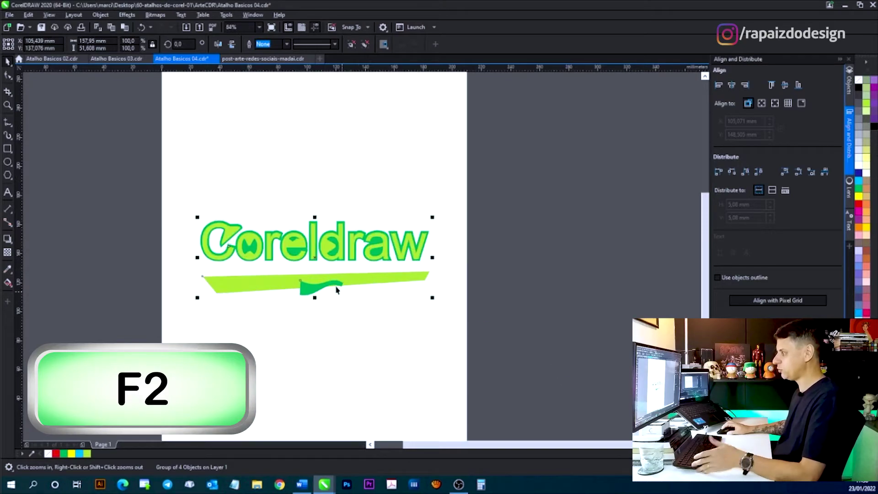
left_click_drag(313, 257, 183, 176)
key("space")
key("space")
key("space")
key("space")
key("space")
key("space")
key("space")
key("space")
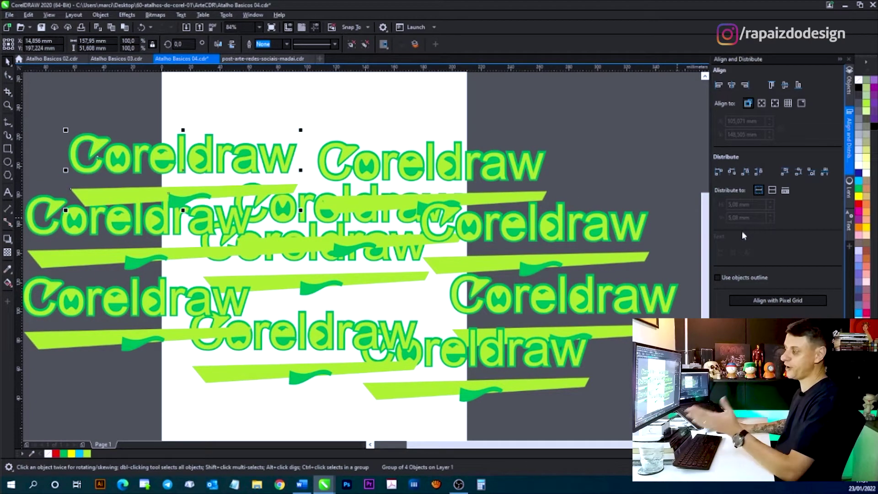
- Draw a rectangle about 39 by 36 mm near the page's upper-left corner and fill it red
scroll(706, 284, "up", 1)
scroll(706, 283, "up", 2)
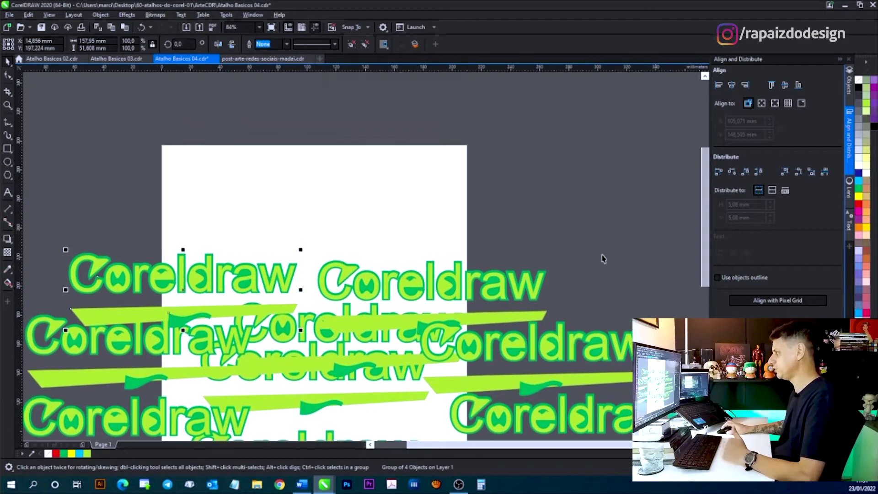
left_click(7, 149)
left_click_drag(178, 154, 236, 207)
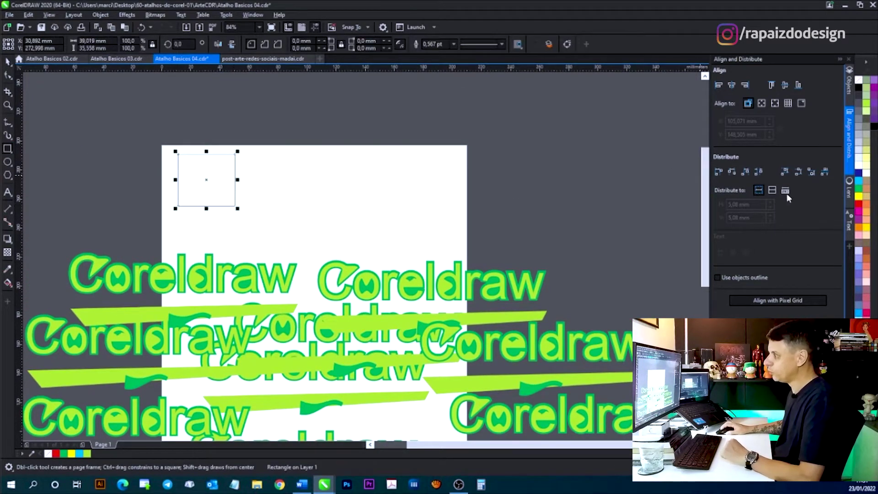
left_click(860, 204)
- Duplicate the red rectangle repeatedly into a slightly overlapping row running rightward past the page edge
key("space")
left_click_drag(208, 181, 535, 180)
key("space")
key("space")
key("space")
key("space")
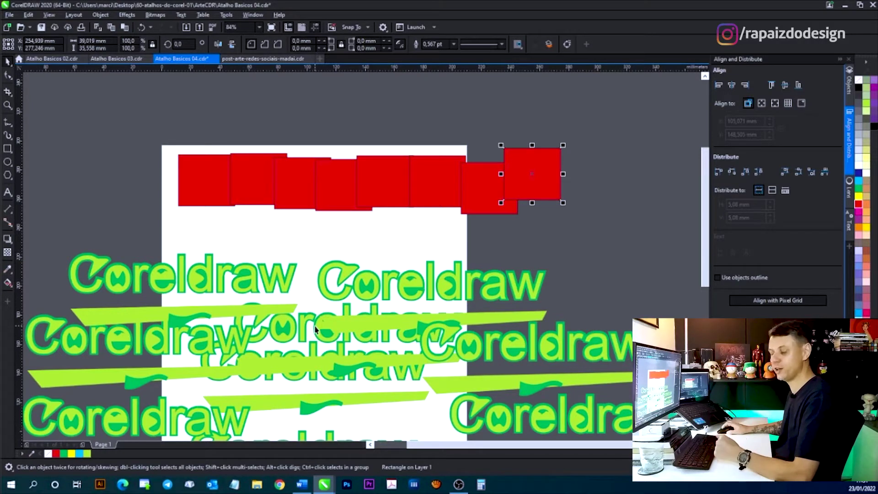
scroll(315, 329, "down", 1)
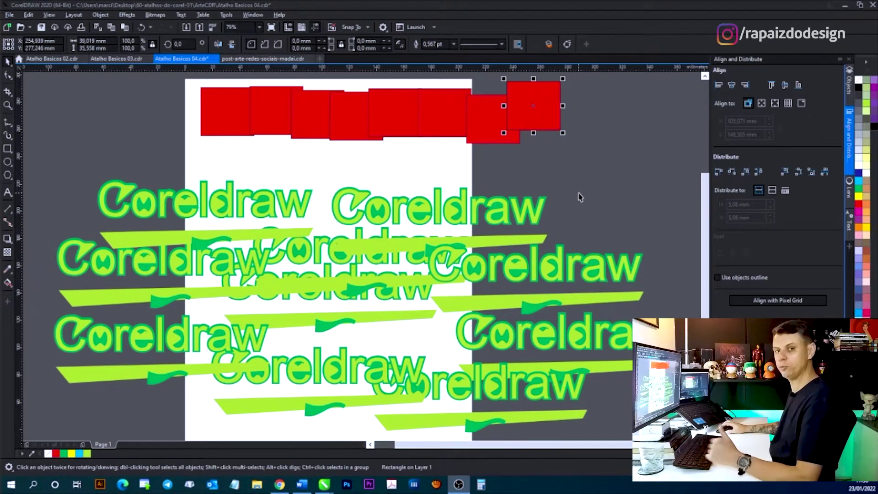
- Insert one A4 portrait page, 210 by 297 mm, after page 1
key("Escape")
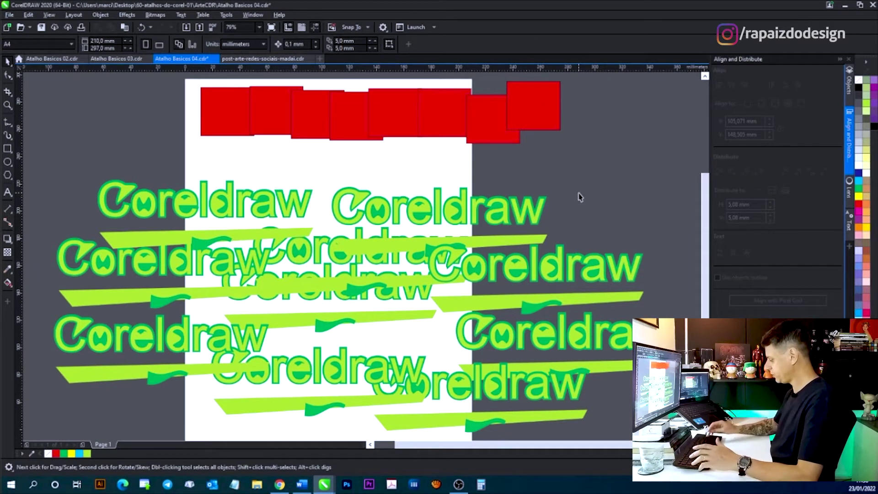
key("Page_Down")
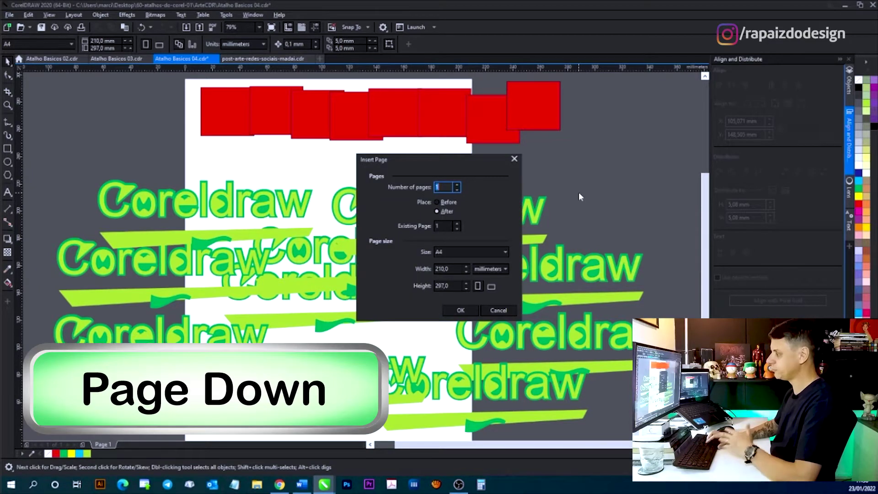
key("Return")
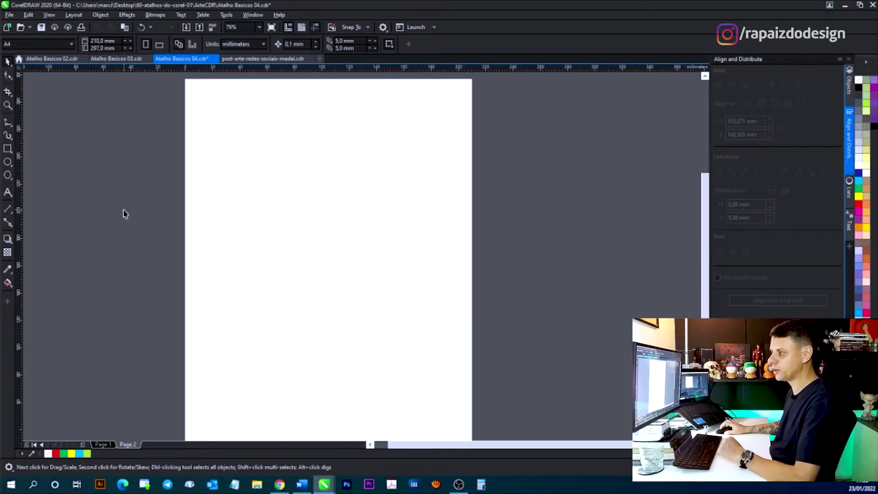
- Draw a paragraph text frame about 161 by 144 mm across the middle of page 2
left_click(7, 193)
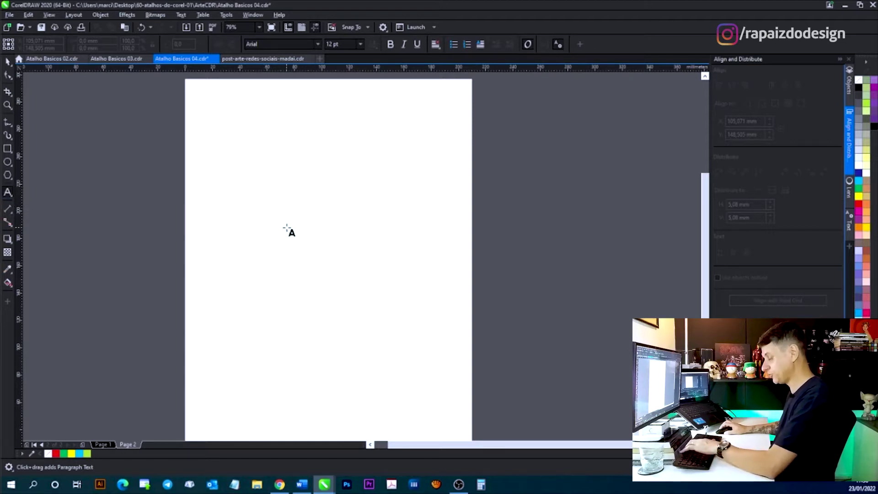
key("F8")
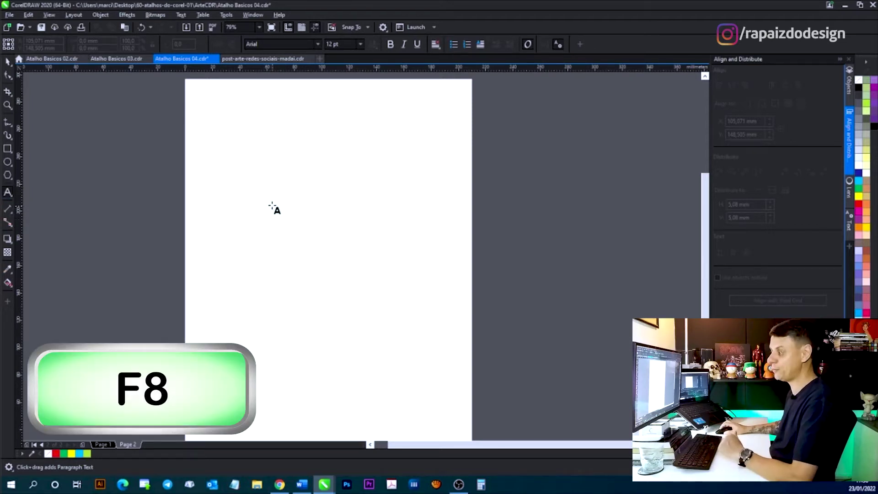
key("space")
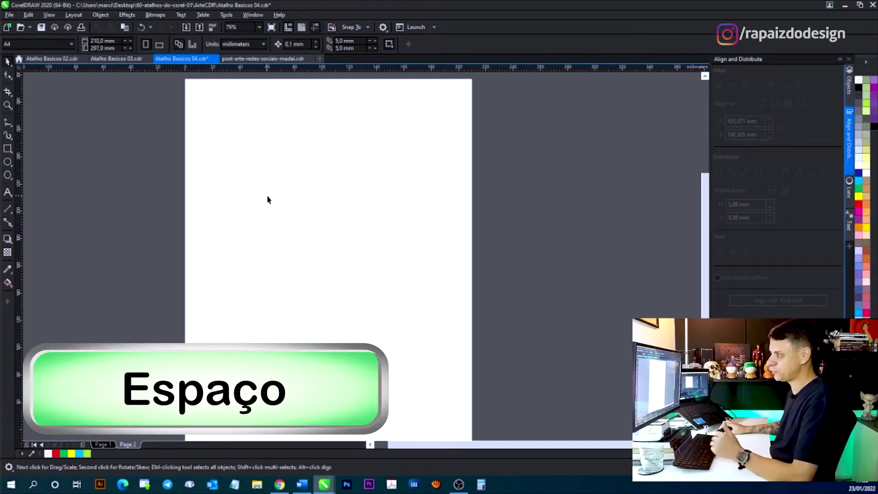
key("F8")
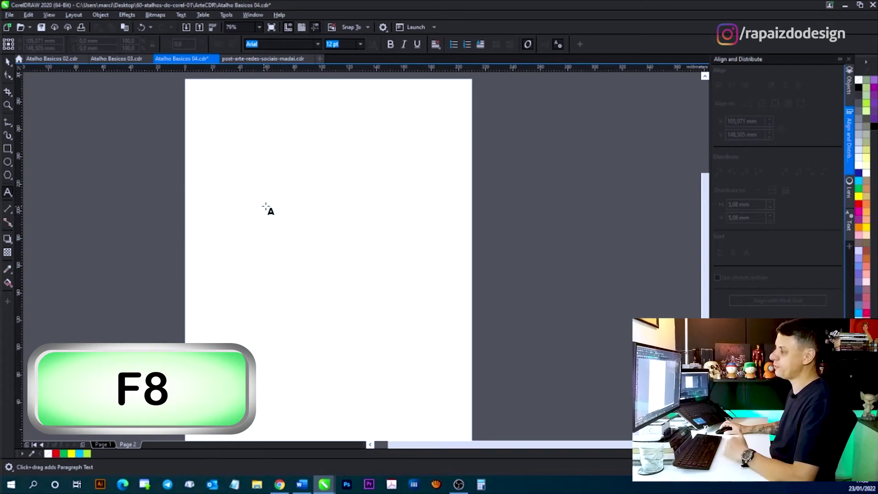
left_click_drag(212, 153, 433, 349)
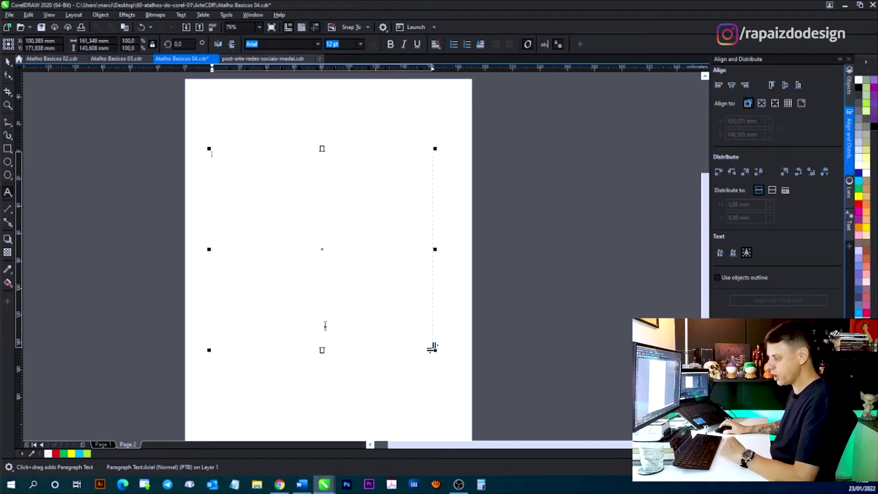
- Switch to the Chrome browser and copy the highlighted "What is Lorem Ipsum?" paragraph on lipsum.com
left_click(280, 485)
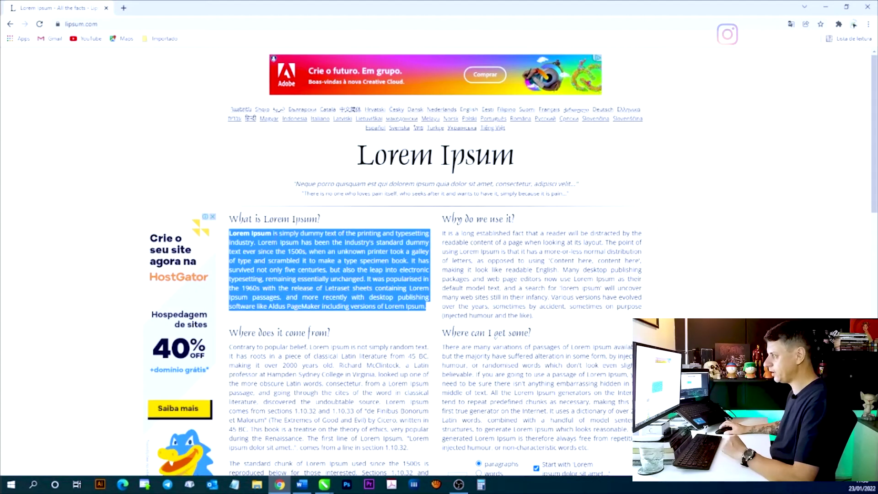
right_click(273, 238)
left_click(289, 246)
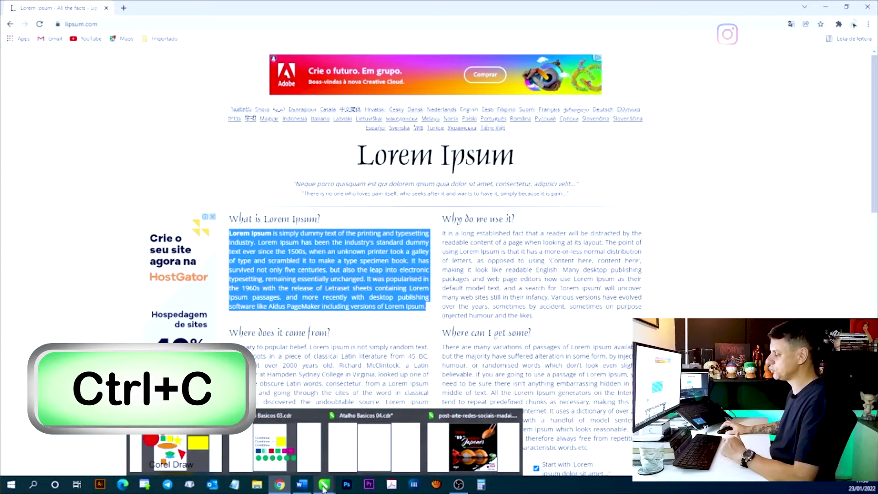
- Switch back to Atalho Basicos 04.cdr in CorelDRAW and paste the copied paragraph into the empty text frame
left_click(325, 483)
left_click(361, 450)
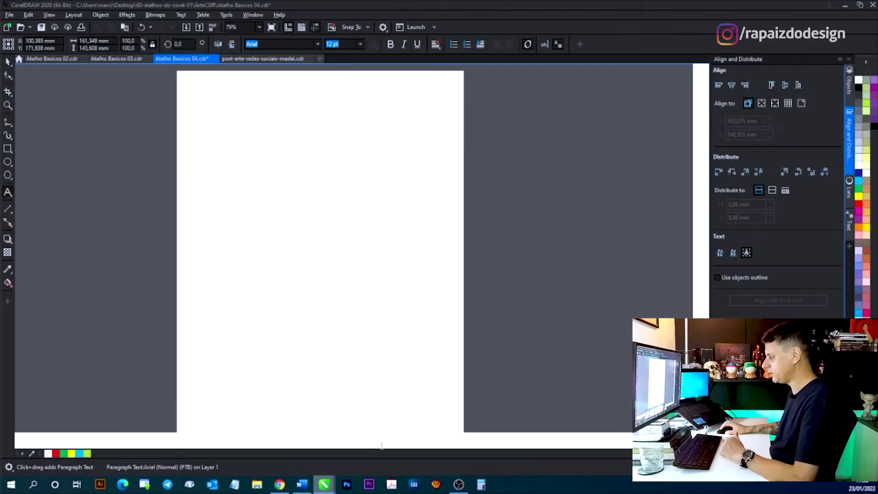
left_click(312, 180)
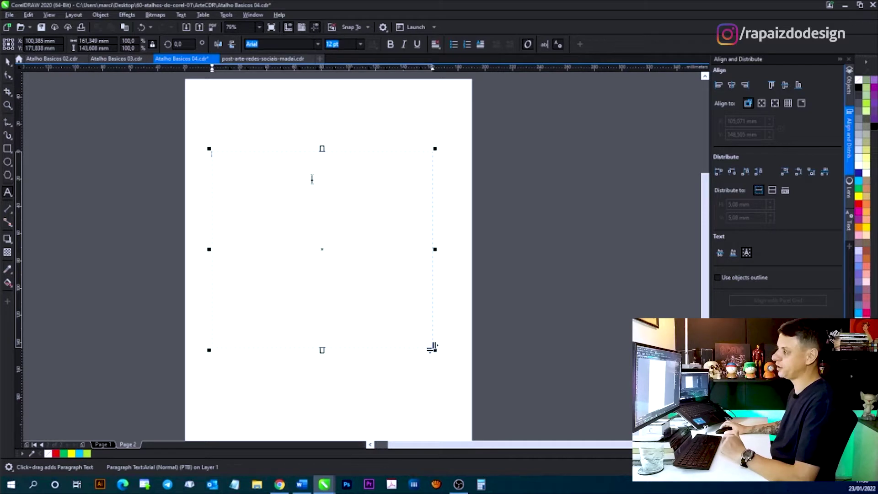
key("ctrl+v")
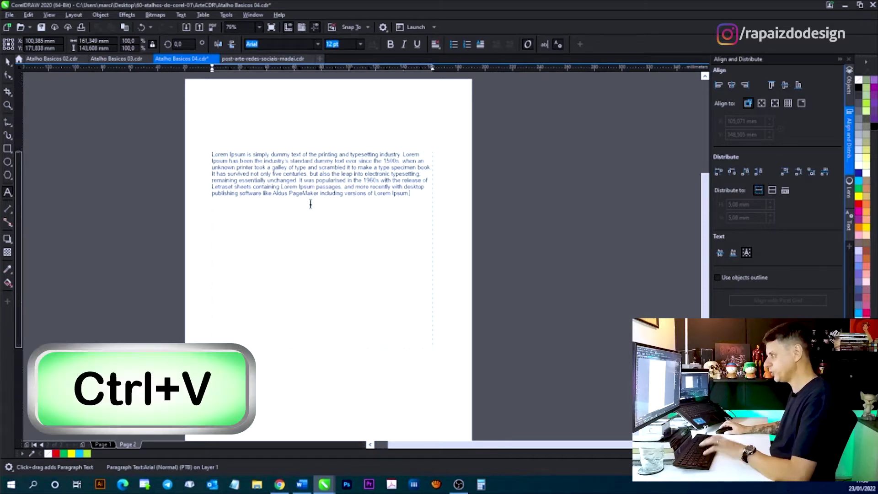
- Set the Lorem Ipsum text to 24 pt and move its frame slightly down and to the right
left_click(360, 44)
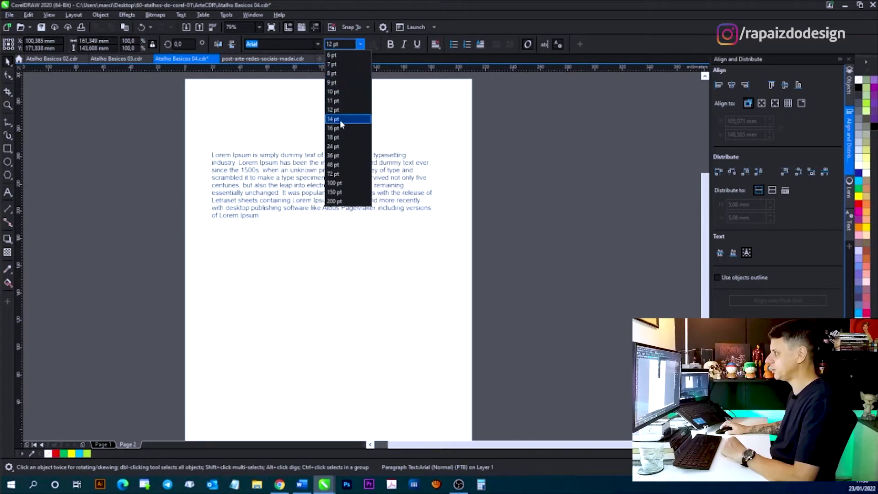
left_click(339, 147)
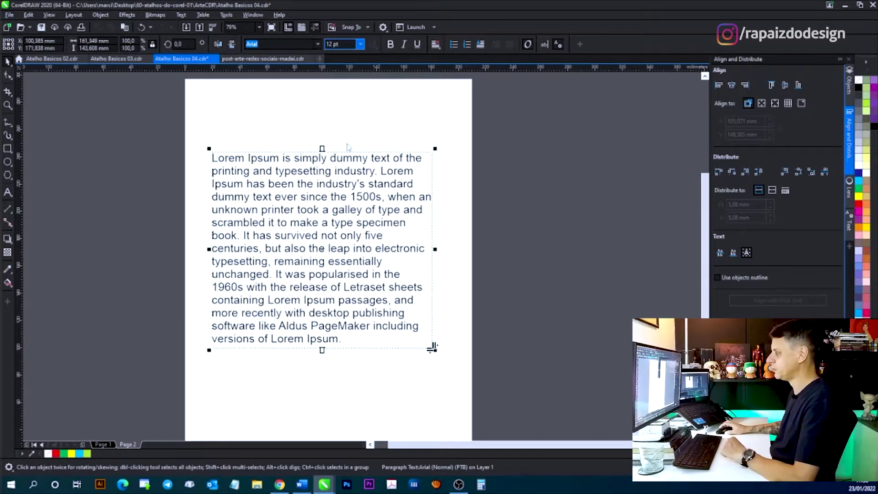
left_click_drag(339, 247, 348, 260)
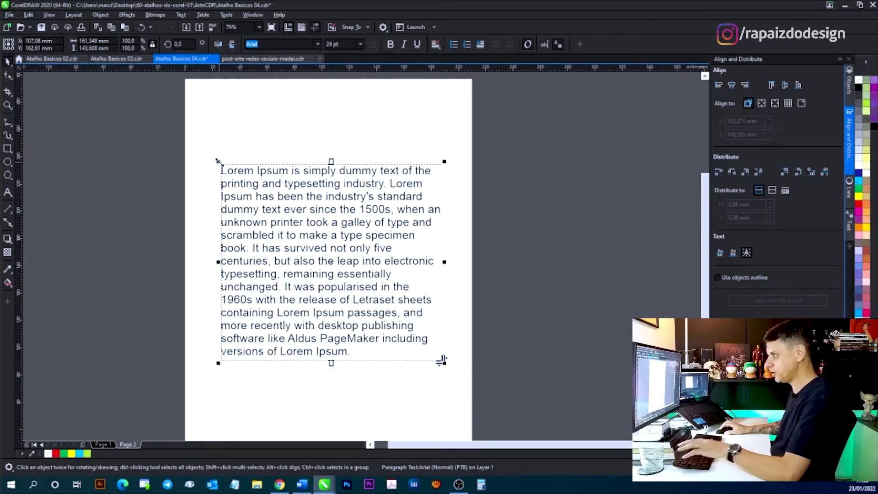
- Try converting the Lorem Ipsum paragraph text to artistic text and undo the conversion
key("F2")
left_click_drag(372, 338, 461, 376)
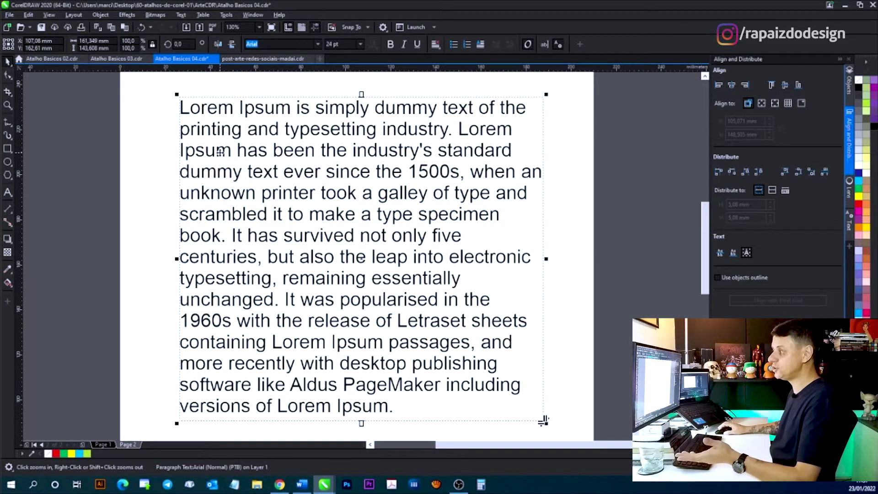
right_click(277, 129)
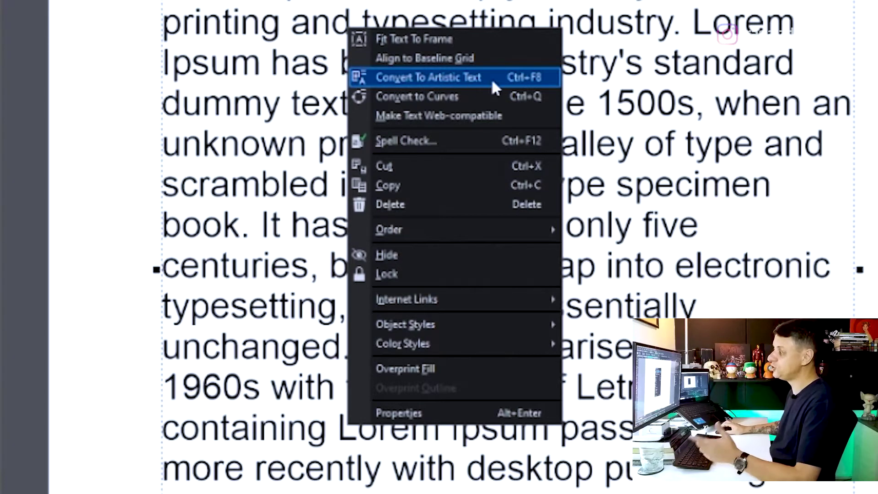
key("Escape")
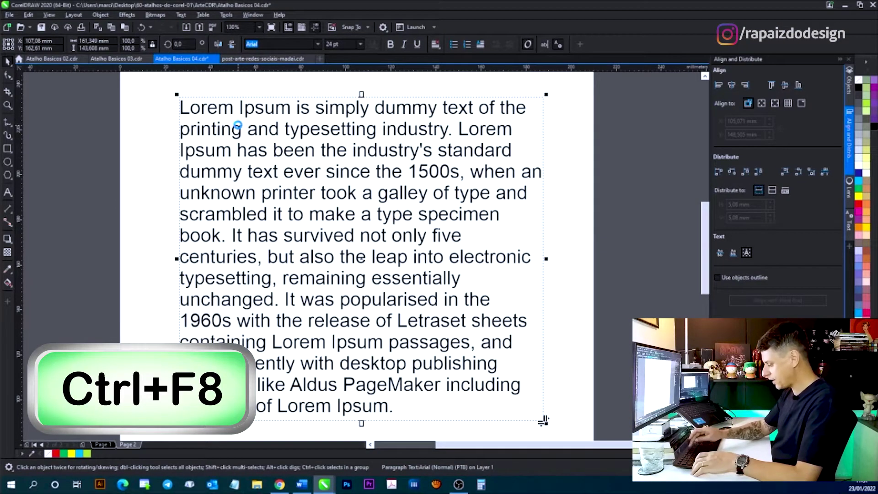
key("ctrl+F8")
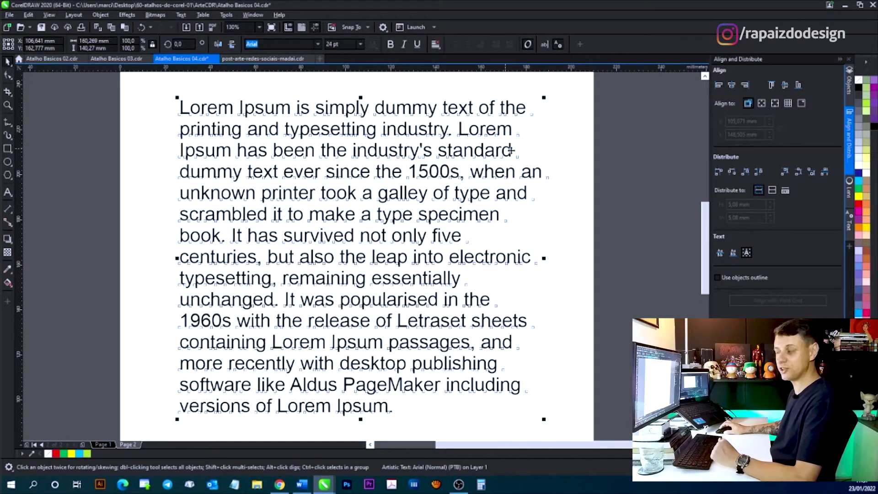
left_click(566, 156)
left_click(527, 113)
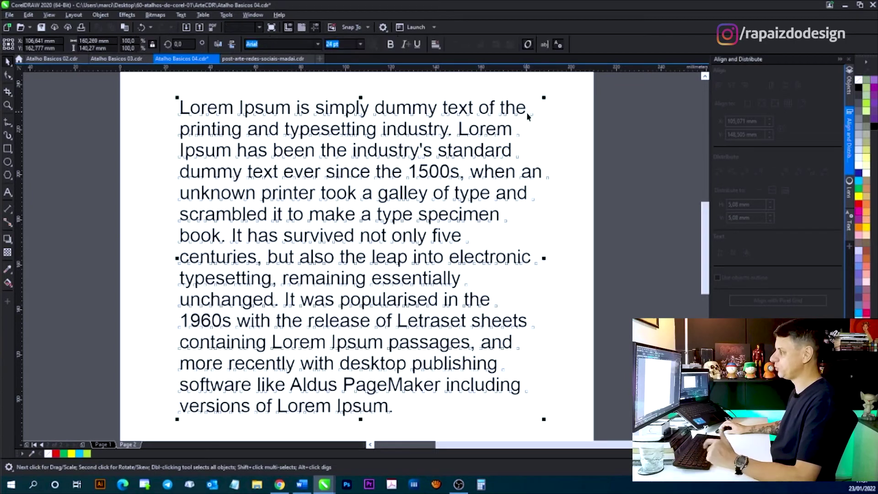
key("ctrl+z")
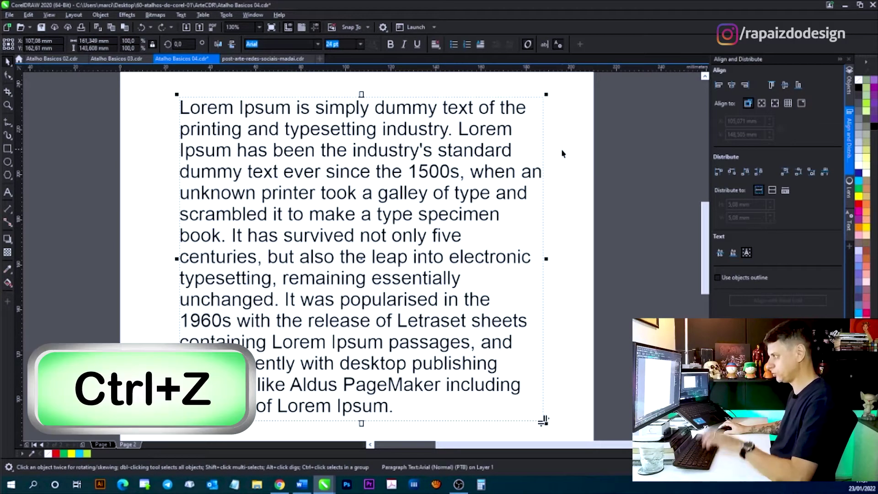
- Convert the Lorem Ipsum paragraph text to artistic text and align it to the center
key("ctrl+F8")
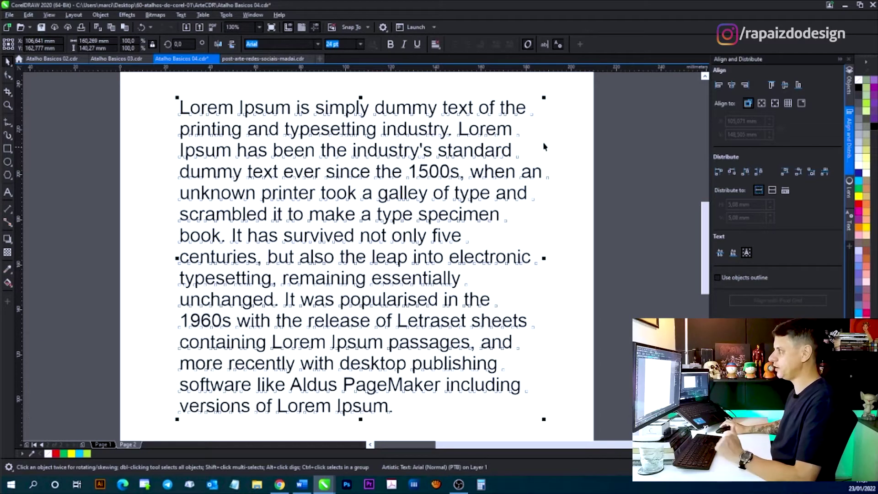
left_click(438, 44)
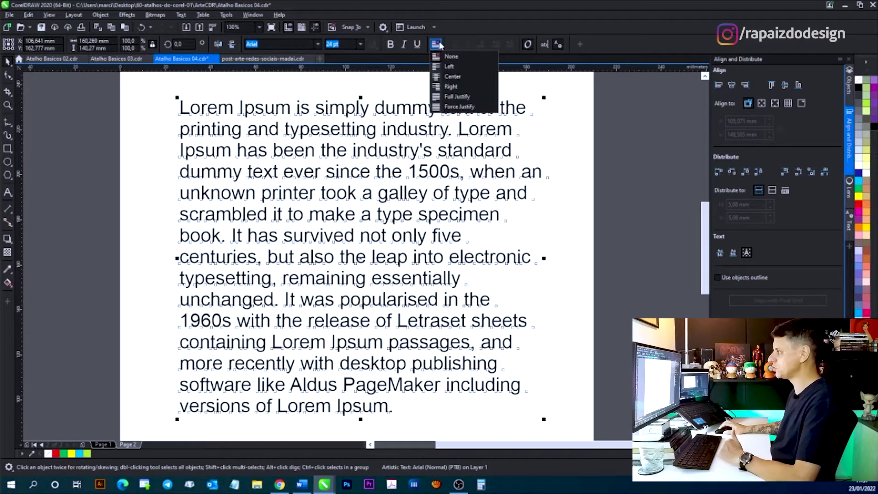
left_click(440, 76)
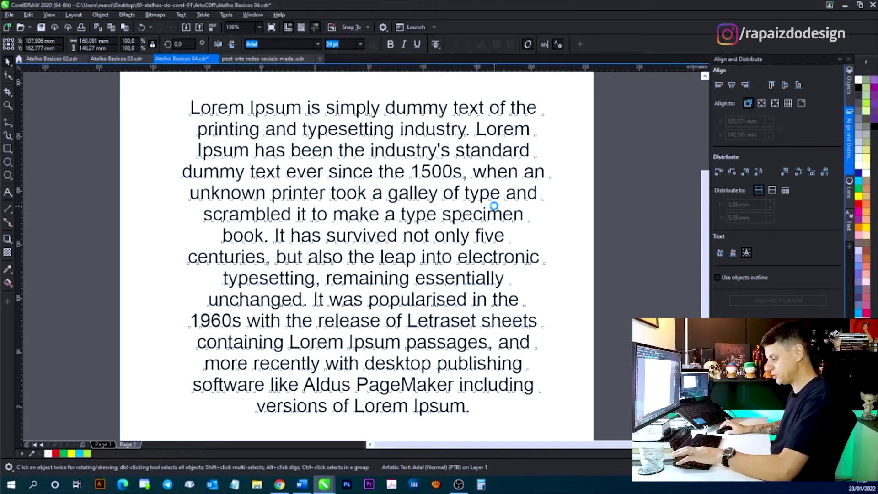
- Increase the artistic text's line spacing with the Shape tool until its last line sits near the page's lower edge
key("F3")
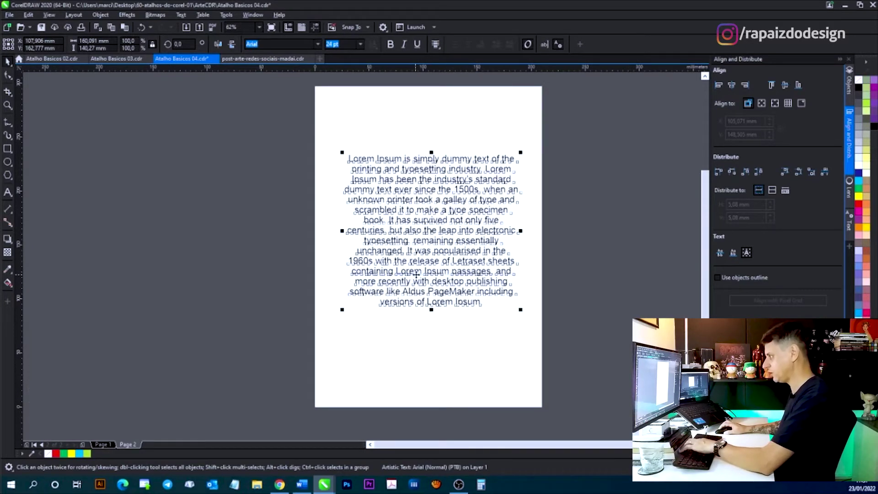
key("F10")
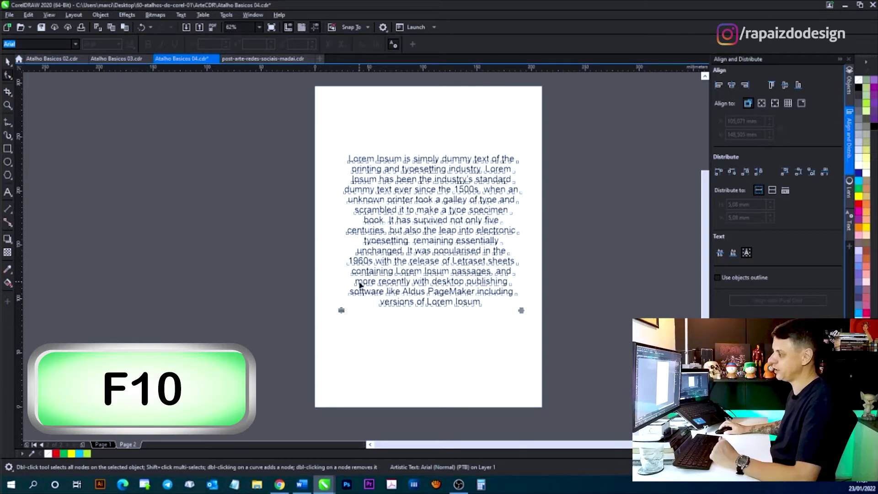
left_click_drag(341, 311, 337, 394)
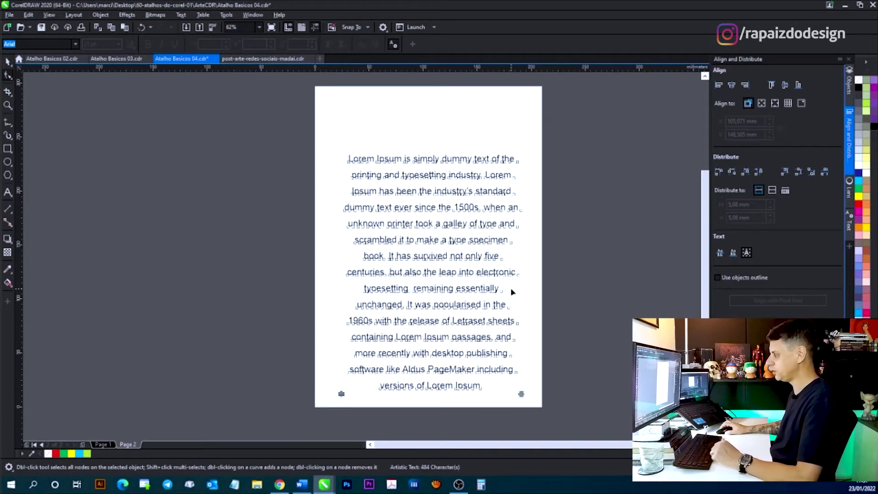
- Center the Lorem Ipsum artistic text on the page and deselect it
left_click(7, 62)
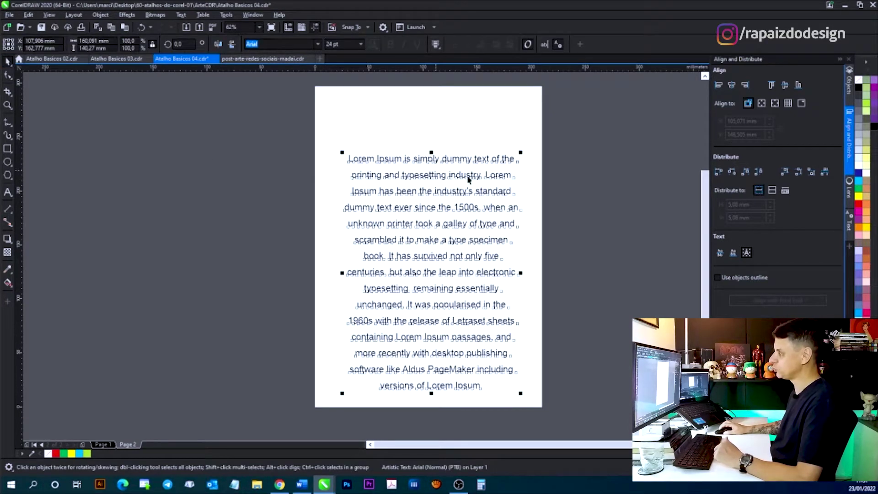
key("p")
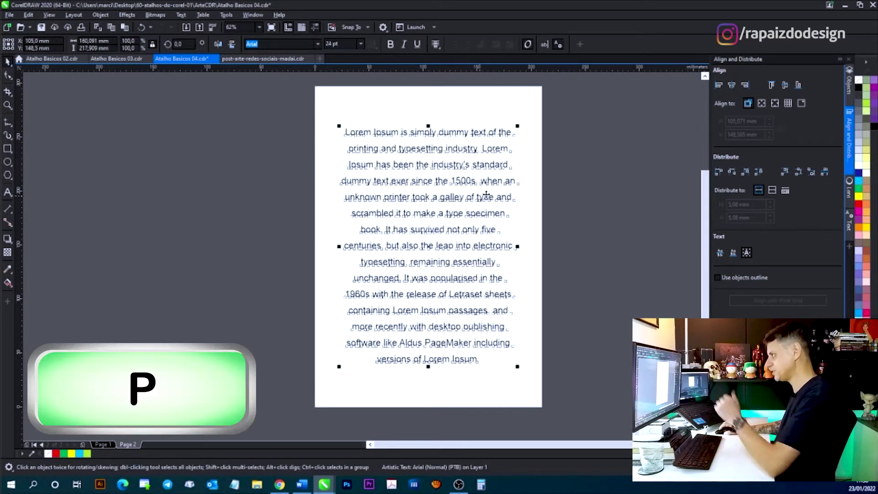
left_click(581, 173)
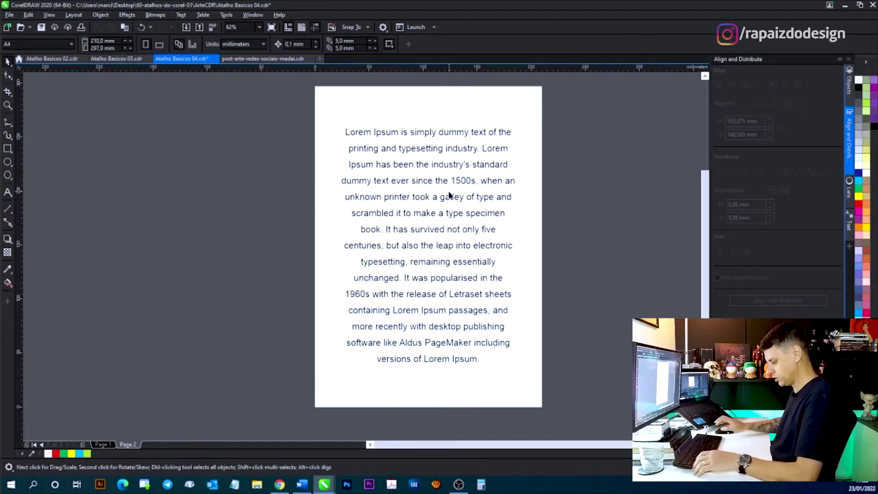
- Fit the whole page in view, magnify it with a one-shot zoom marquee, and return to the Pick tool
key("shift+F4")
key("shift+F4")
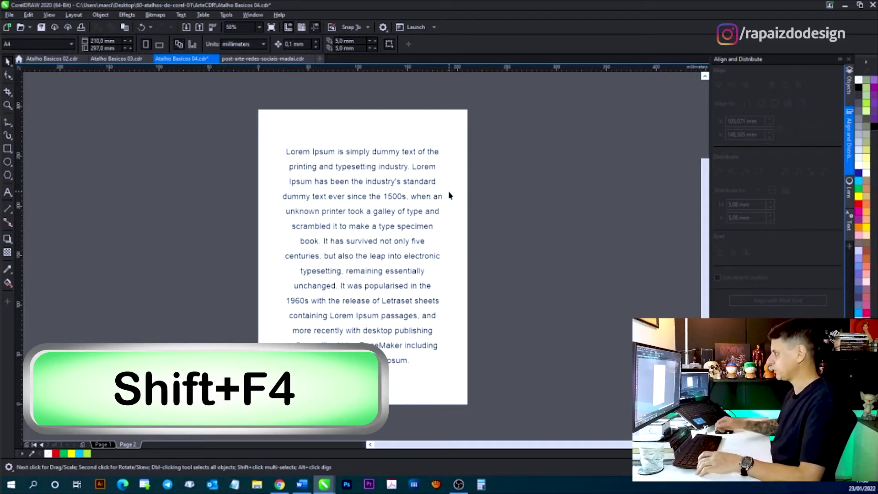
key("F2")
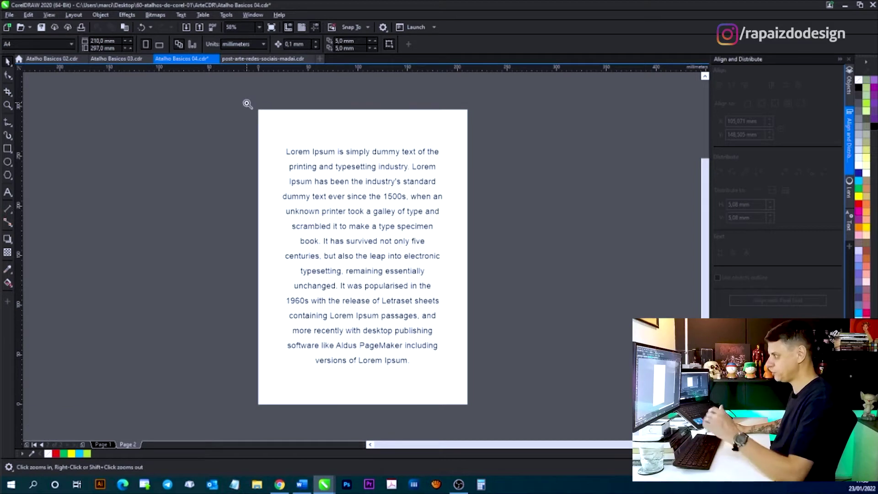
left_click_drag(254, 104, 474, 410)
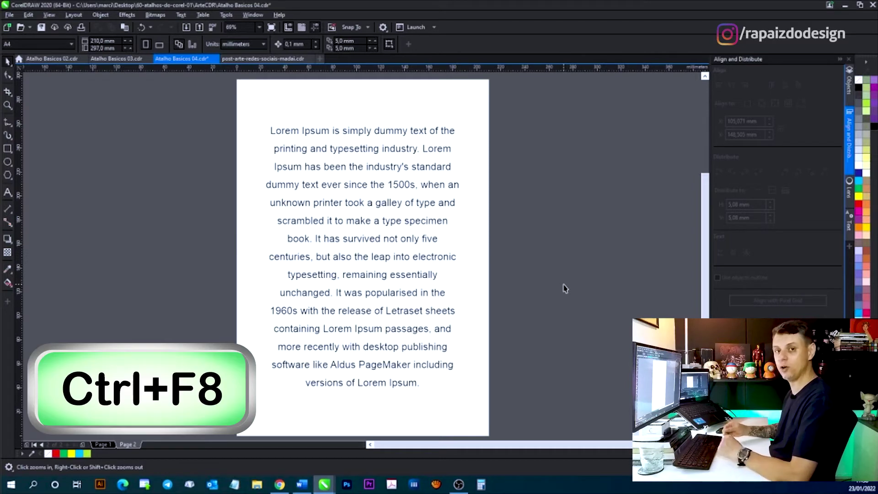
key("space")
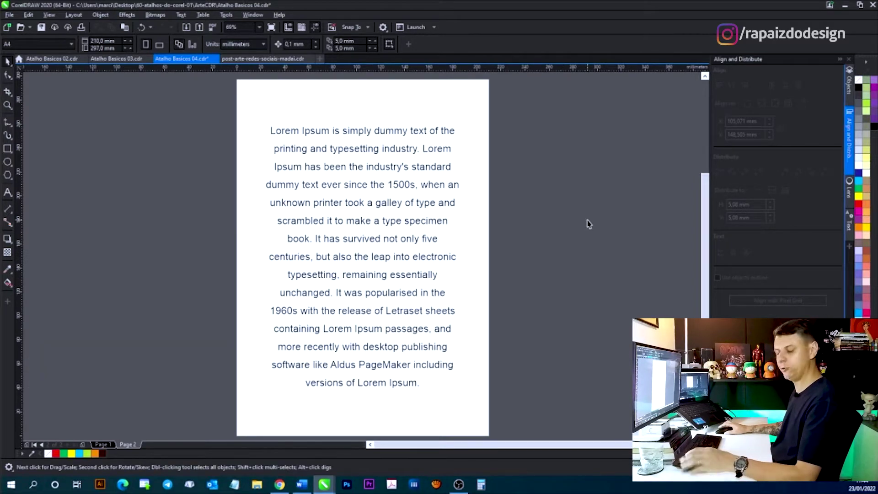
- Switch to the post-arte-redes-sociais-madai document, open Find and Replace, and dock it with the other dockers
key("ctrl+Tab")
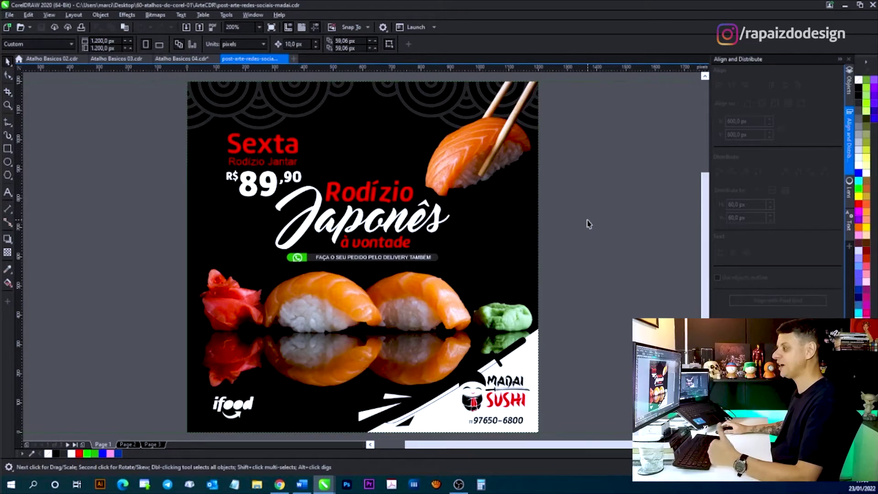
key("ctrl+f")
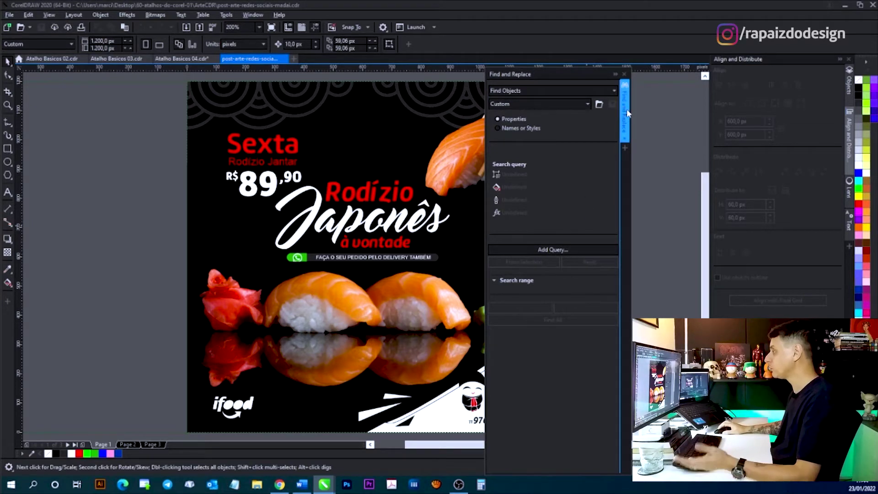
mouse_move(624, 106)
left_mouse_down()
mouse_move(640, 151)
mouse_move(848, 276)
left_mouse_up()
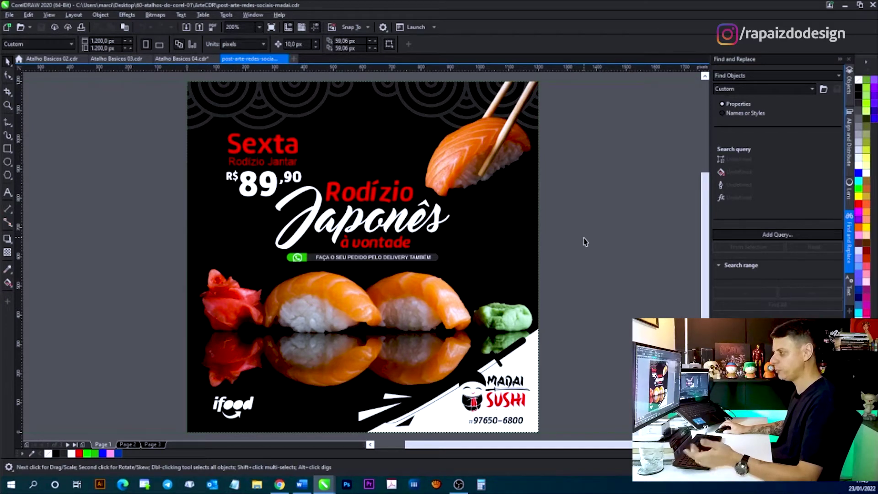
- Select all objects on the sushi post's page and ungroup them all
key("ctrl+a")
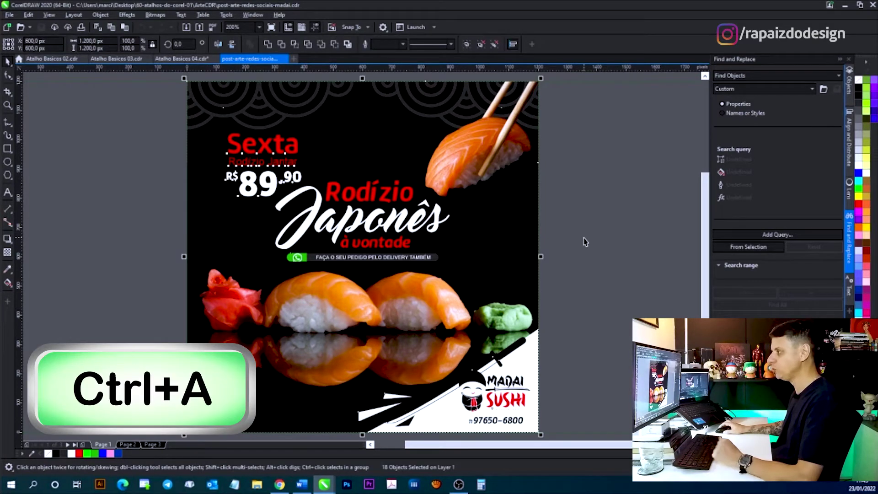
left_click(494, 45)
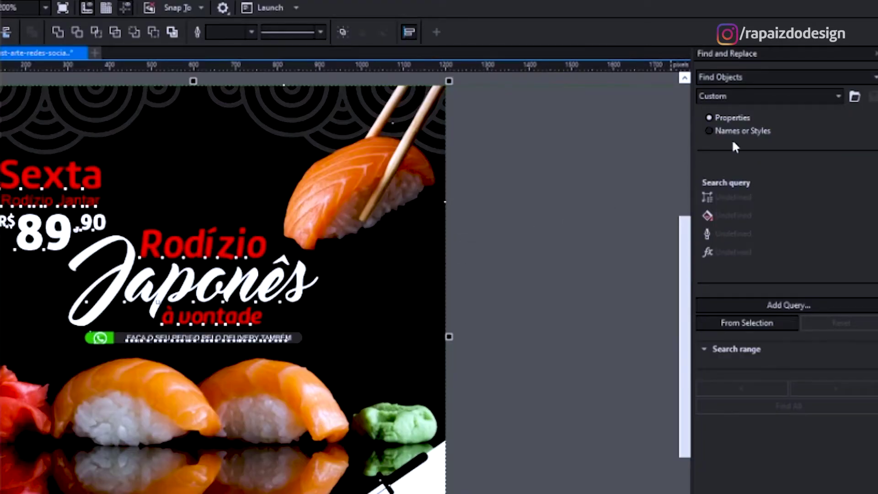
- Switch Find and Replace to Replace Objects by color and deselect the artwork
left_click(853, 76)
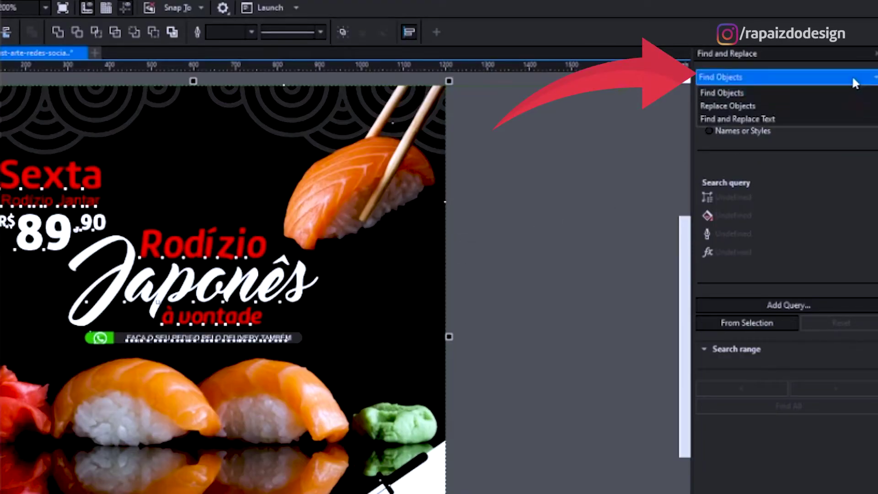
left_click(764, 107)
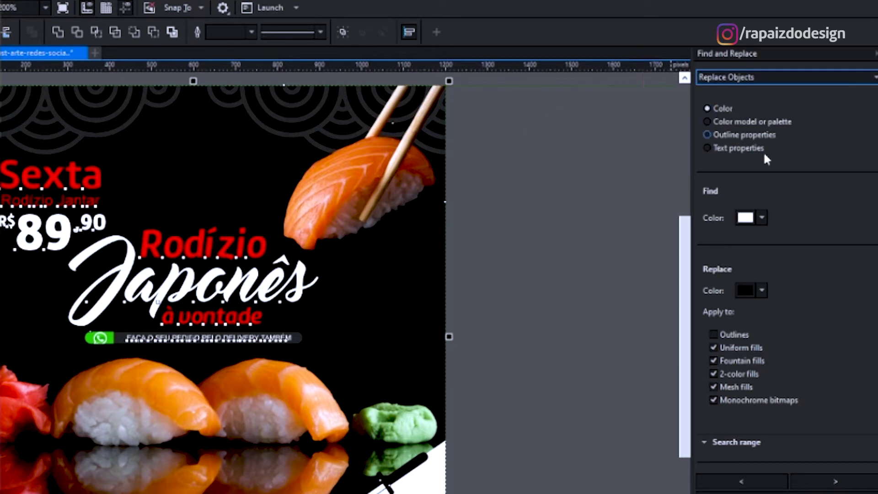
left_click(762, 218)
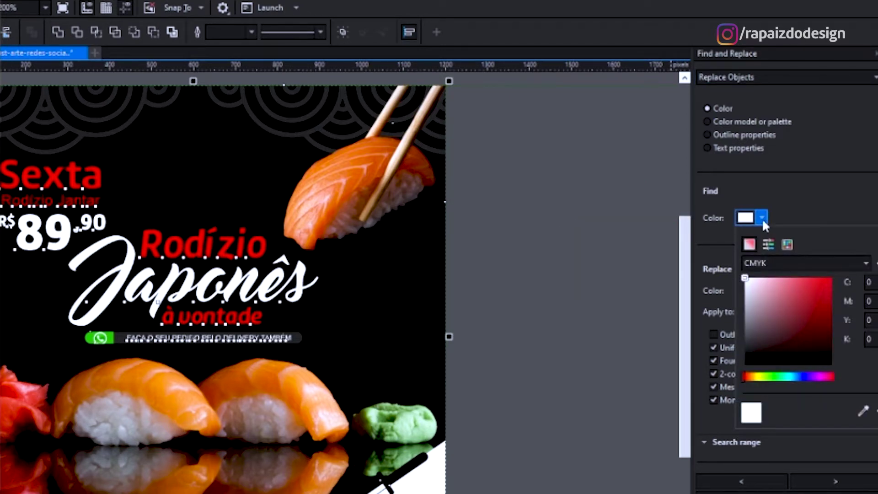
left_click(762, 218)
left_click(762, 218)
left_click(762, 218)
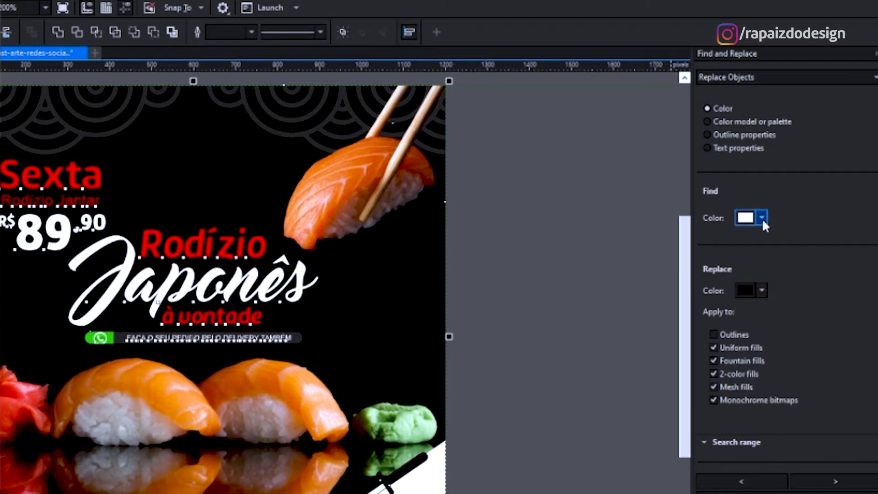
left_click(549, 275)
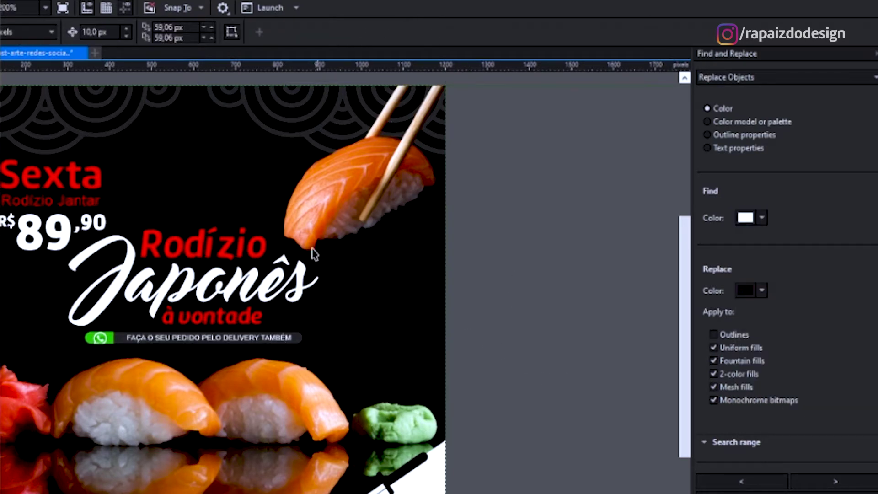
- Select the "Rodízio" text and set the Find color to RGB 255, 0, 0
left_click(264, 247)
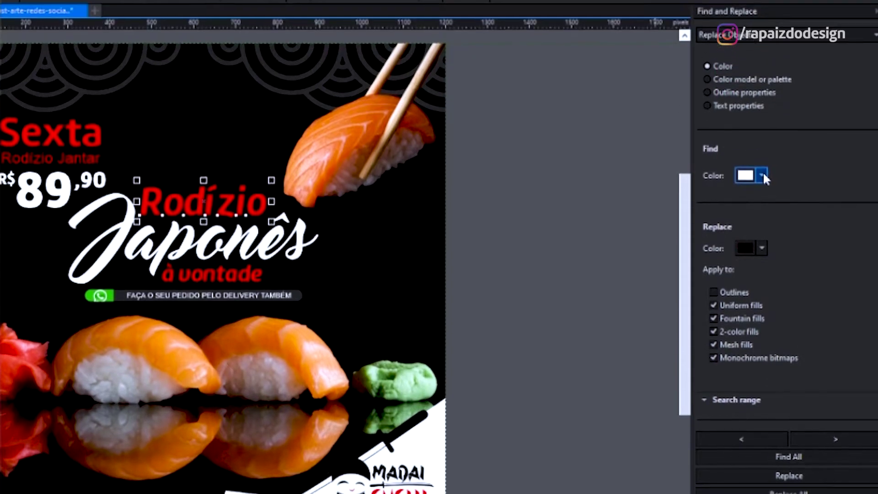
left_click(762, 71)
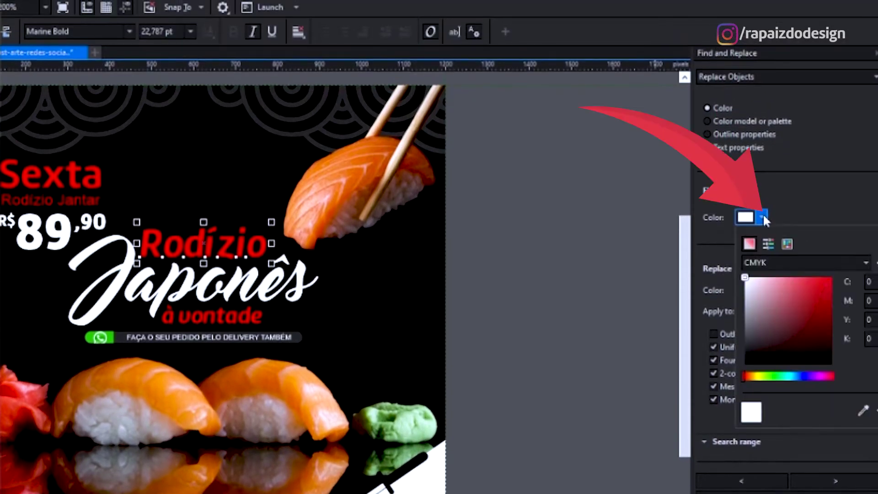
left_click(784, 262)
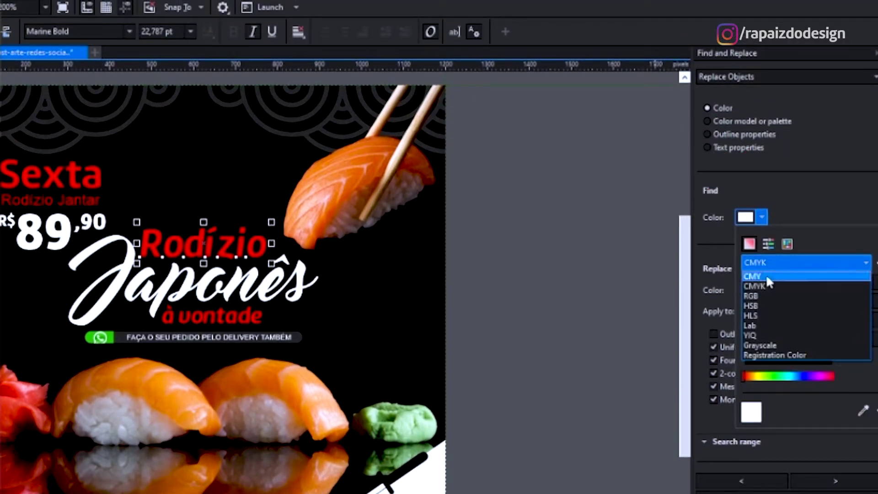
left_click(752, 296)
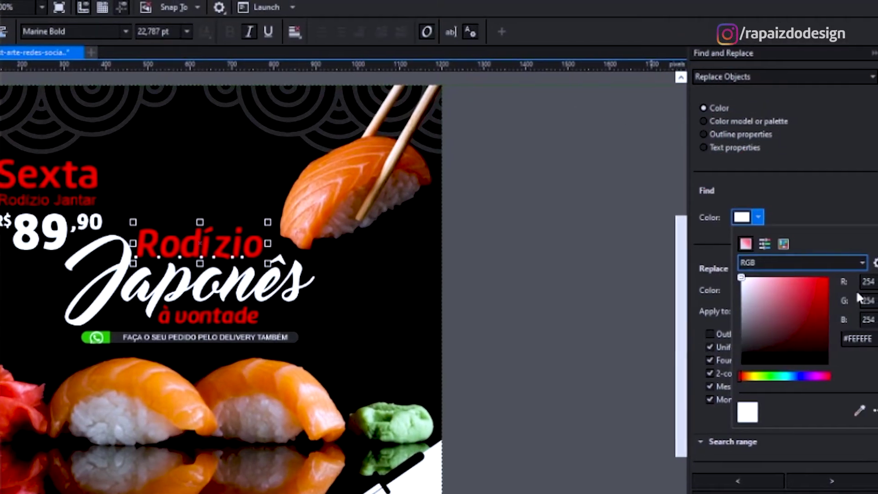
left_click_drag(873, 283, 839, 286)
type("255")
key("Tab")
type("0")
key("Tab")
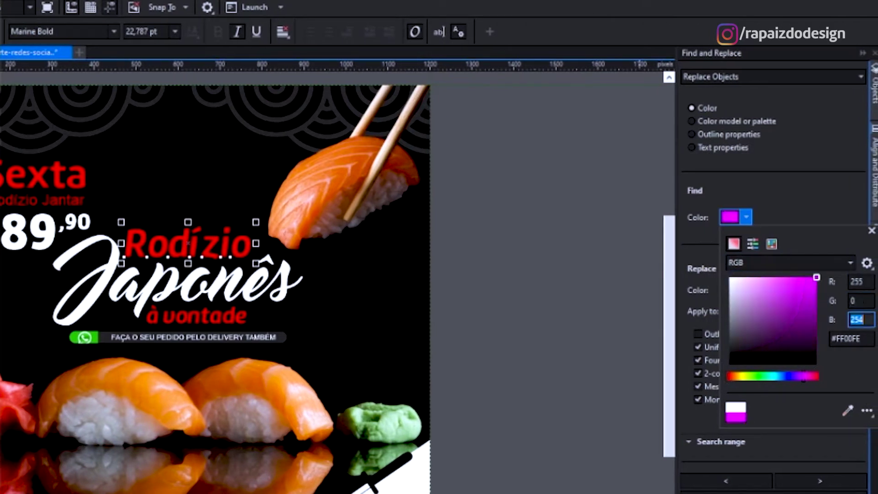
type("0")
key("Tab")
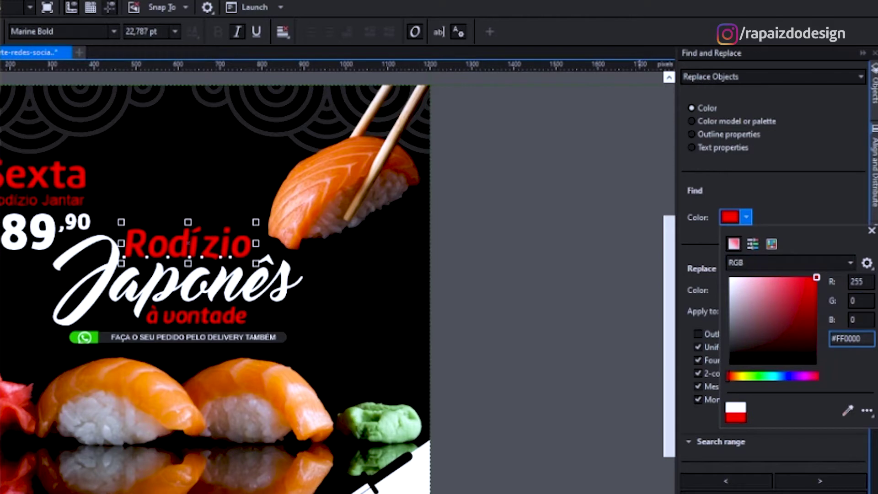
left_click(794, 195)
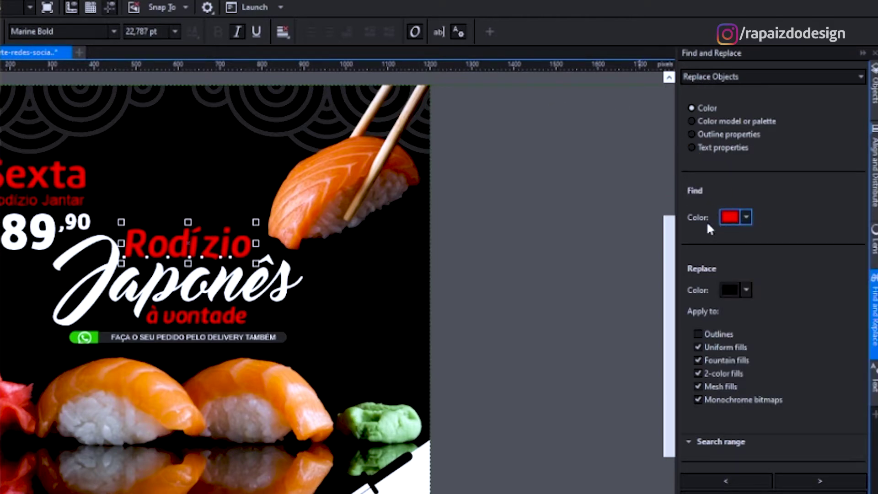
- Set the Replace color to the orange RGB 213, 89, 0 sampled from the sushi with the eyedropper
left_click(747, 290)
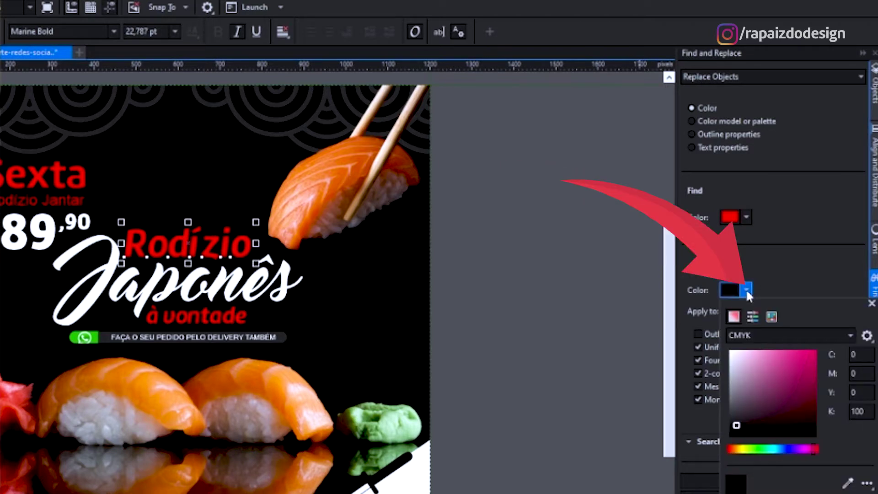
left_click(787, 334)
left_click(743, 369)
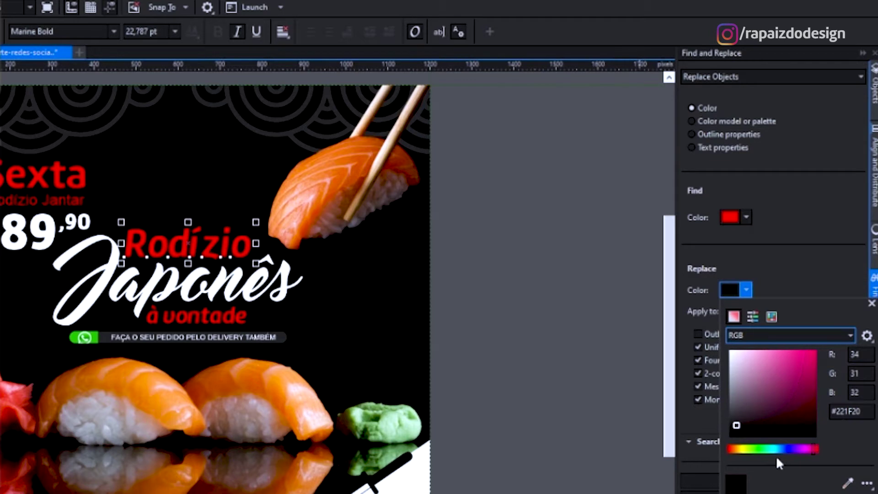
left_click(848, 485)
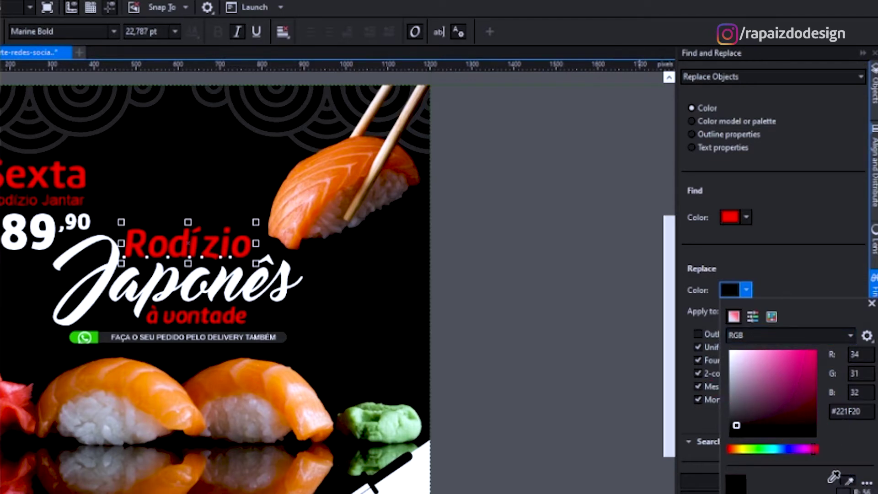
left_click(253, 380)
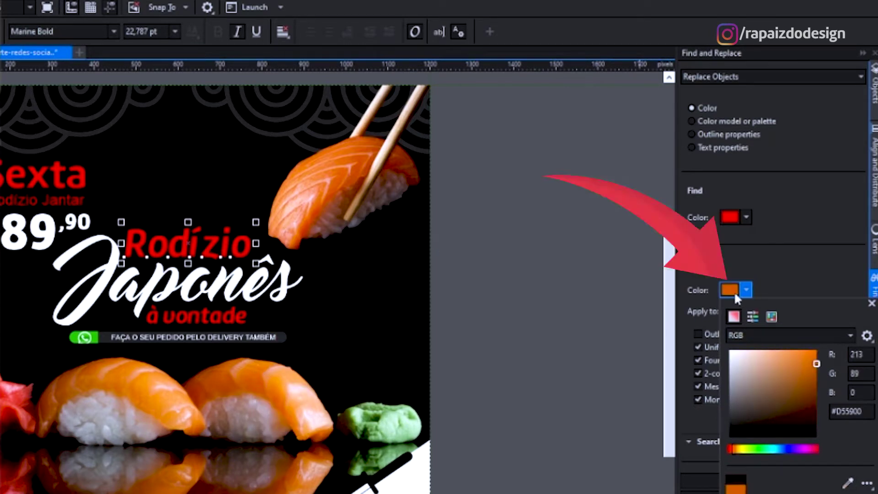
left_click(761, 268)
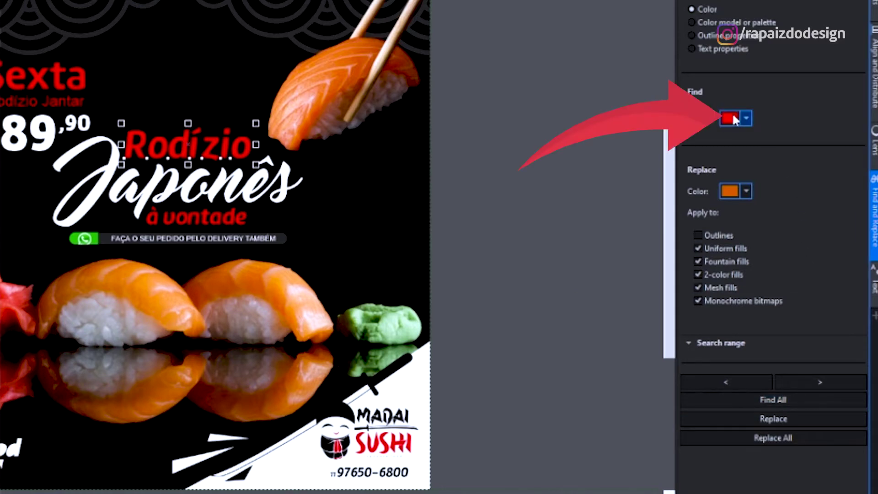
- Find all red objects, replace their color with the orange throughout the page, and decline searching again from the beginning
left_click(780, 401)
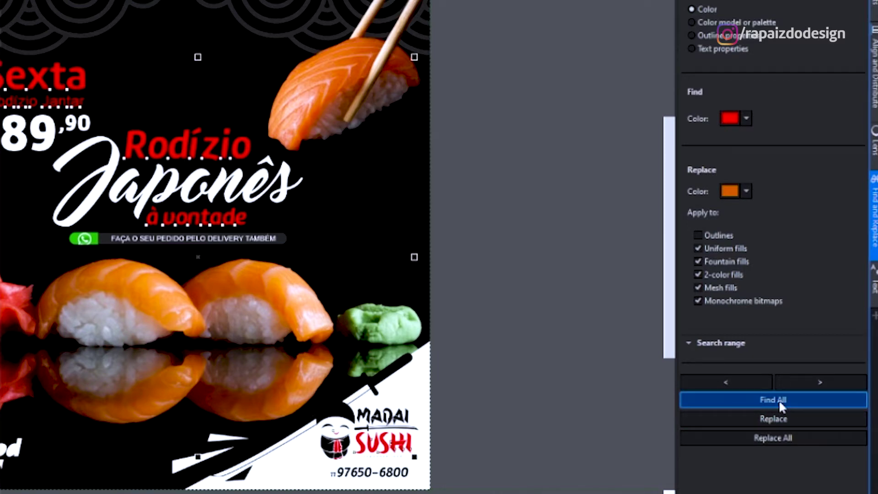
left_click(773, 420)
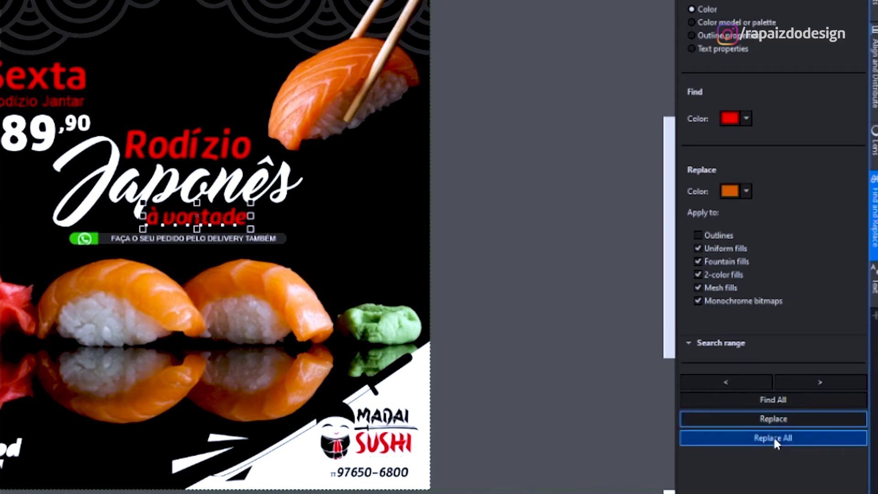
left_click(773, 437)
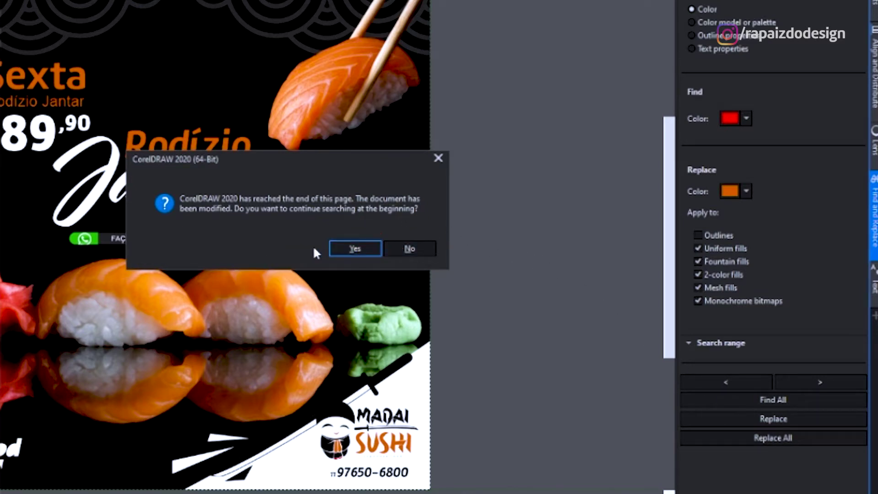
left_click(396, 252)
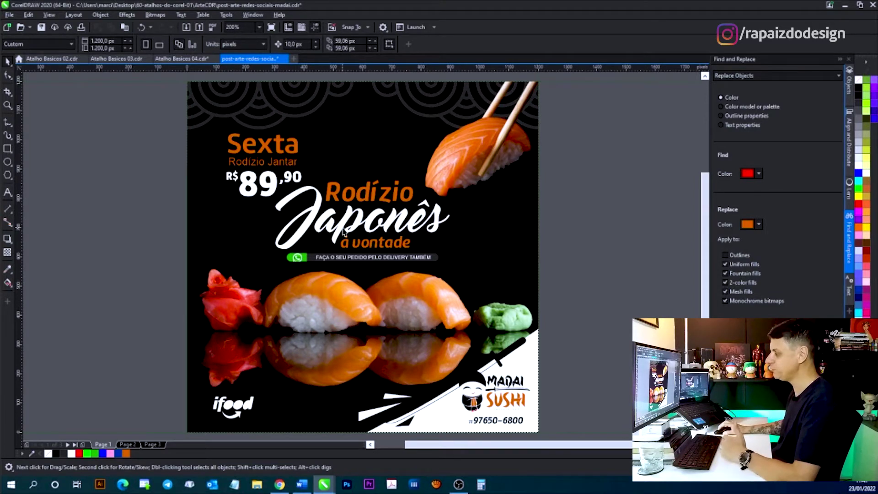
- Select the "89" price text and set the Find color to white, RGB 255, 255, 255
left_click(277, 188)
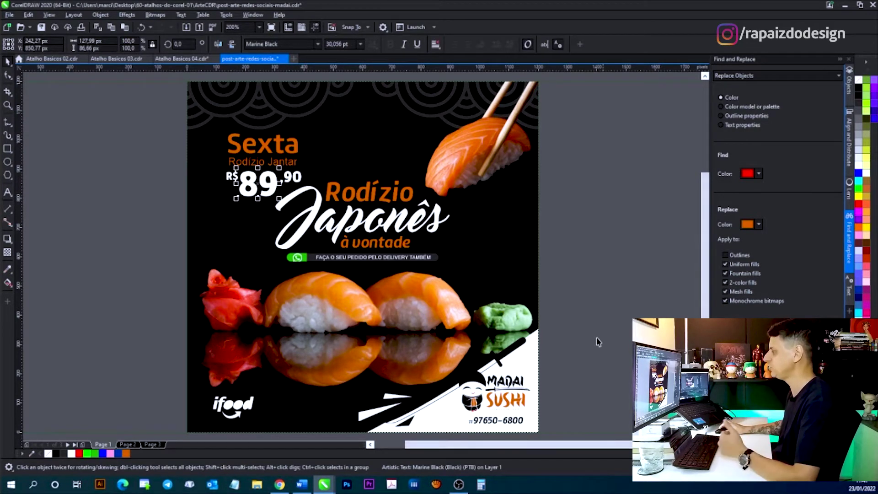
left_click(761, 177)
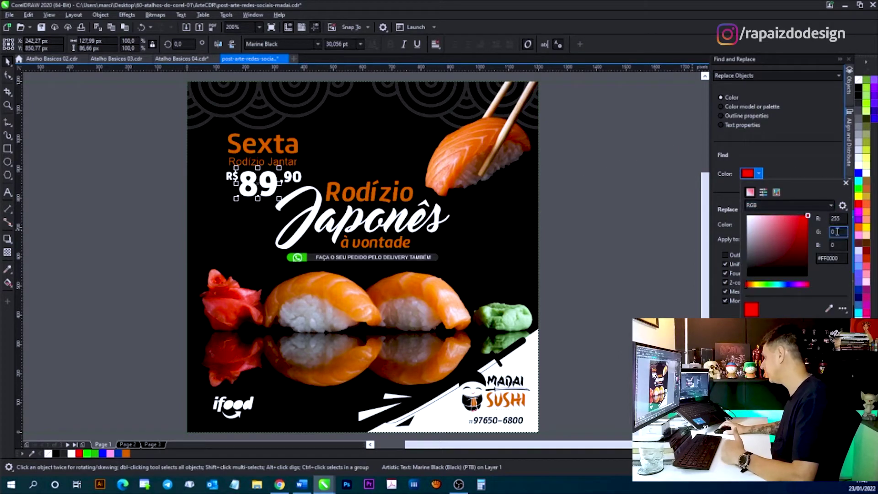
type("255")
key("Tab")
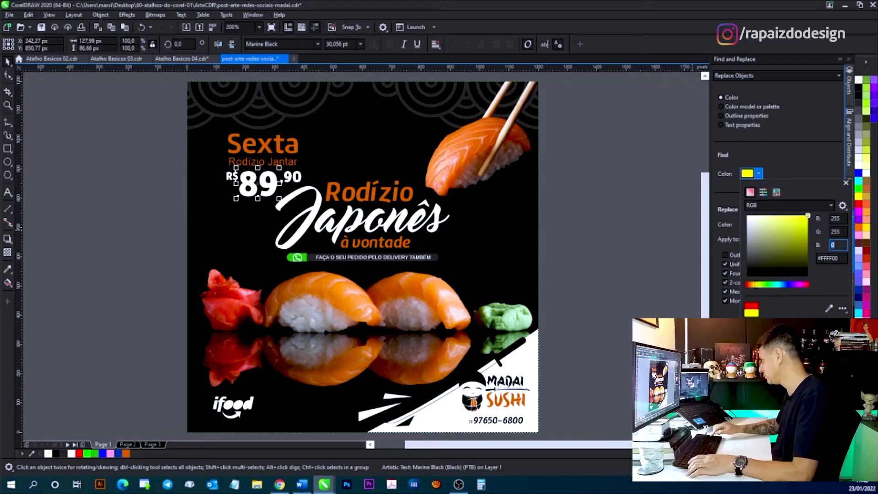
type("255")
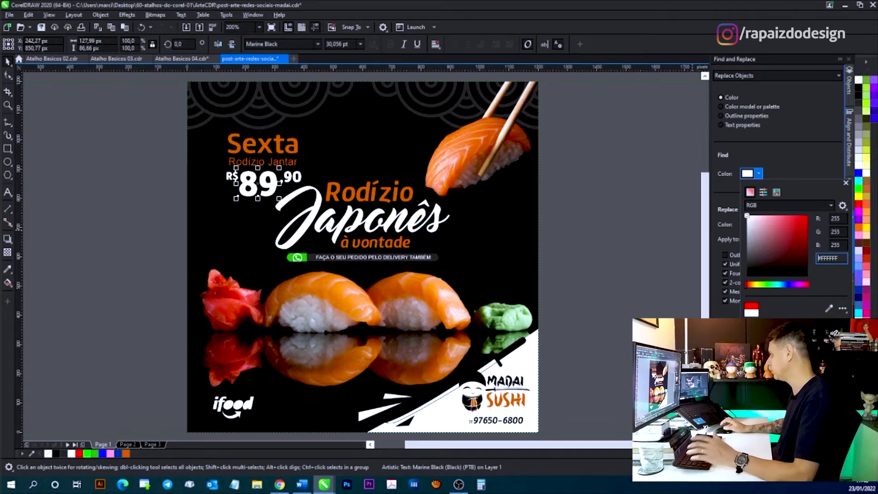
left_click(801, 144)
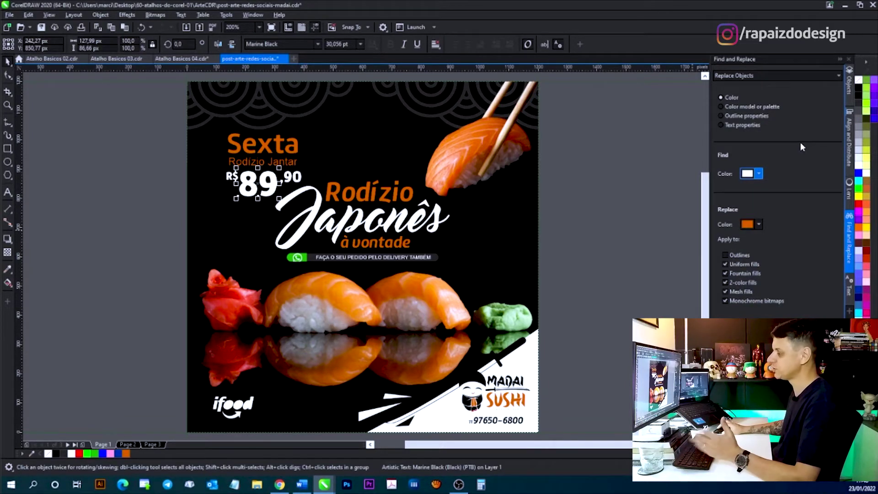
left_click(759, 225)
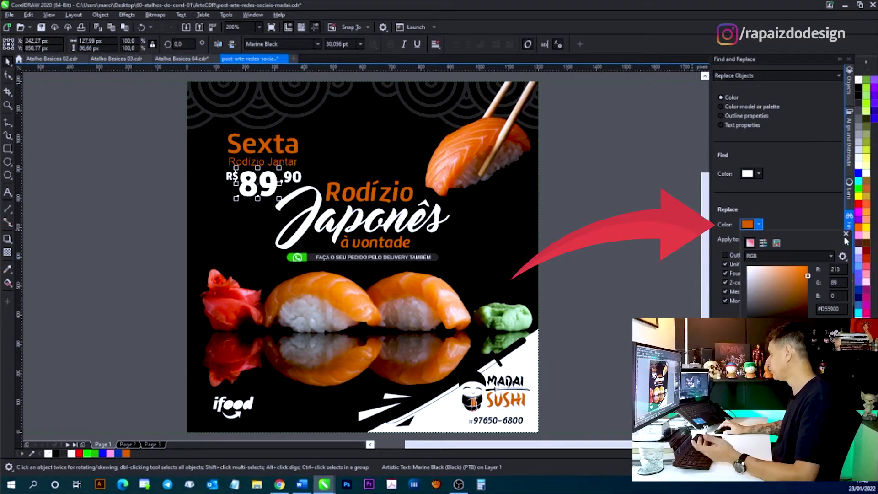
left_click(867, 231)
left_click(867, 231)
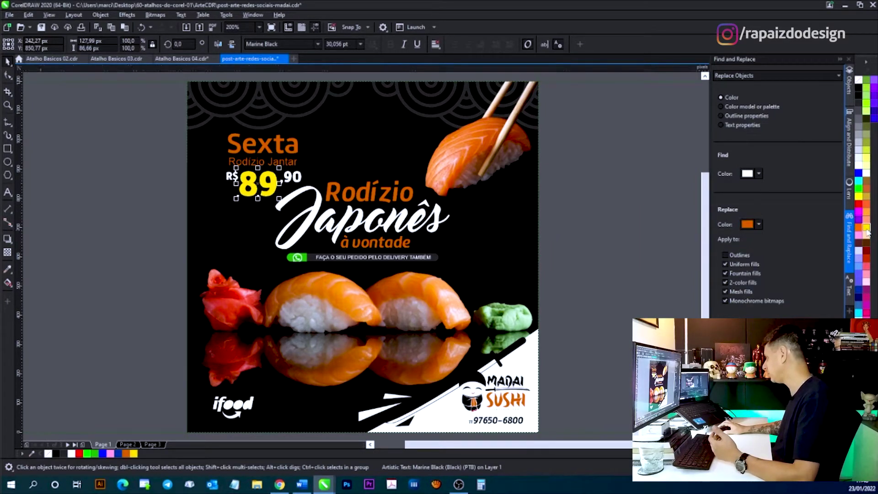
key("ctrl+z")
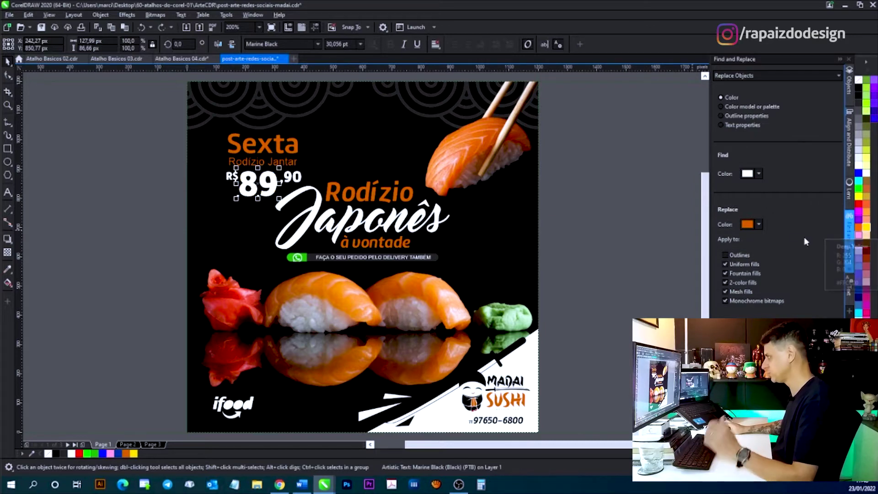
- Set the Replace color to a yellow-green by raising the green component of its RGB value
left_click(760, 225)
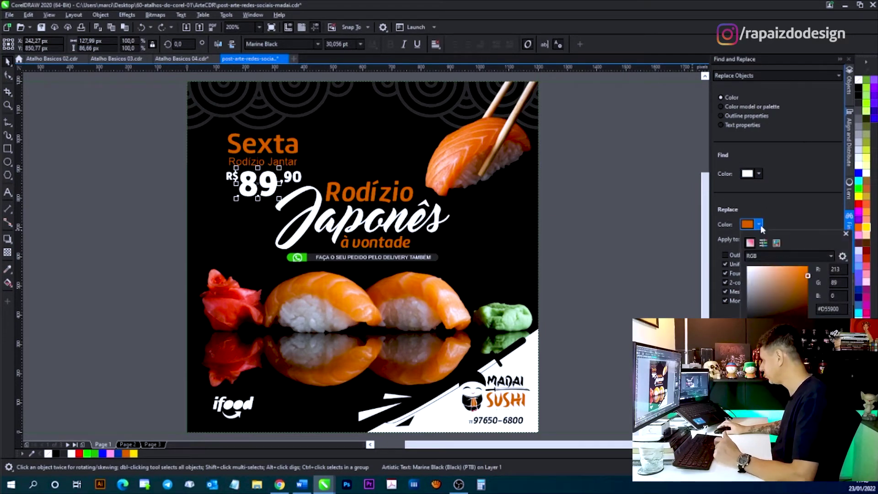
left_click(776, 242)
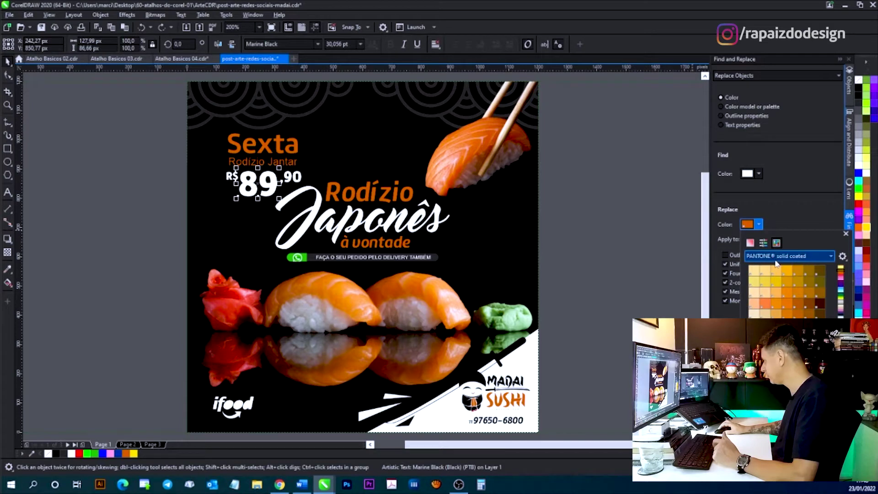
left_click(802, 258)
left_click(801, 259)
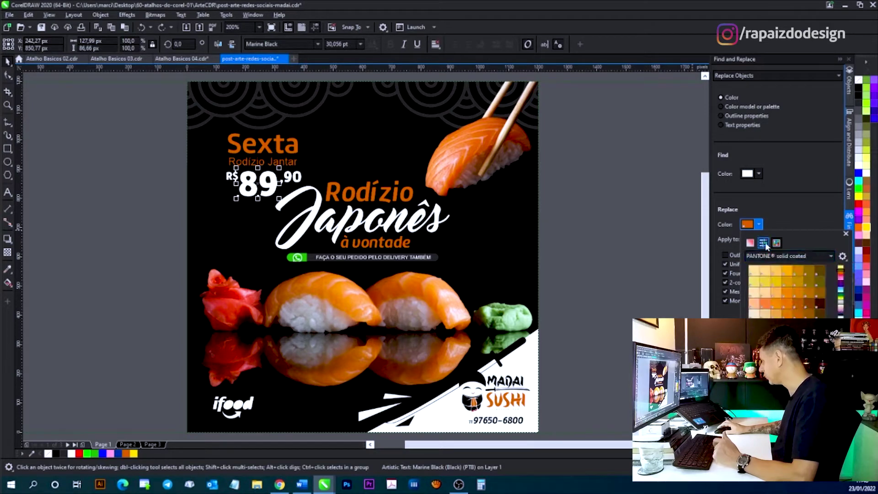
left_click(764, 243)
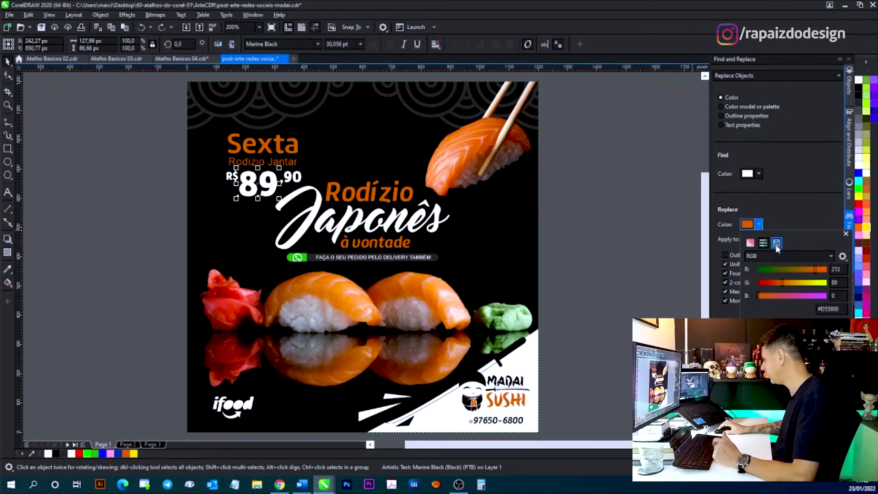
left_click_drag(782, 285, 837, 286)
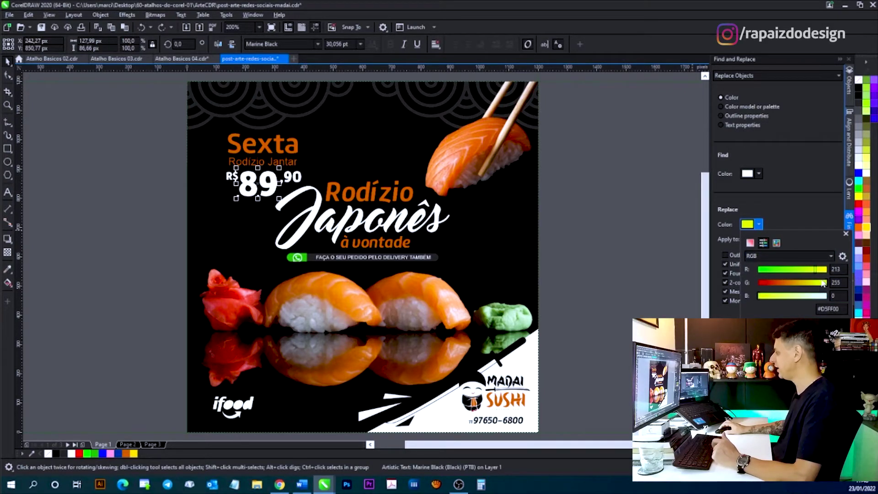
left_click_drag(827, 283, 814, 286)
left_click(784, 192)
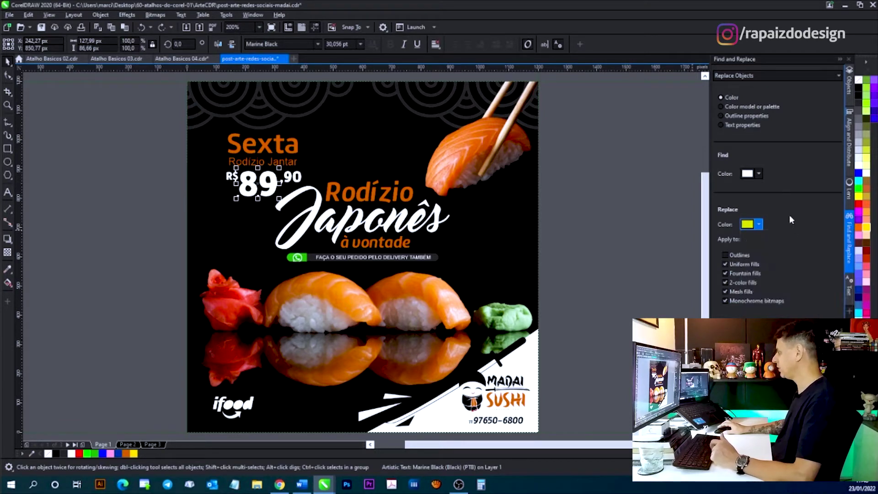
- Find all white objects, replace their color with the yellow-green throughout the page, and decline searching again from the beginning
left_click(781, 370)
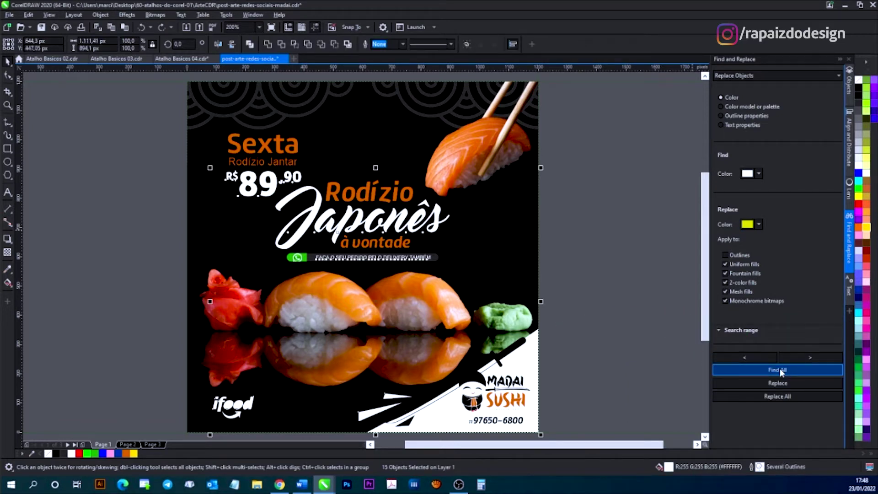
left_click(777, 397)
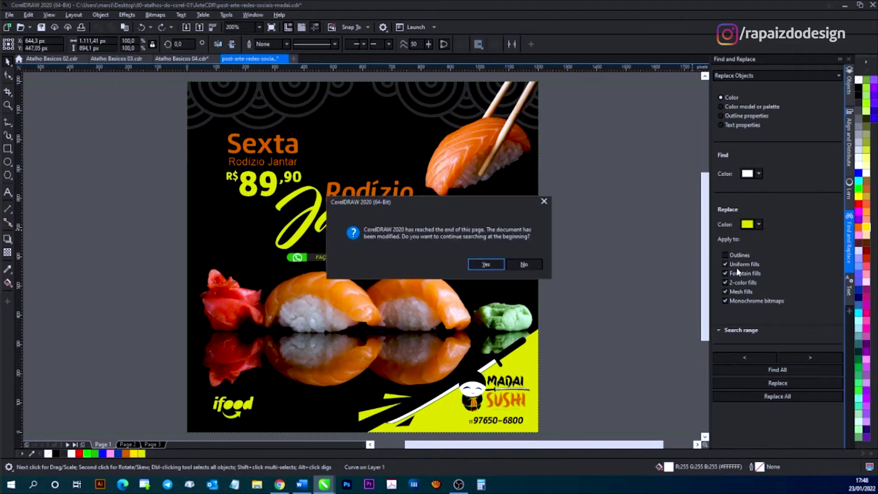
left_click(526, 264)
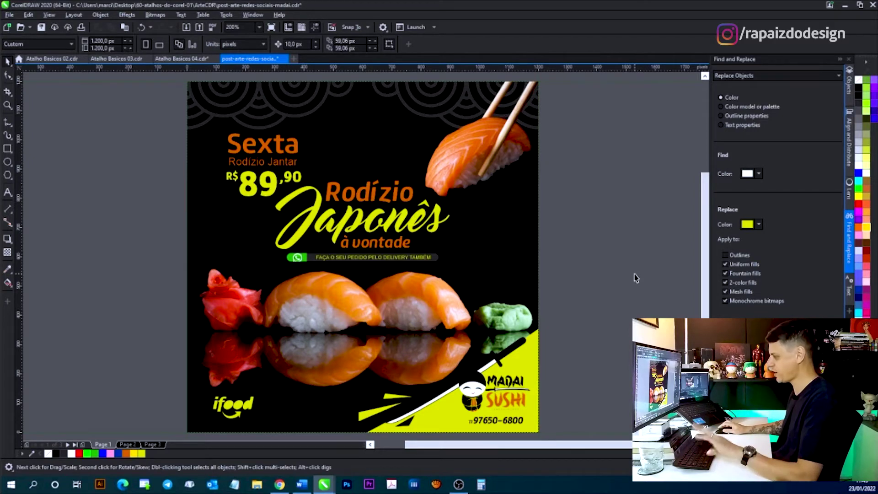
- Undo the color replacements back to the original red and white artwork and deselect everything
key("ctrl+z")
key("ctrl+z")
key("ctrl+z")
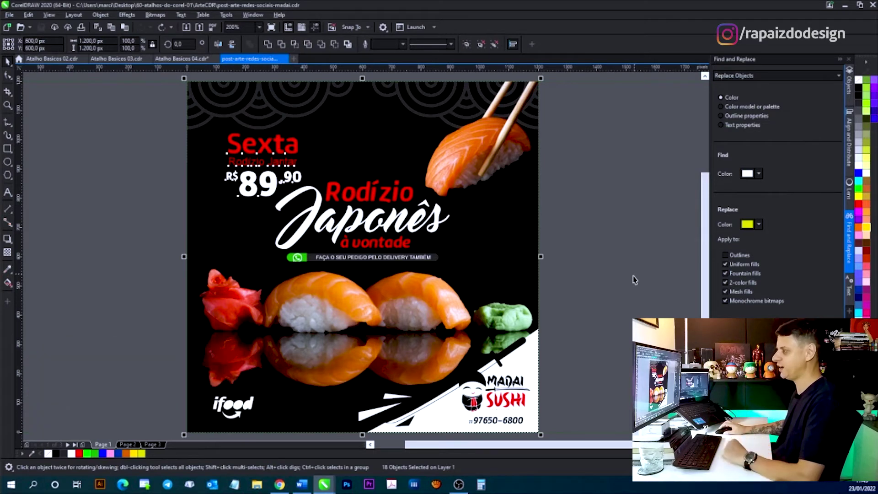
left_click(605, 294)
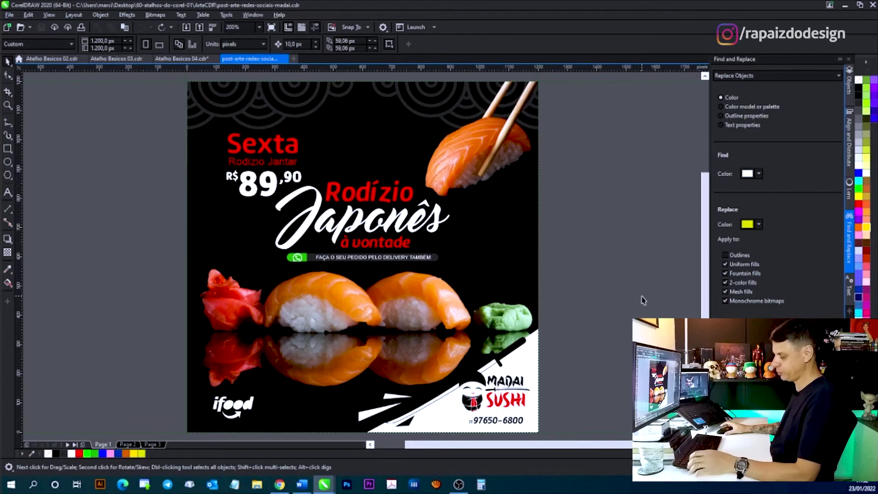
- Switch to the Atalho Basicos 03.cdr document and delete everything except one magenta rectangle and one green circle
key("ctrl+Tab")
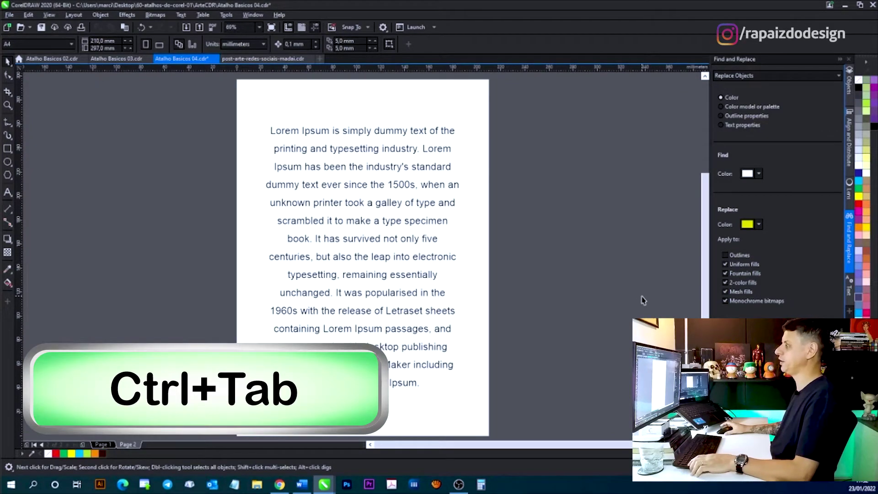
key("ctrl+Tab")
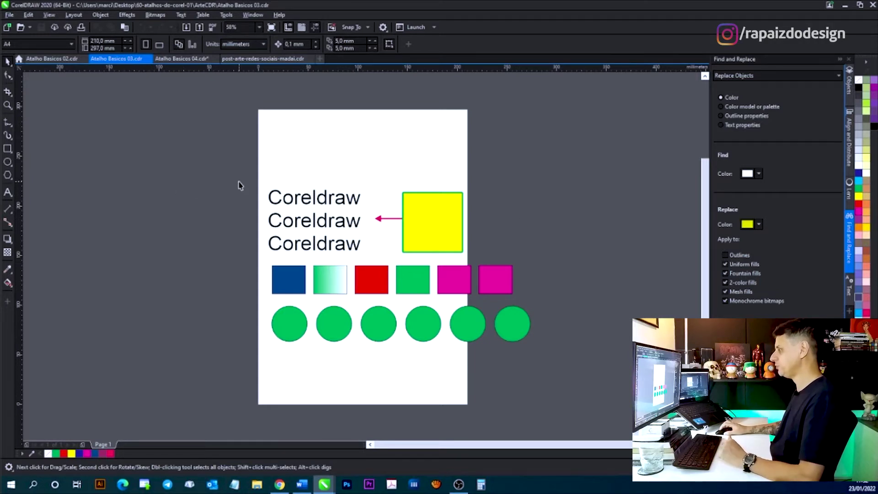
left_click_drag(211, 159, 476, 349)
key("Delete")
left_click(471, 327)
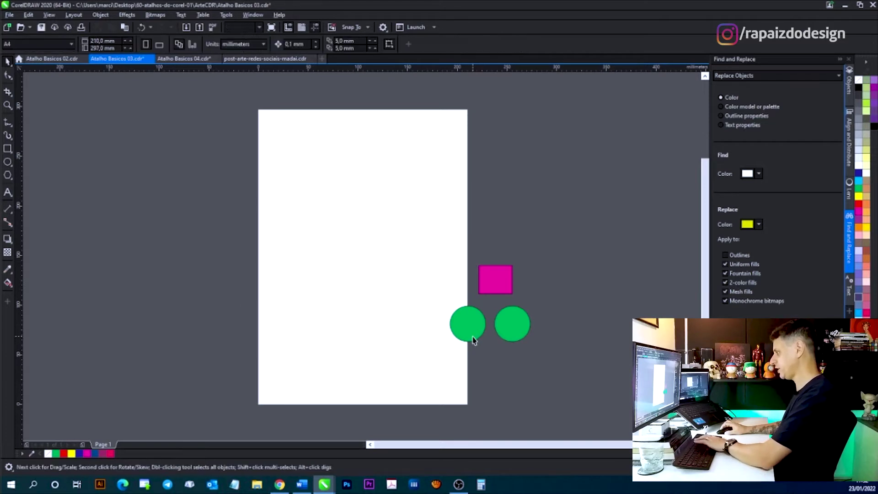
key("Delete")
- Place the magenta rectangle and the green circle side by side on the page with the circle to the right
left_click(327, 221)
mouse_move(326, 221)
left_mouse_down()
mouse_move(314, 202)
mouse_move(338, 231)
left_mouse_up()
left_click_drag(505, 334, 385, 216)
key("F2")
left_click_drag(223, 137, 473, 279)
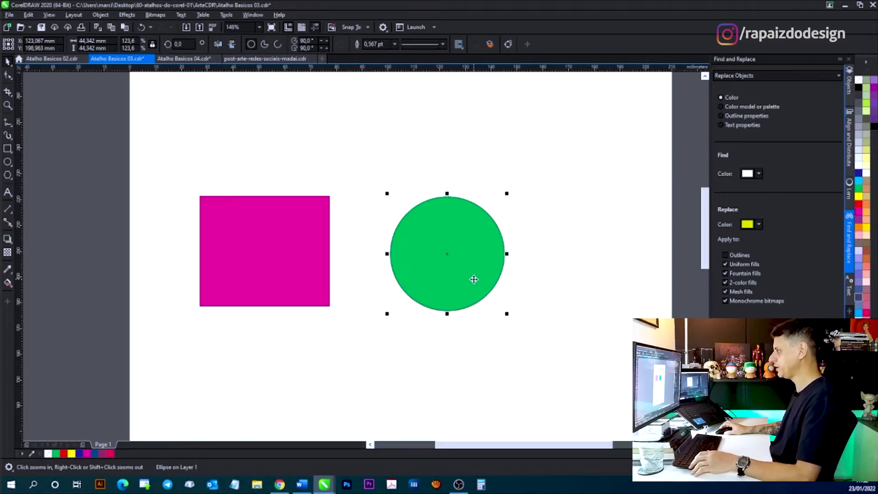
left_click(281, 247, "shift")
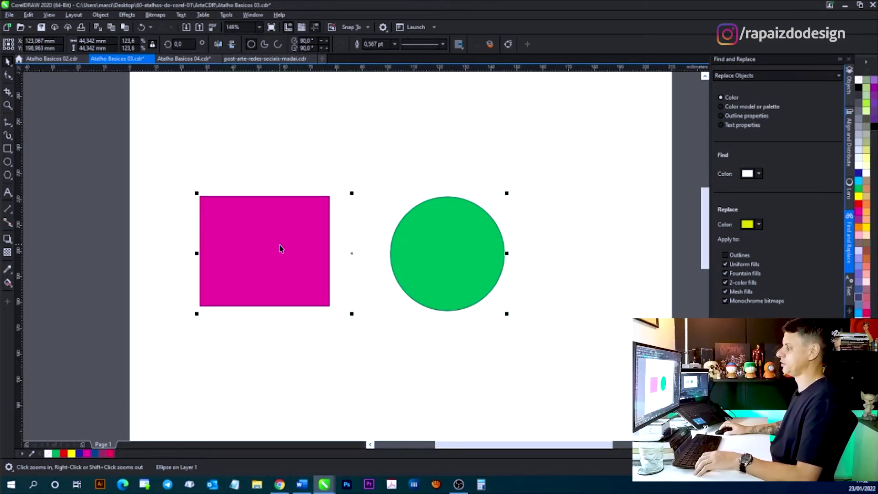
left_click_drag(432, 248, 492, 252)
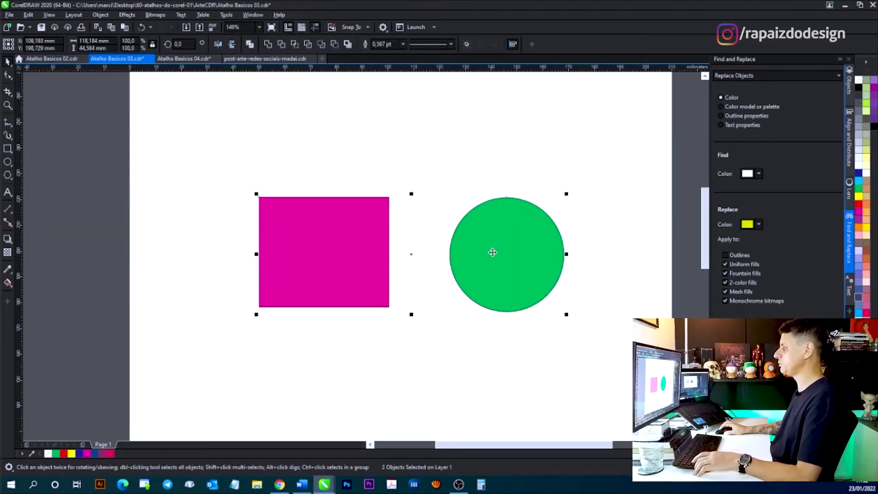
left_click(555, 354)
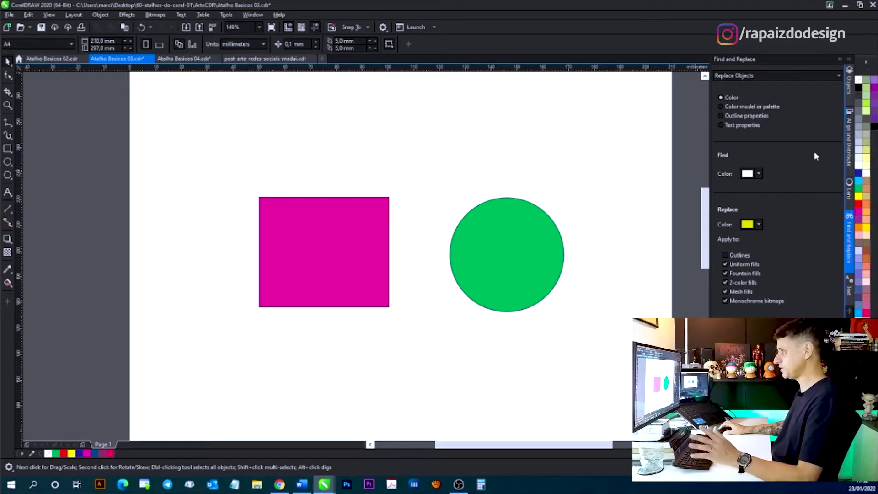
- Show the Align and Distribute options, hide them, and bring them back
left_click(850, 151)
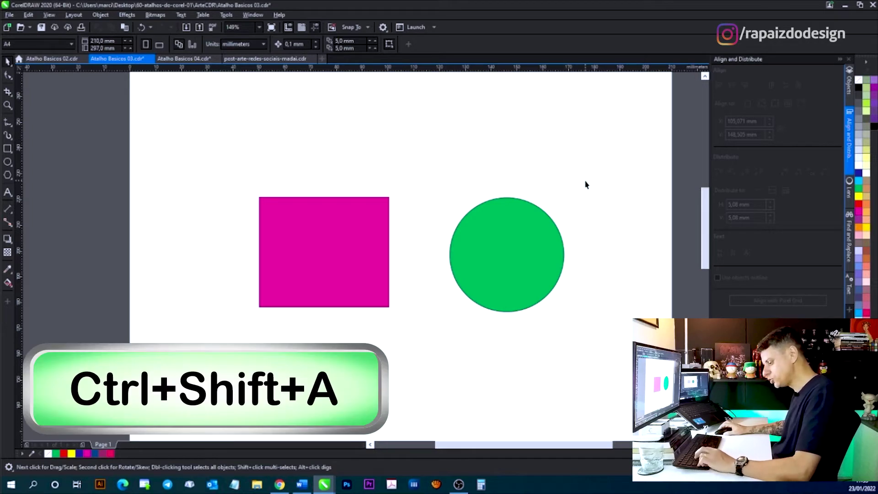
key("ctrl+shift+a")
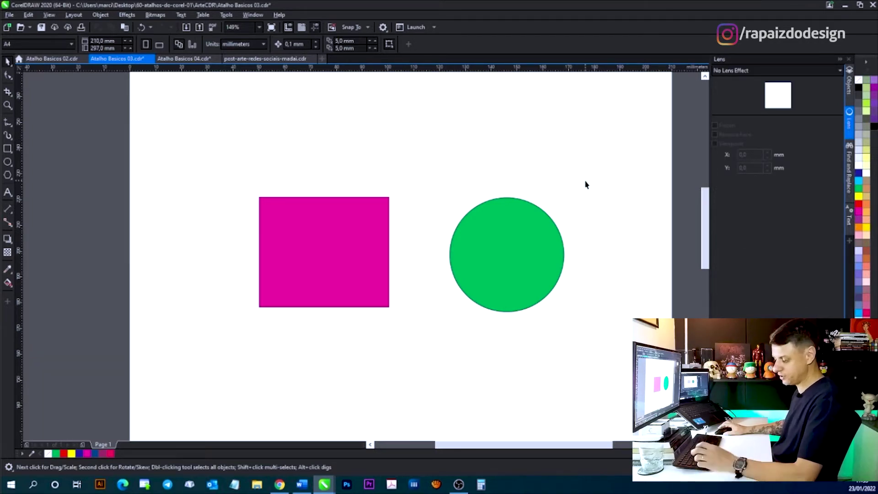
key("ctrl+shift+a")
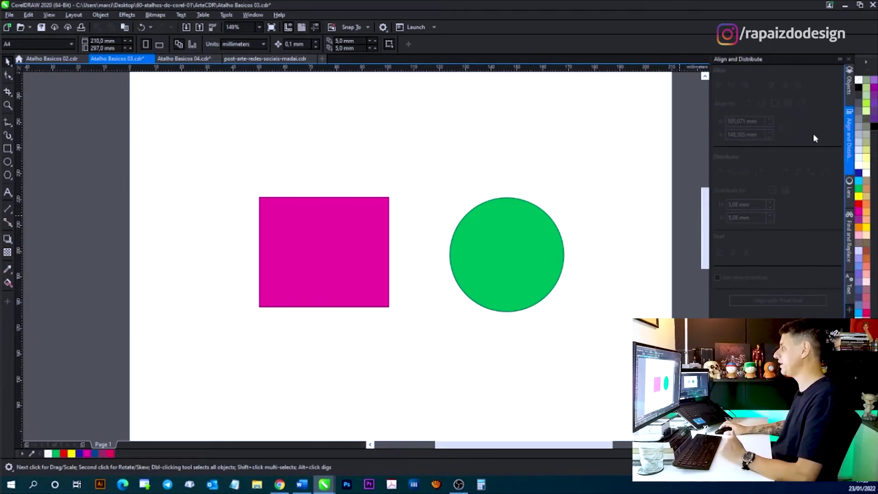
- Move the green circle higher than the magenta rectangle and align the rectangle's top edge to the circle's
left_click(349, 243)
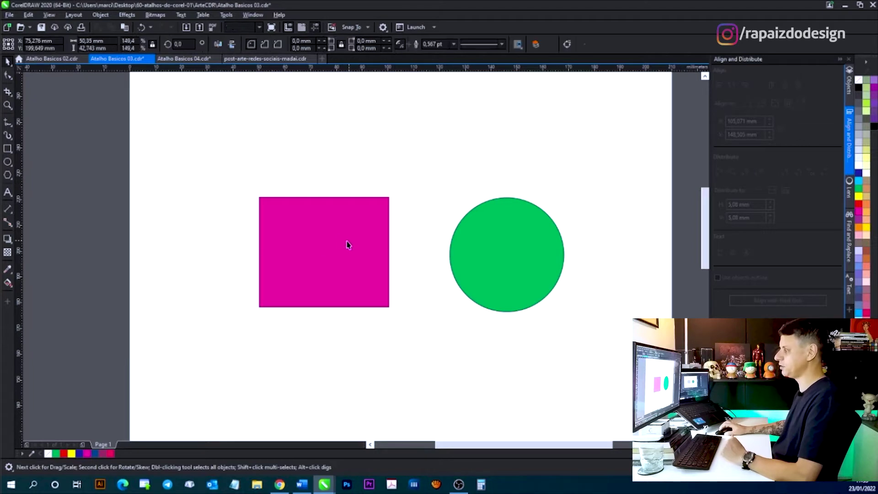
left_click(490, 254)
left_click_drag(490, 254, 510, 143)
left_click(371, 256)
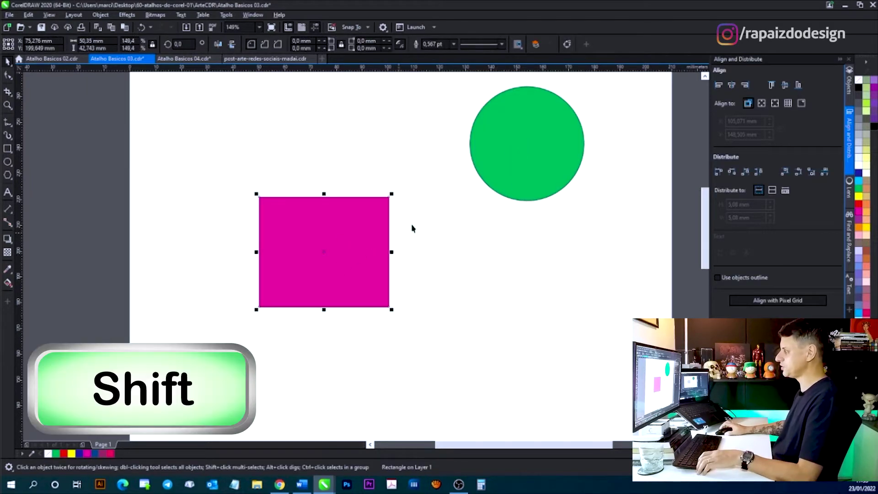
left_click(556, 149, "shift")
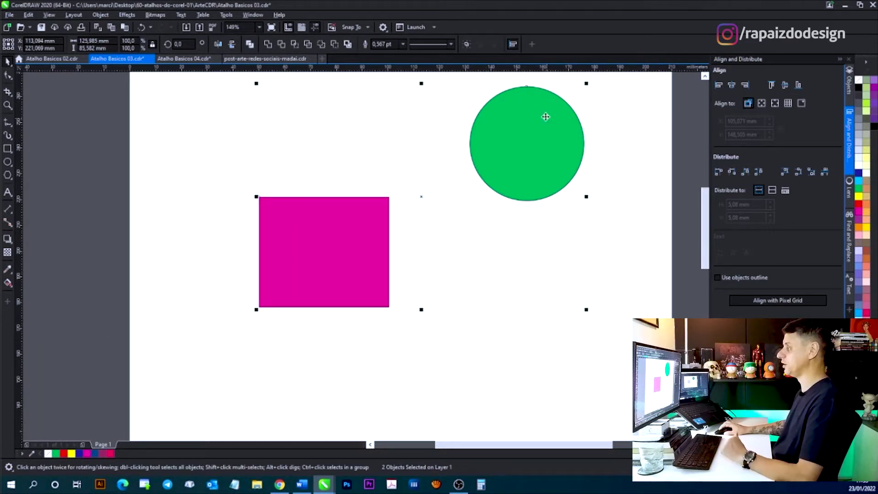
left_click(773, 86)
left_click(519, 256)
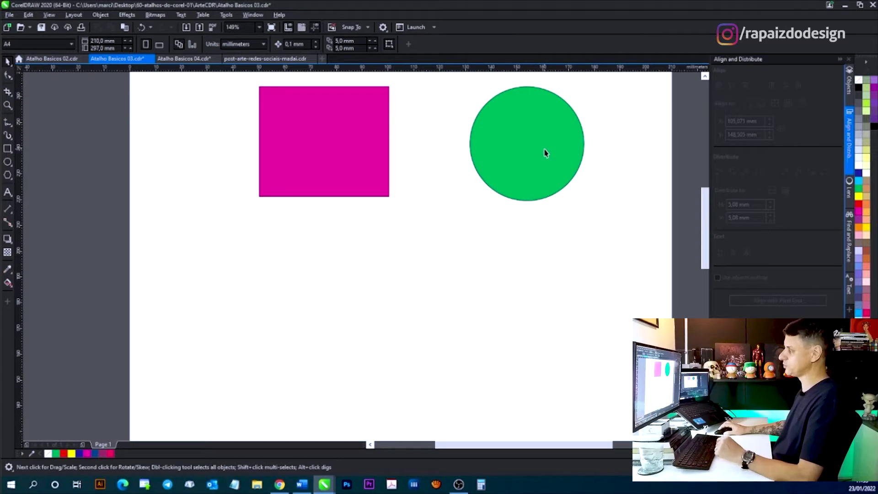
- Move the green circle lower than the magenta rectangle and center it horizontally on the rectangle
left_click_drag(544, 154, 561, 295)
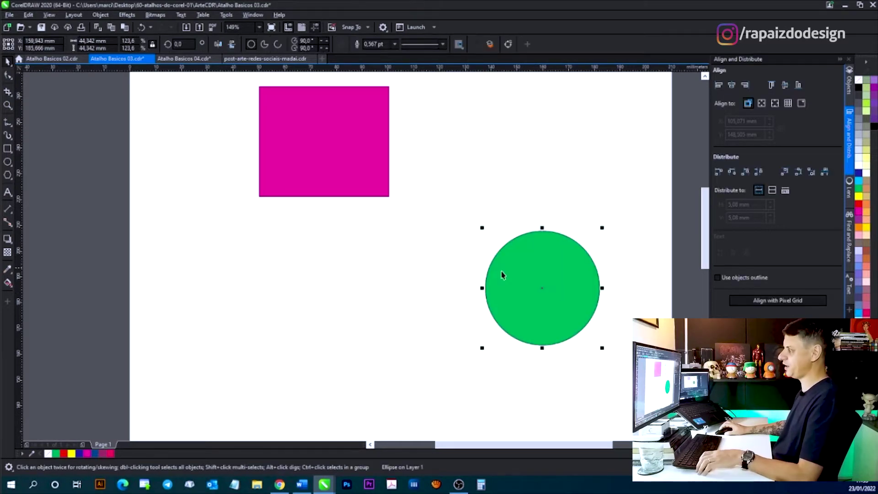
left_click(333, 137, "shift")
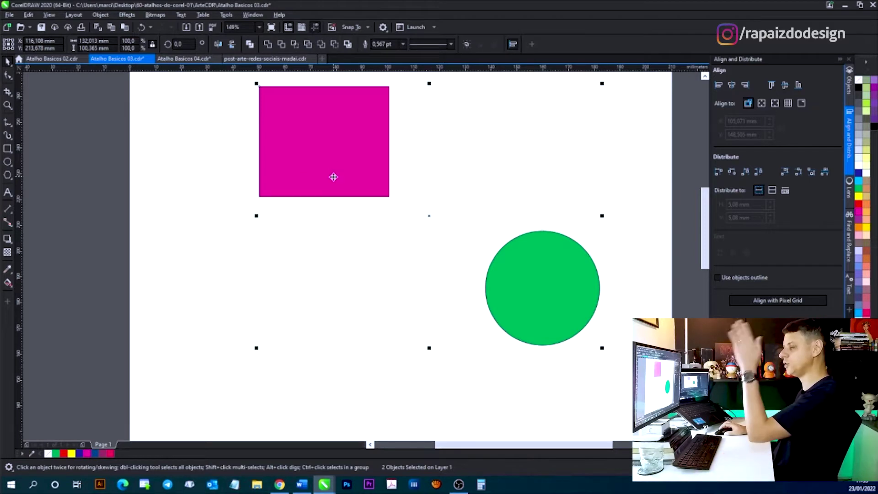
left_click(733, 85)
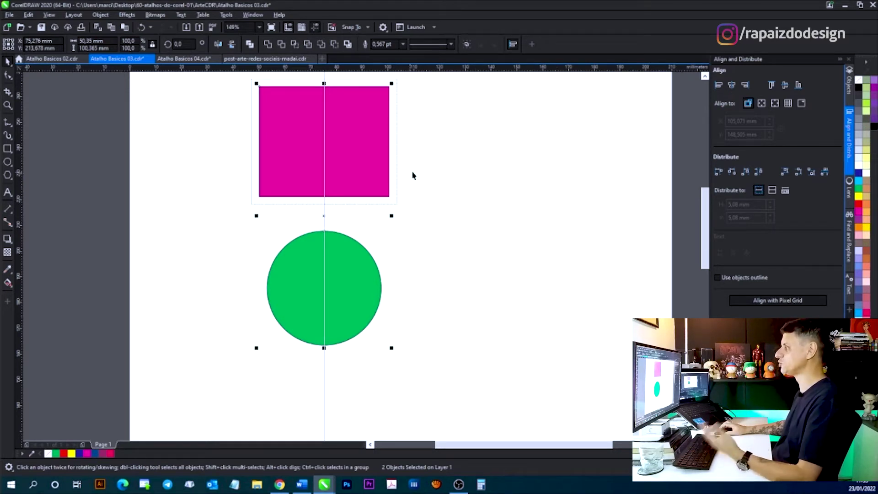
- Center the magenta rectangle and the green circle horizontally relative to the page
left_click(760, 103)
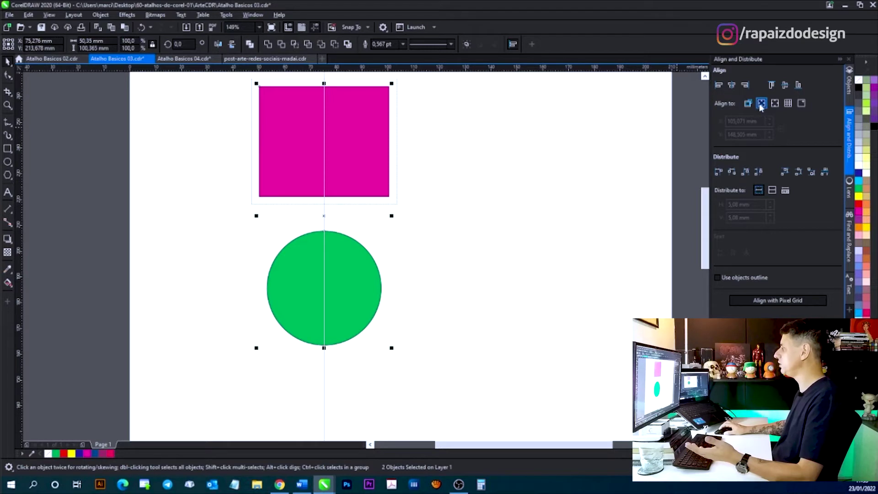
left_click(732, 85)
left_click(492, 262)
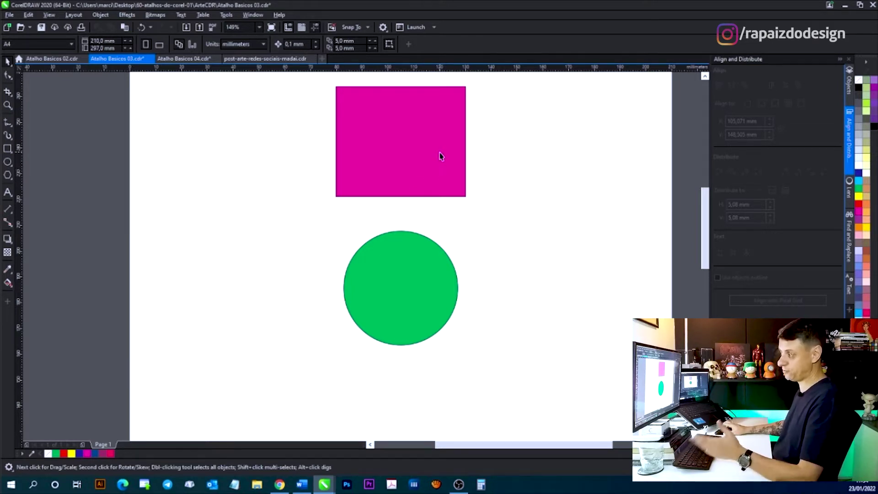
- Spread the rectangle and circle apart diagonally, with the circle lower, and align the circle's top edge to the rectangle's
left_click_drag(420, 157, 277, 161)
left_click_drag(408, 294, 426, 325)
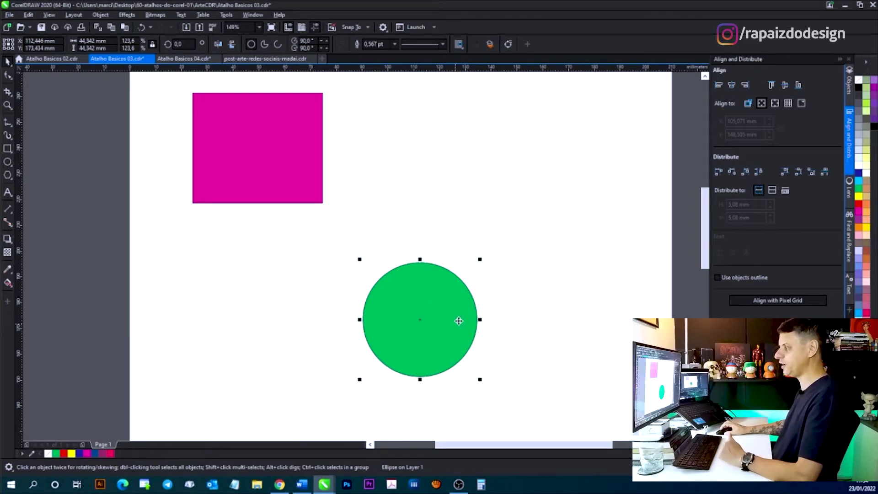
left_click(288, 159, "shift")
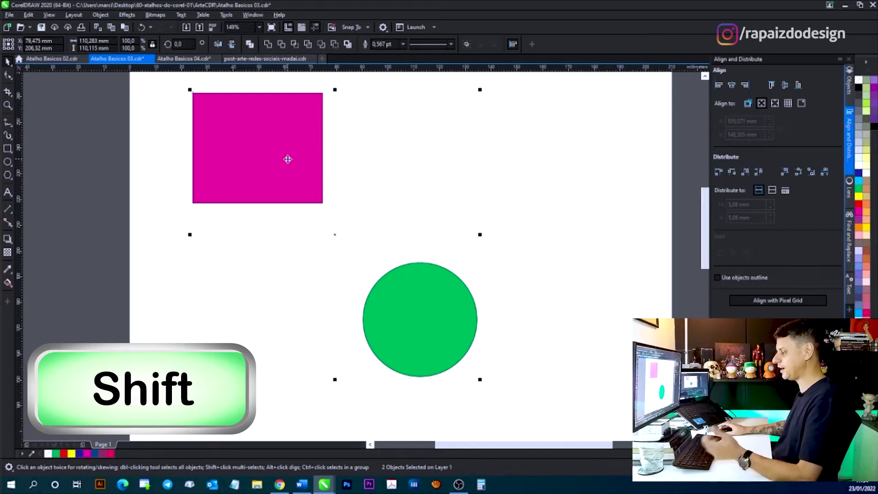
key("t")
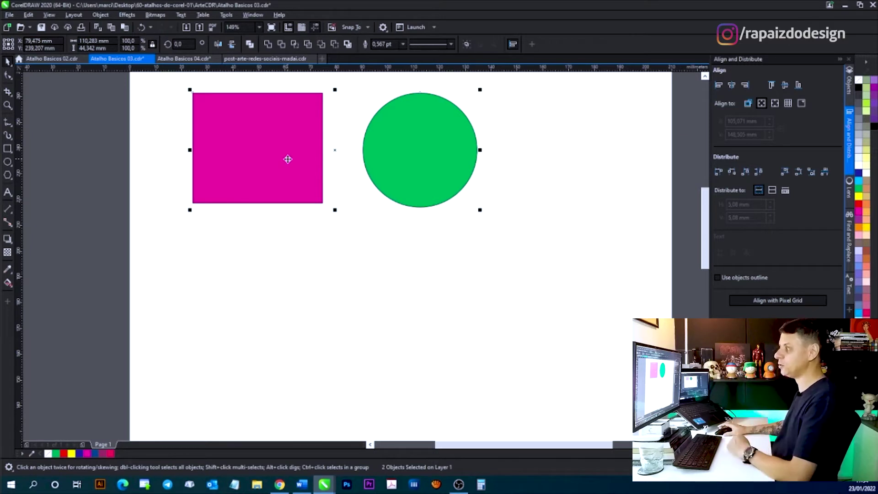
left_click(397, 280)
- Move the green circle straight down to about Y 180 mm, below the magenta rectangle's level
left_click(417, 185)
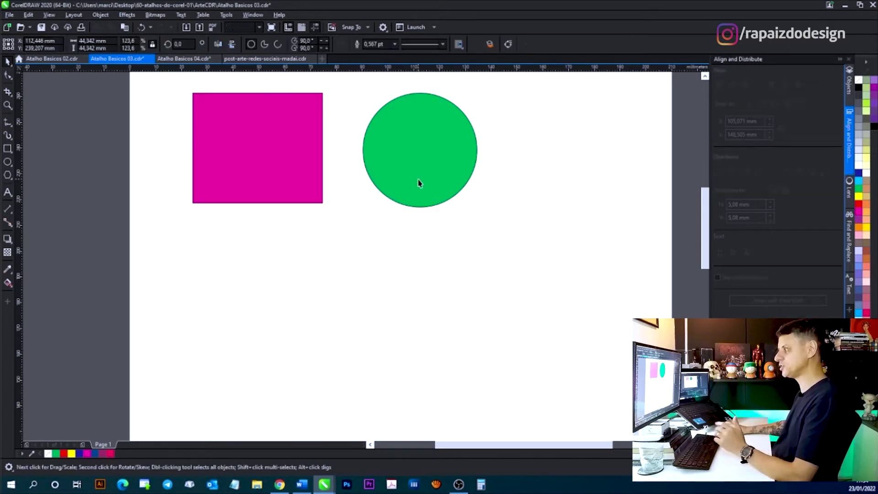
left_click_drag(420, 177, 420, 330)
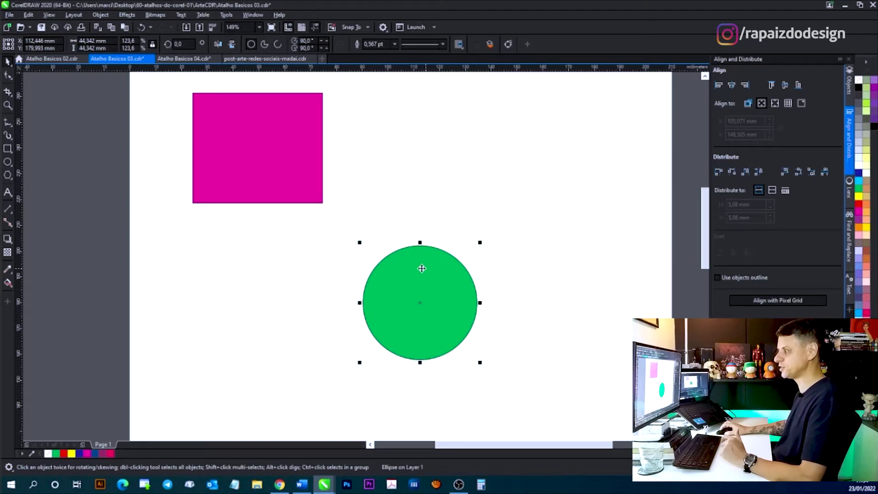
- Try aligning the green circle's top edge to the magenta rectangle's twice, undoing the alignment each time
left_click(296, 125, "shift")
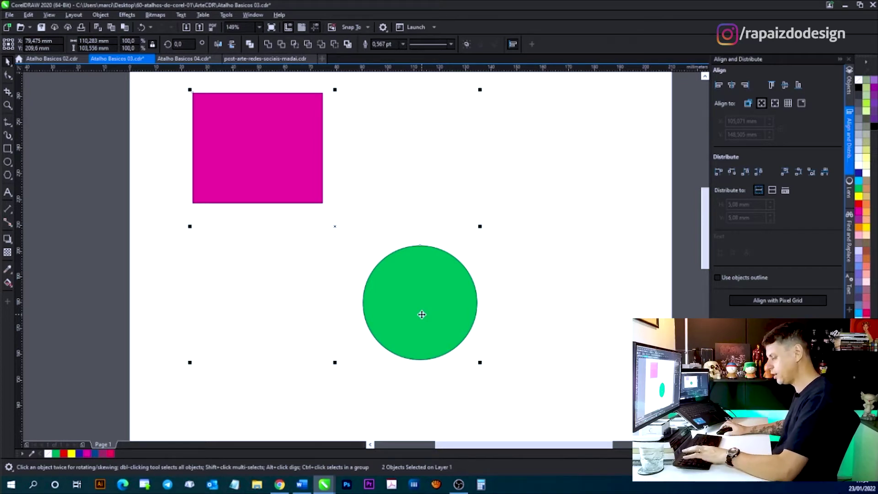
key("t")
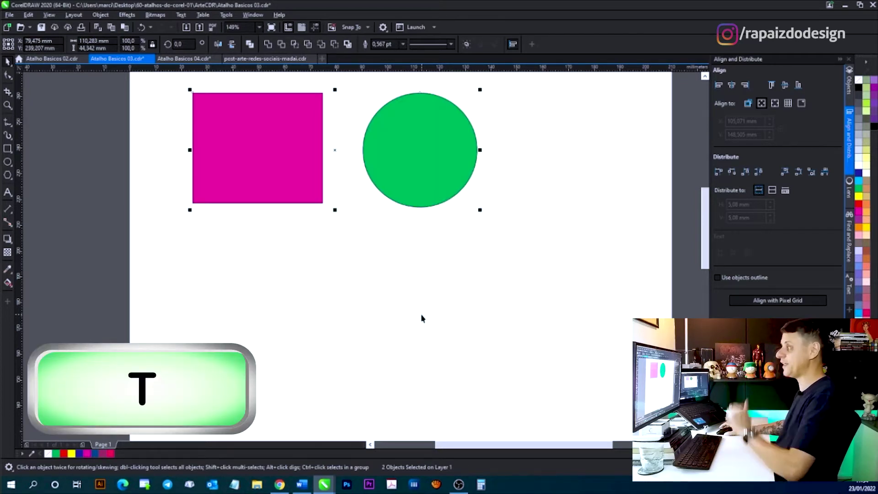
left_click(416, 261)
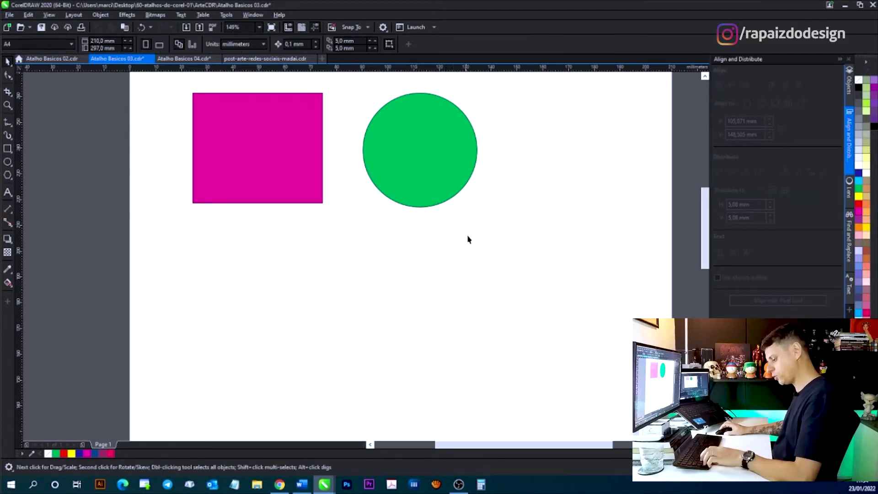
key("ctrl+z")
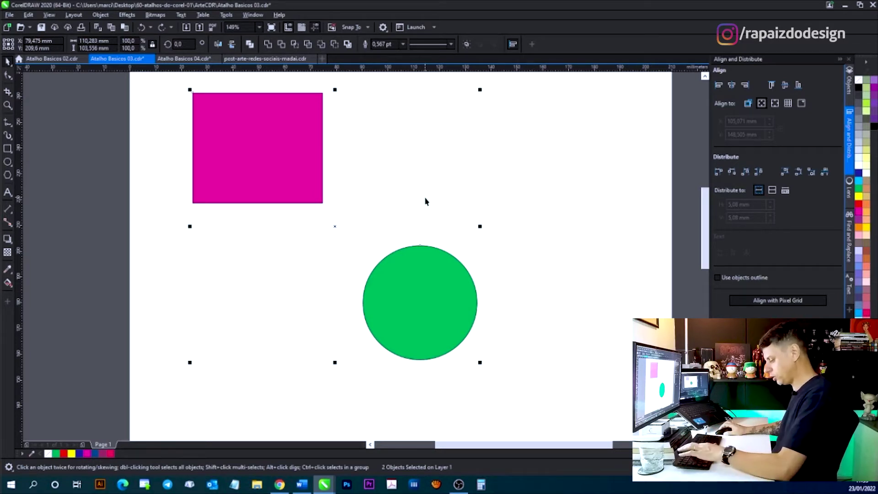
key("t")
key("ctrl+z")
left_click(539, 234)
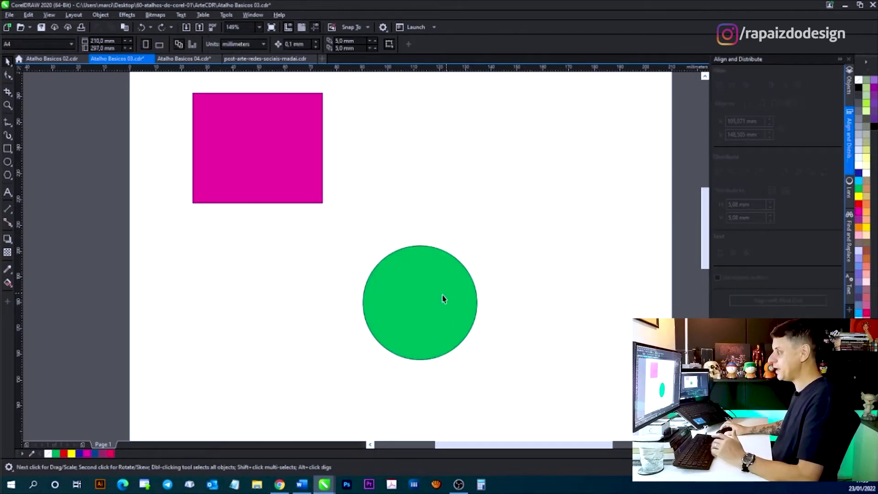
- Try aligning the magenta rectangle's bottom edge to the green circle's, and undo the alignment
left_click(285, 143)
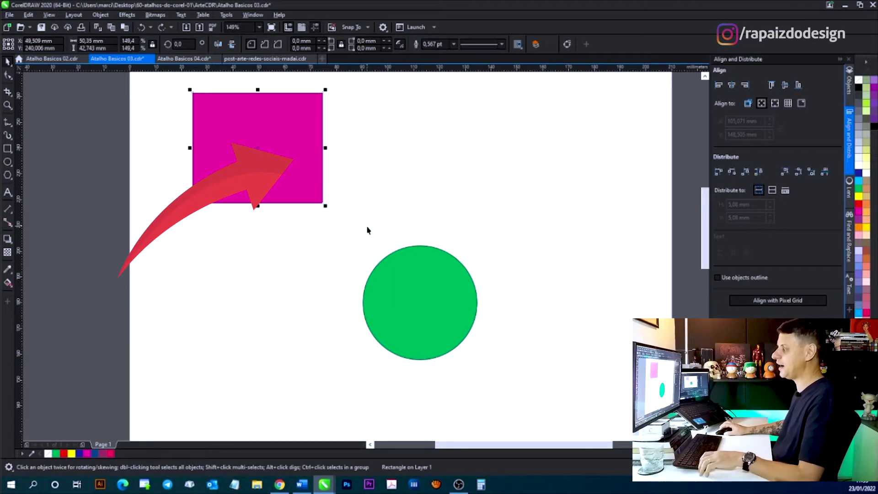
left_click(421, 313, "shift")
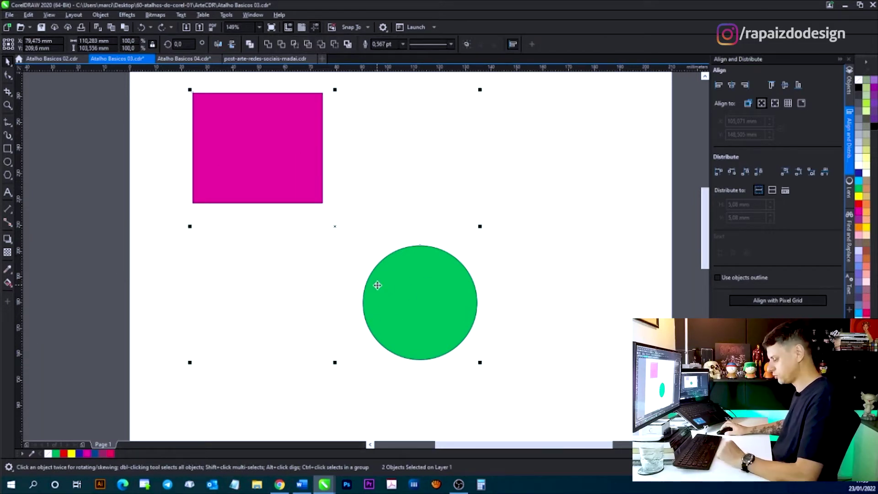
key("b")
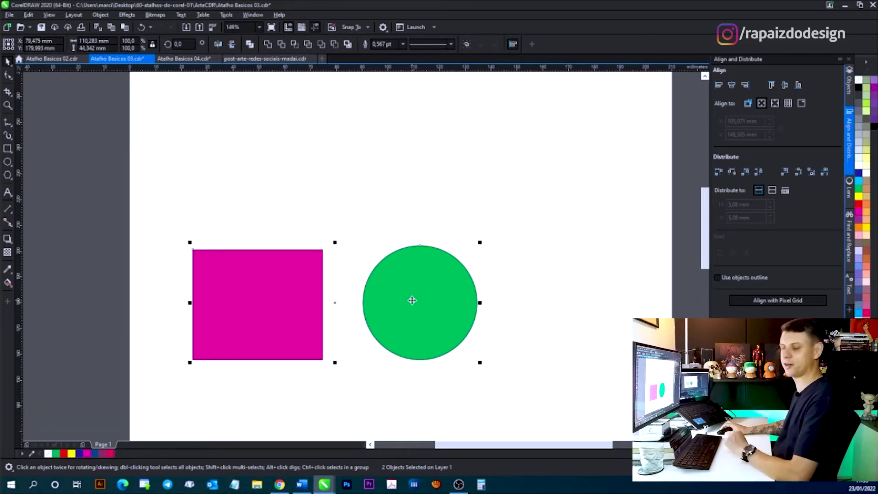
key("ctrl+z")
key("Escape")
- Align the magenta rectangle's bottom edge to the green circle's, selecting the rectangle first and the circle last
left_click(315, 164)
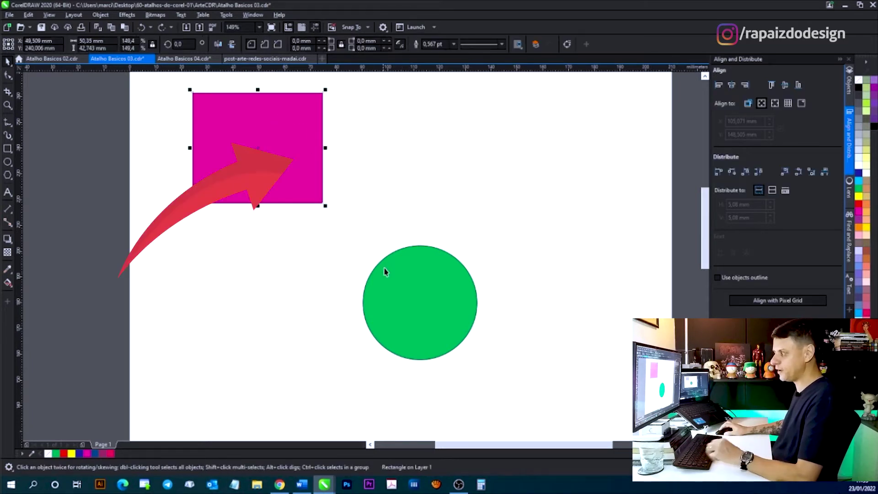
left_click(408, 292, "shift")
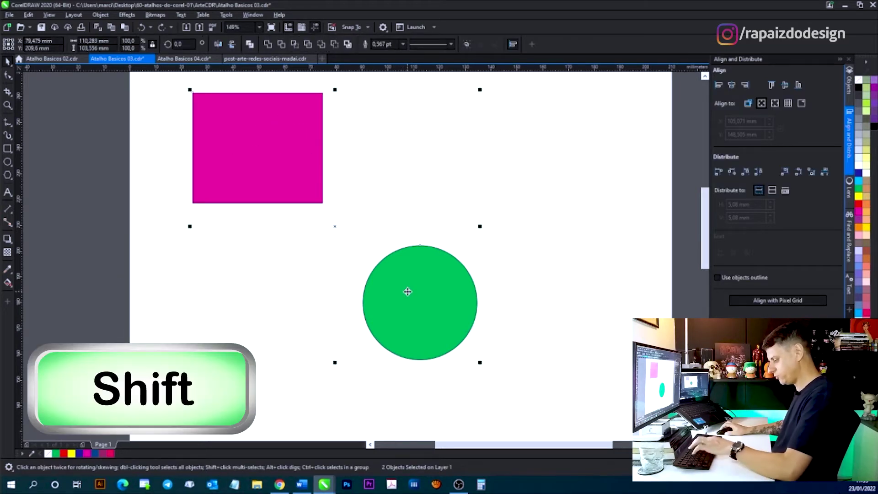
key("b")
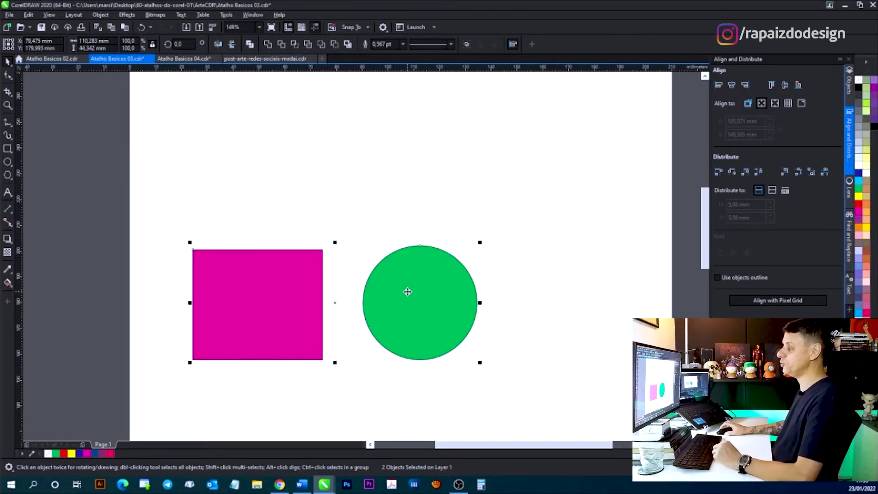
left_click(374, 221)
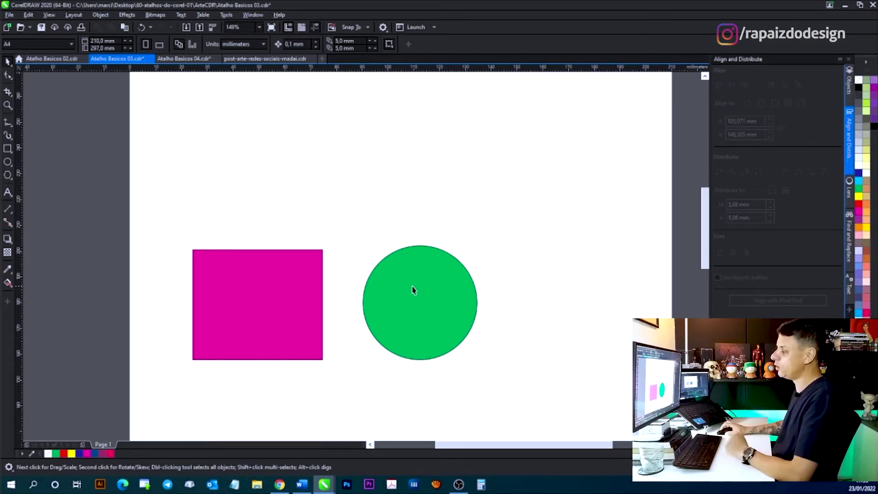
- Move the magenta rectangle up to about X 51 mm, Y 242 mm, above the green circle's level
left_click(263, 299)
left_click_drag(254, 309, 255, 167)
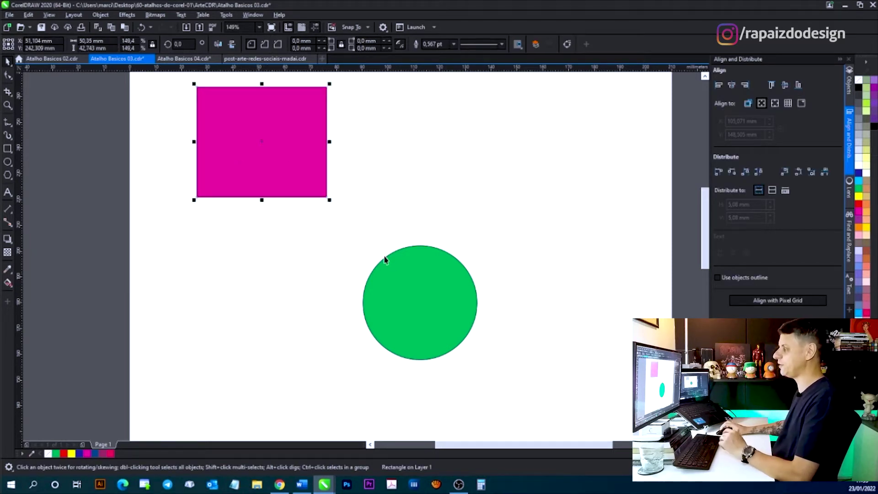
- Try aligning the magenta rectangle's right edge to the green circle's, and undo the alignment
left_click(414, 287, "shift")
left_click(292, 134)
left_click(456, 314, "shift")
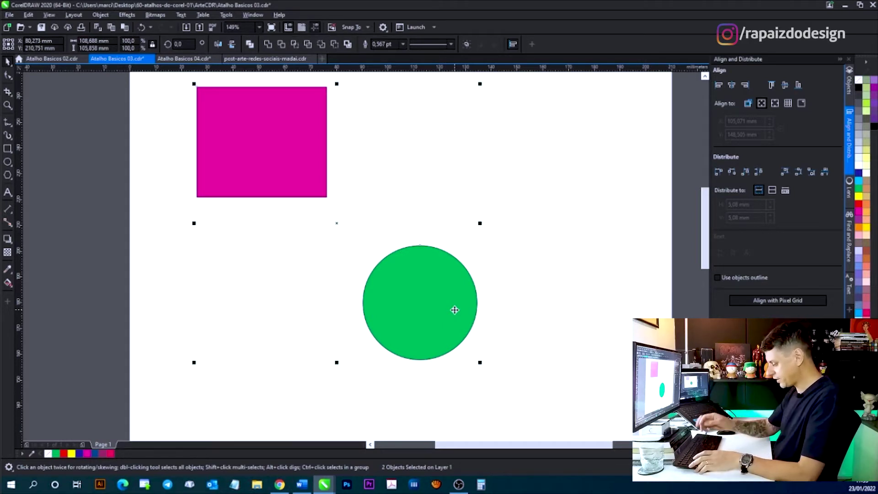
key("r")
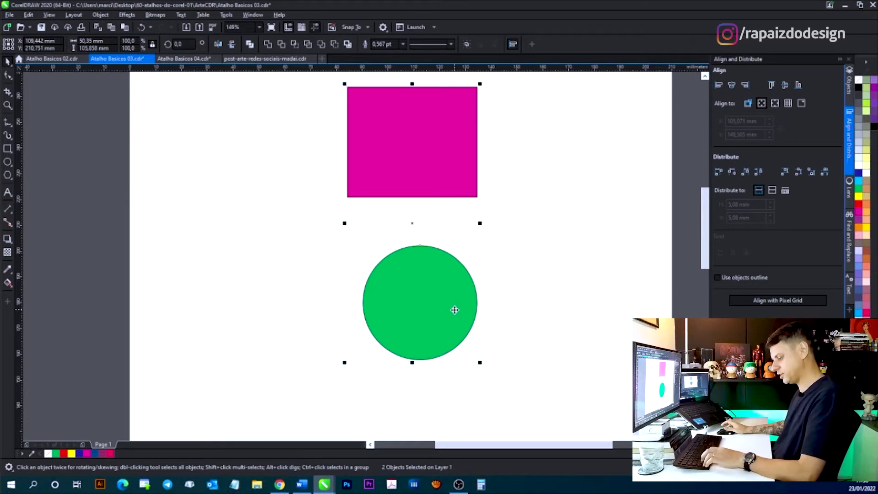
key("ctrl+z")
left_click(511, 280)
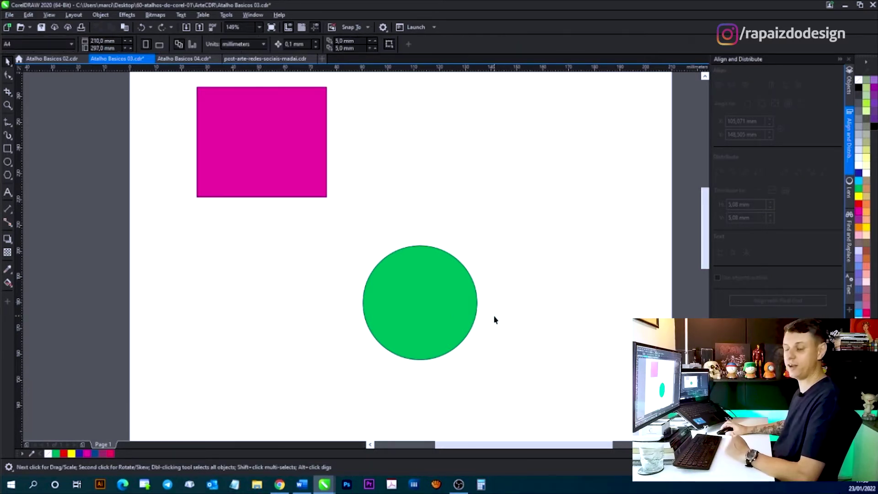
- Align the green circle's left edge to the magenta rectangle's, selecting the circle first and the rectangle last
left_click(443, 298)
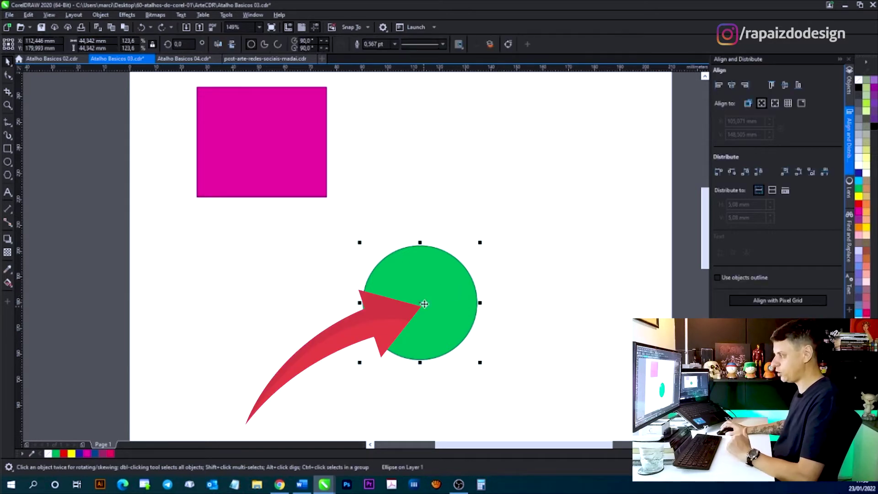
left_click(302, 158, "shift")
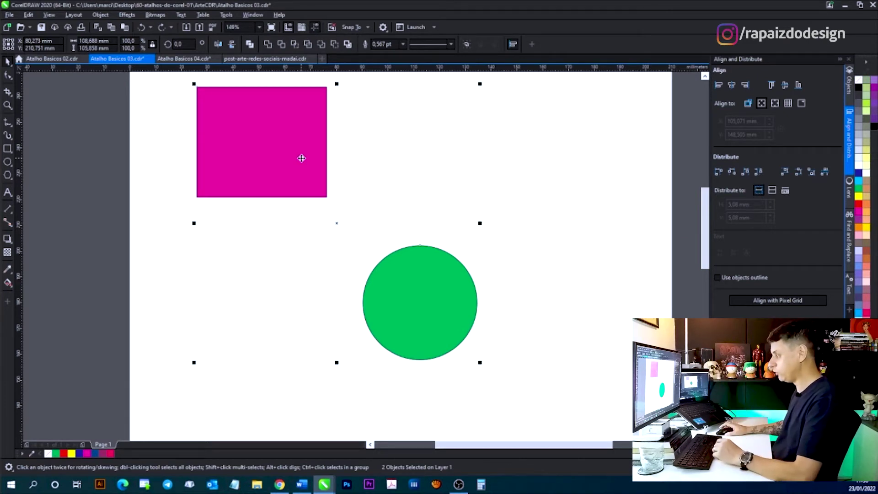
key("l")
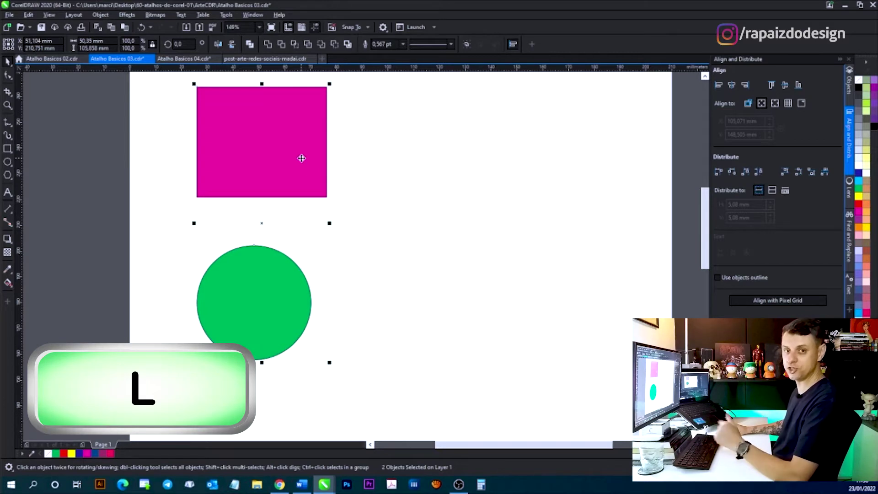
left_click(378, 194)
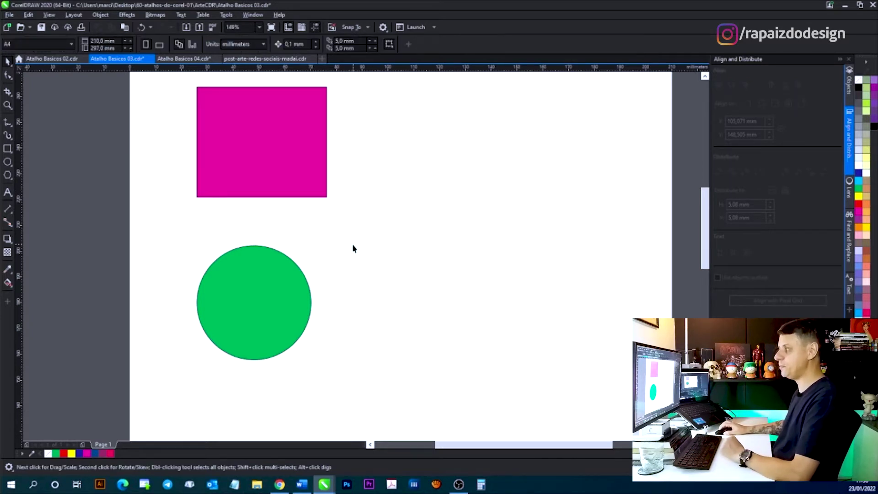
- Move the green circle horizontally to about X 134 mm, lower and to the right of the magenta rectangle
left_click(274, 302)
left_click_drag(275, 302, 502, 304)
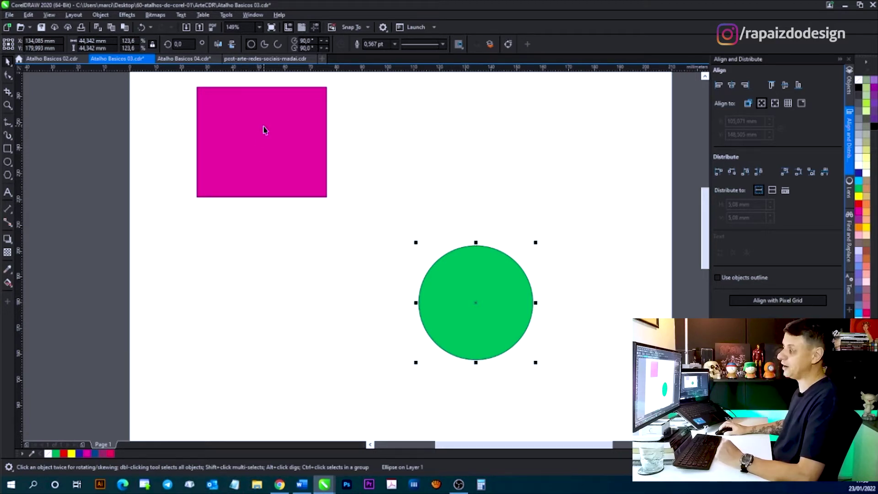
- Try aligning the green circle's top edge to the magenta rectangle's at the new position, and undo the alignment
left_click(268, 155, "shift")
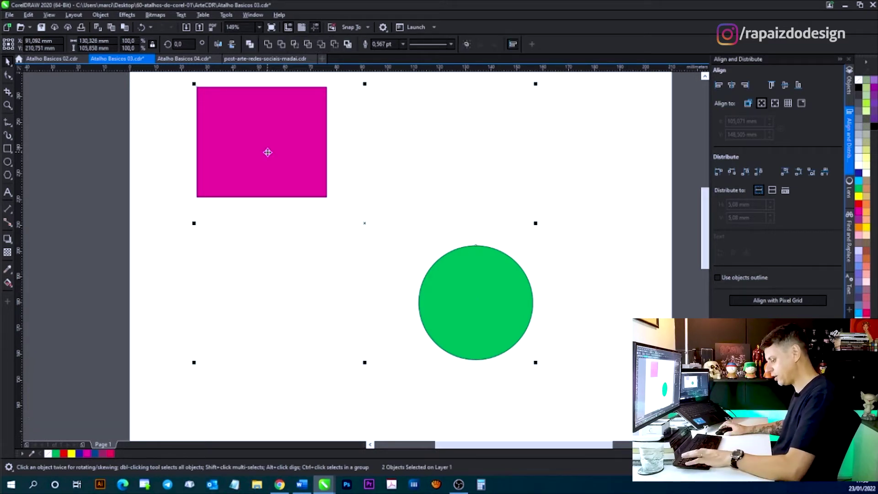
key("t")
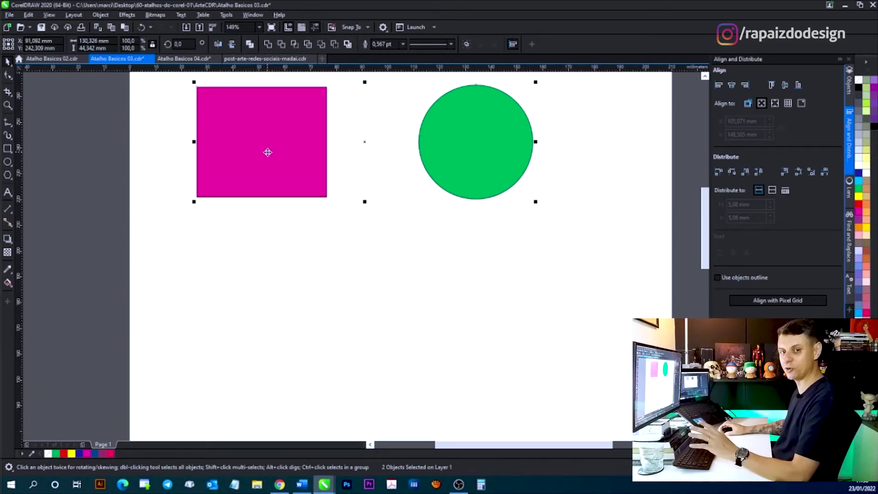
key("ctrl+z")
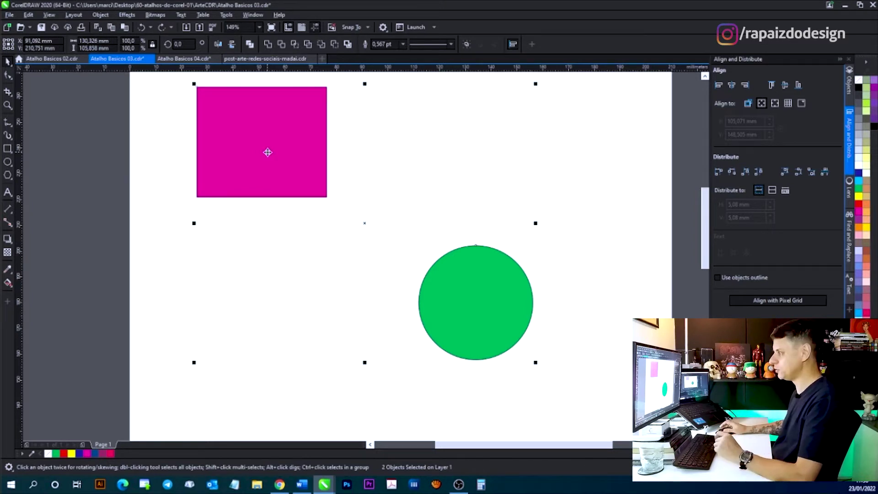
- Try aligning the green circle vertically to the magenta rectangle's center, selecting the rectangle last, and undo the alignment
left_click(290, 288)
left_click(475, 316)
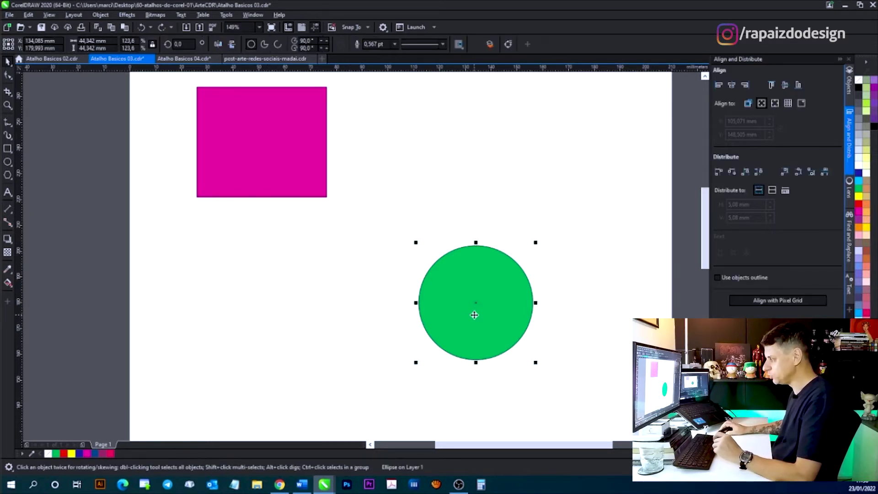
left_click(274, 156, "shift")
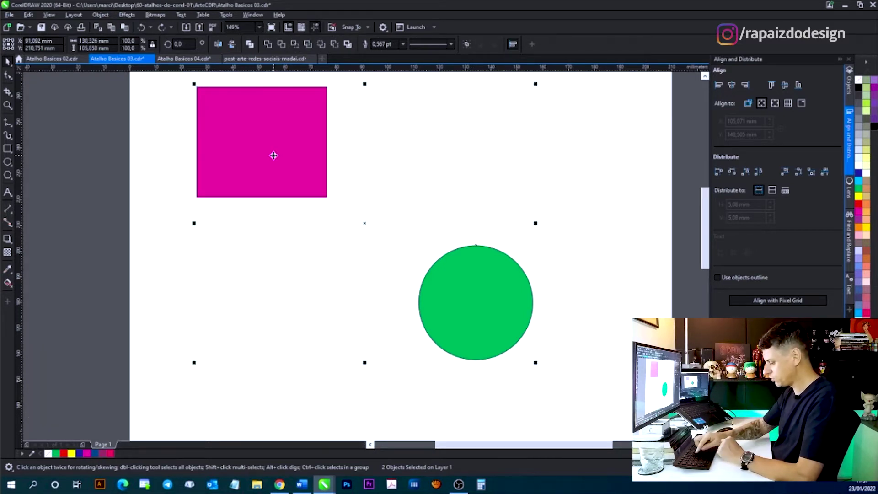
key("e")
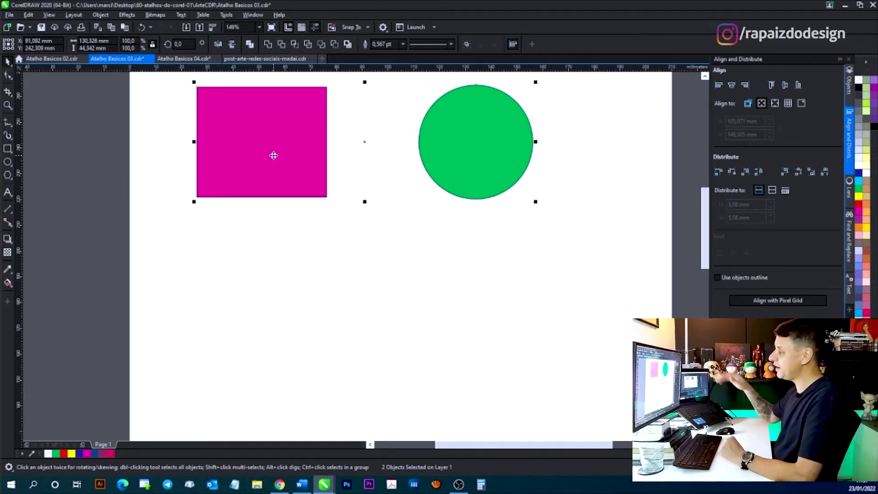
key("ctrl+z")
left_click(376, 353)
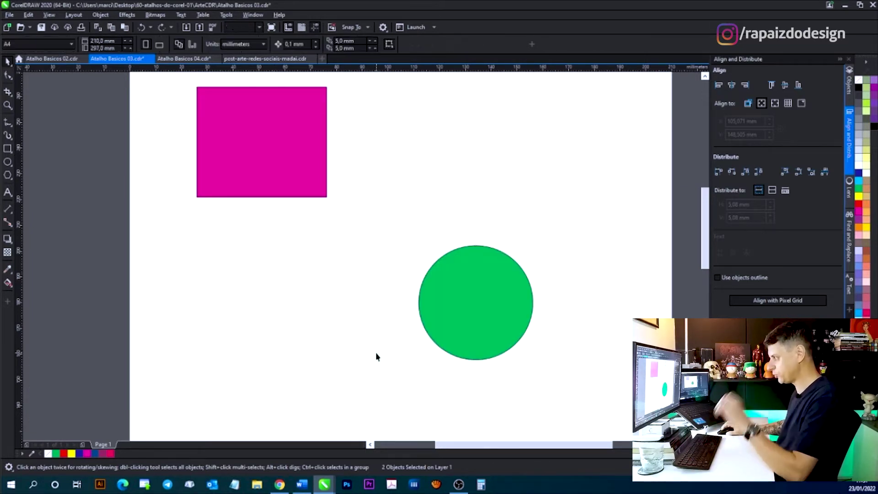
- Align the green circle horizontally to the magenta rectangle's center, selecting the circle first and the rectangle last, and clear the selection
left_click(467, 313)
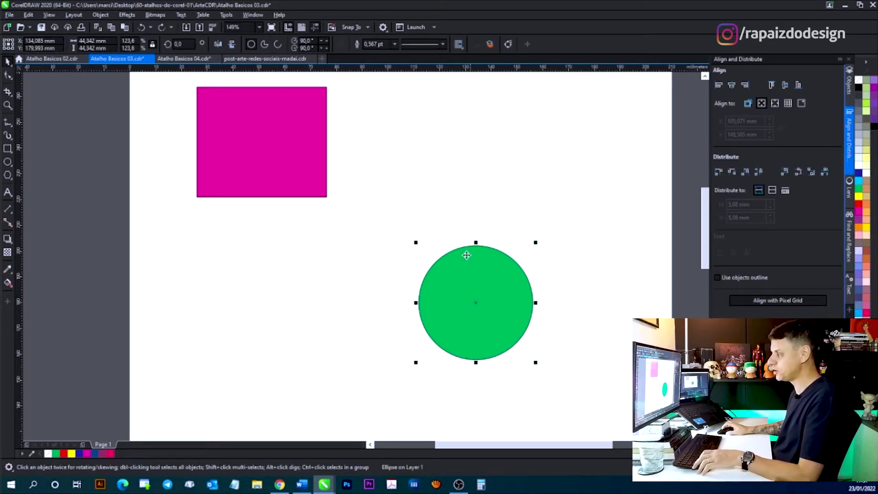
left_click(260, 143, "shift")
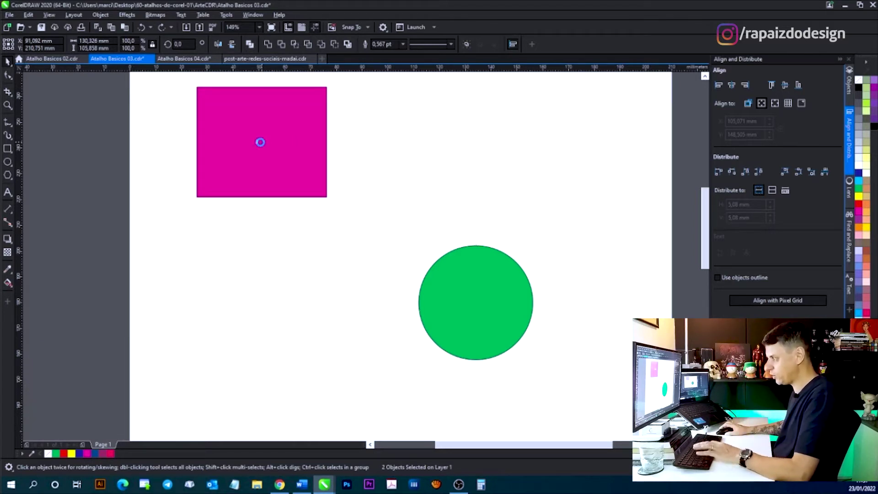
key("c")
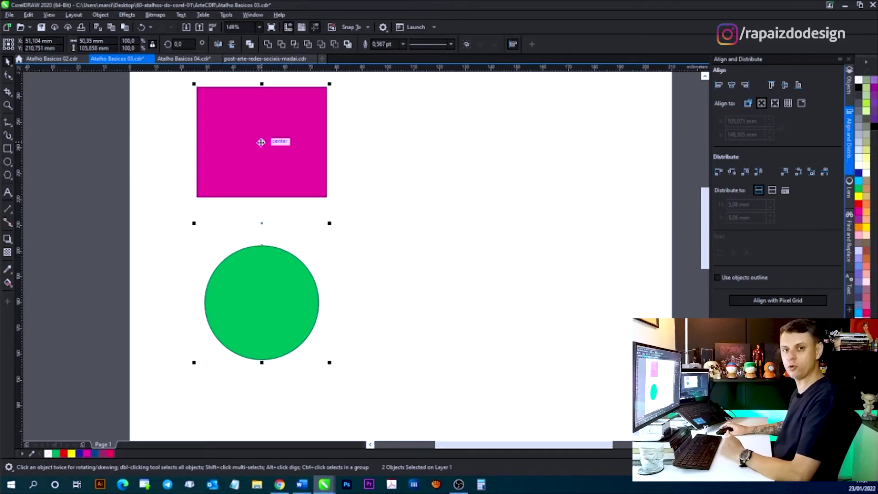
left_click(416, 185)
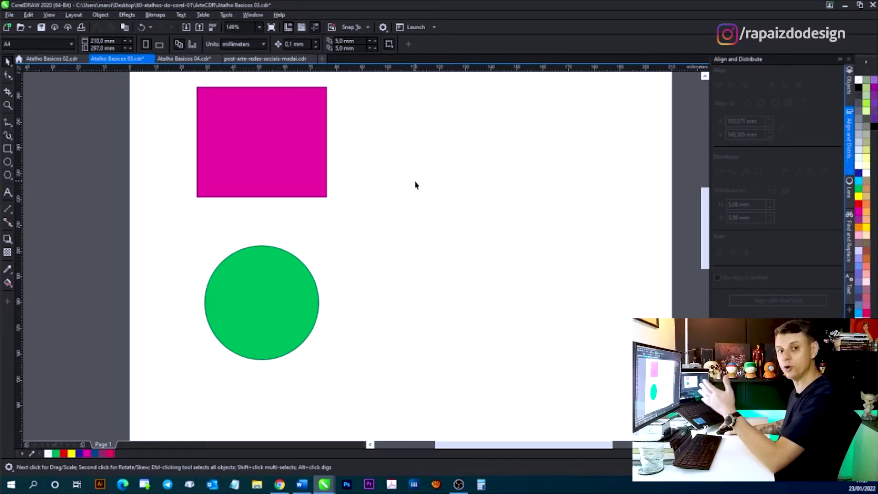
key("alt+Tab")
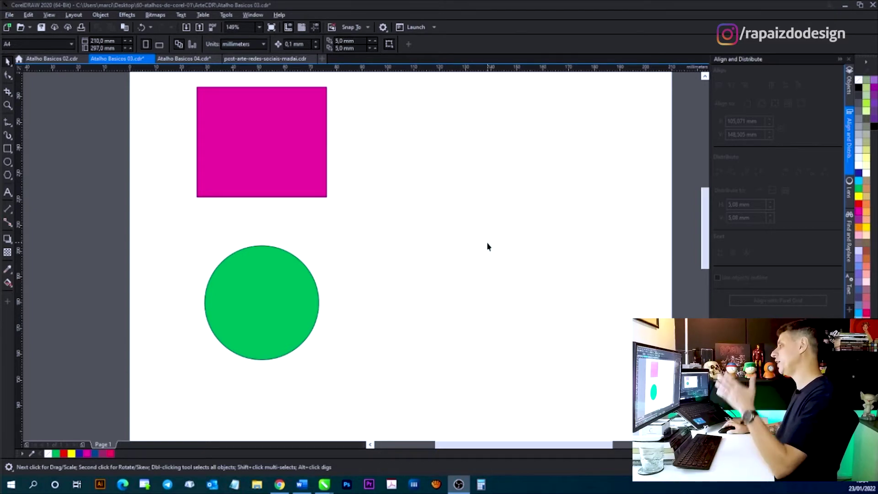
- Give the magenta rectangle an elliptical fountain fill with the Interactive Fill tool, fading from a white center to magenta
left_click(237, 152)
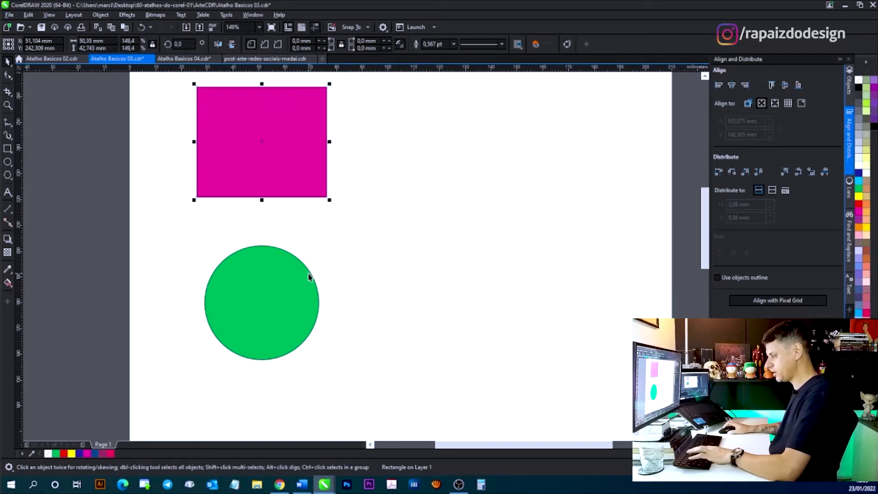
key("g")
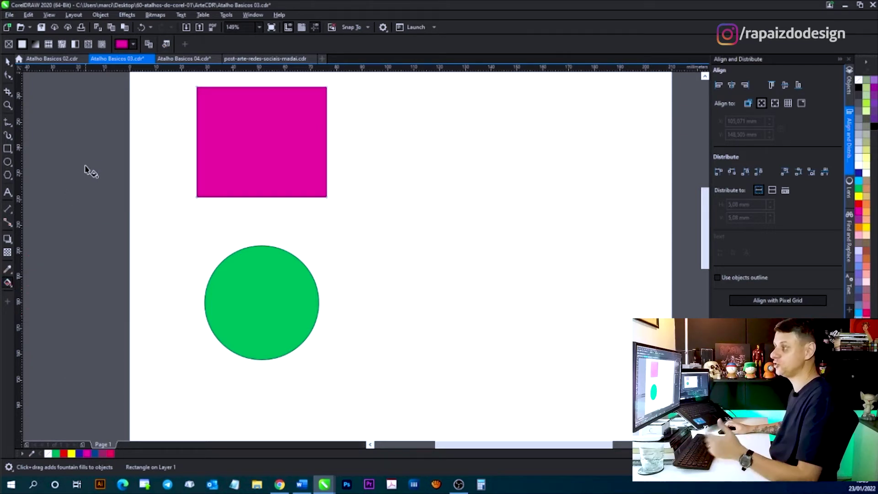
left_click(36, 45)
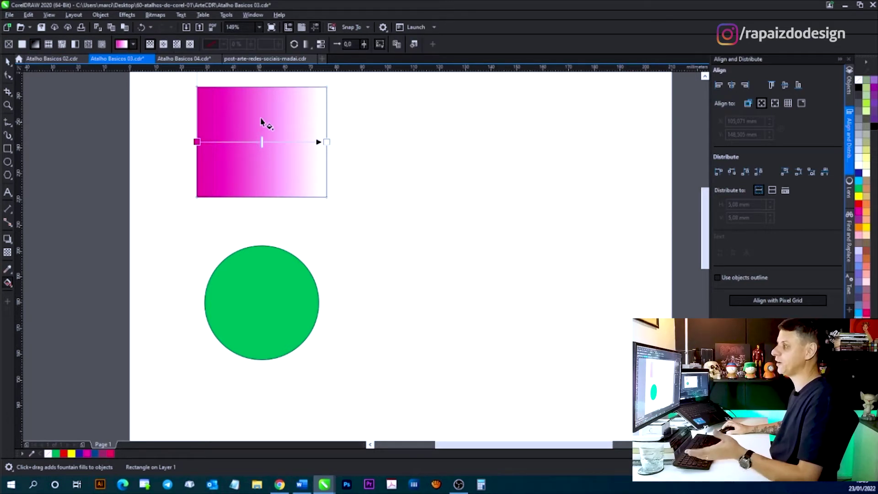
left_click(164, 44)
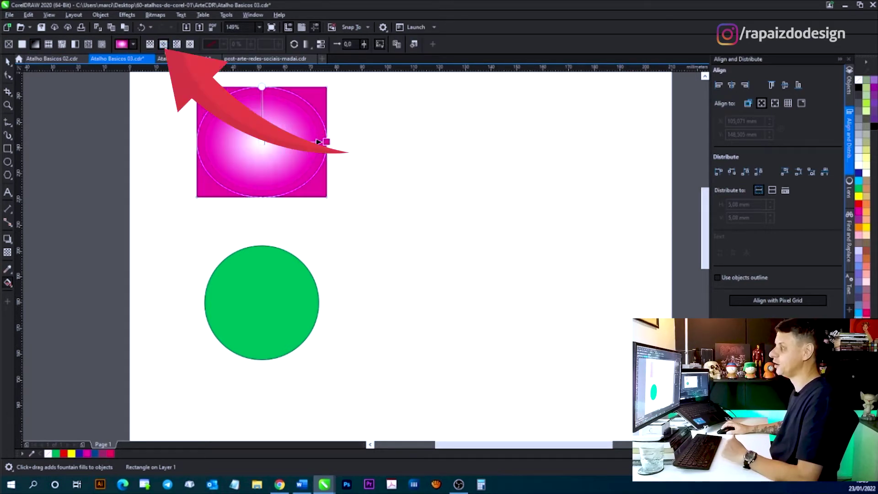
- Give the green circle an elliptical fountain fill fading from a white center to green, and return to the Pick tool
left_click(265, 328)
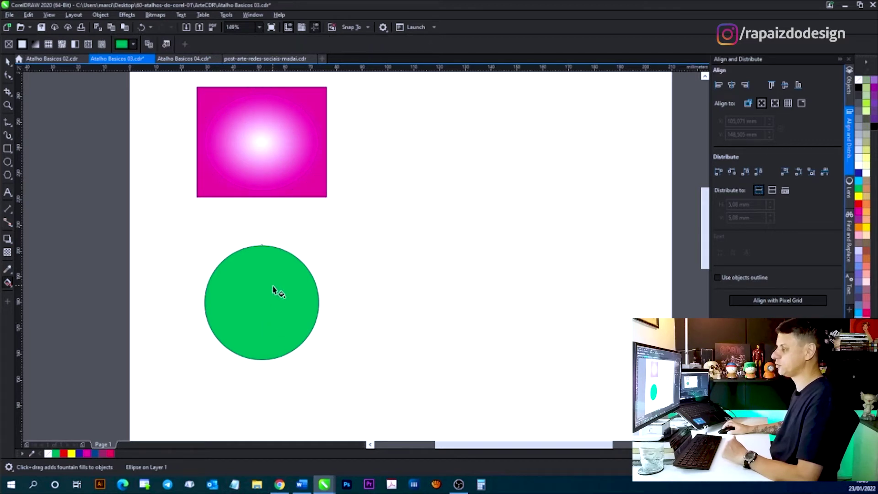
left_click(35, 44)
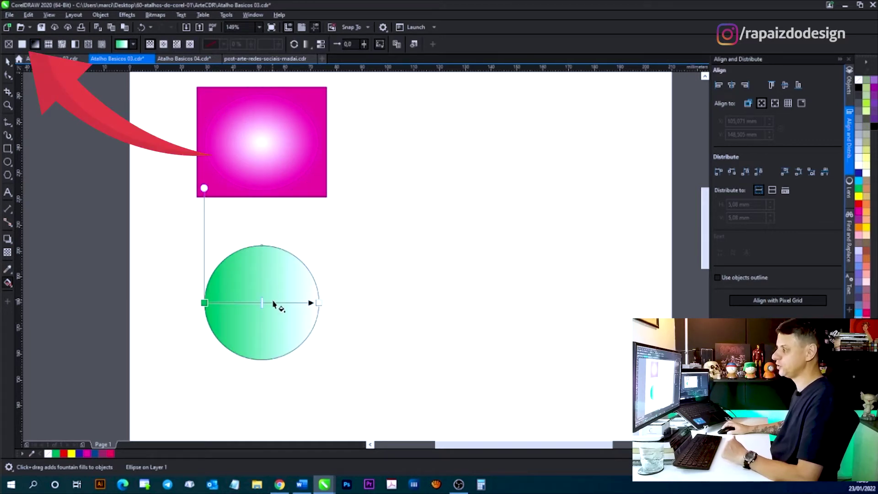
left_click(163, 44)
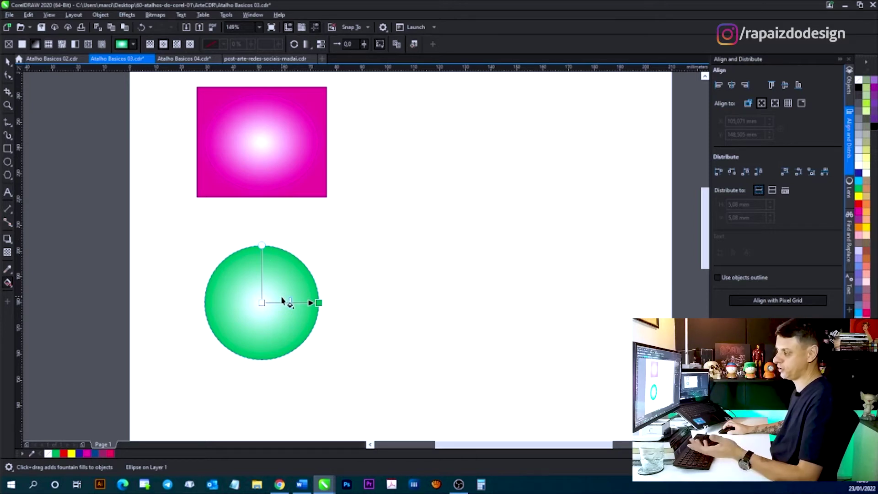
key("g")
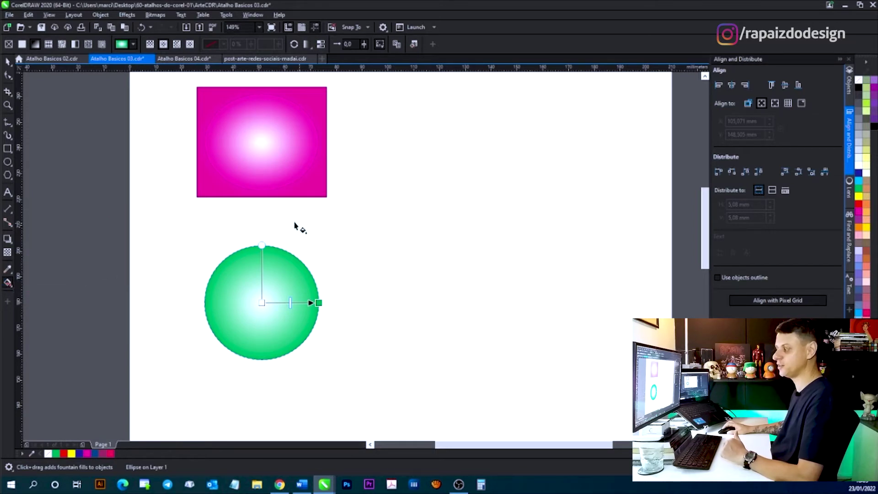
left_click(7, 61)
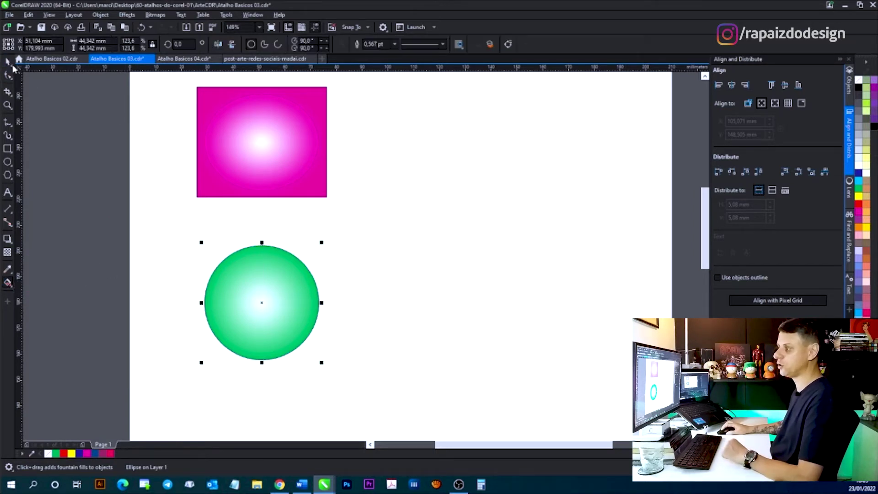
- Center the magenta rectangle on the page, and center the green circle on the page over it
left_click_drag(310, 168, 346, 277)
key("p")
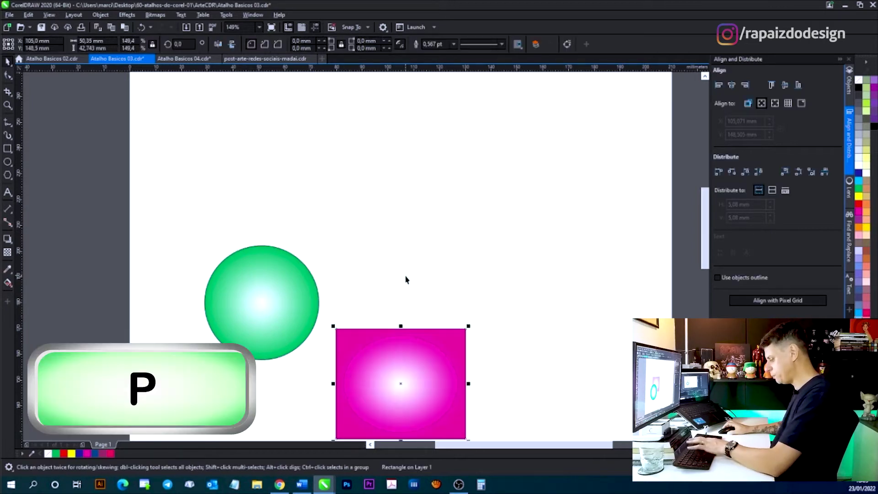
left_click(285, 285)
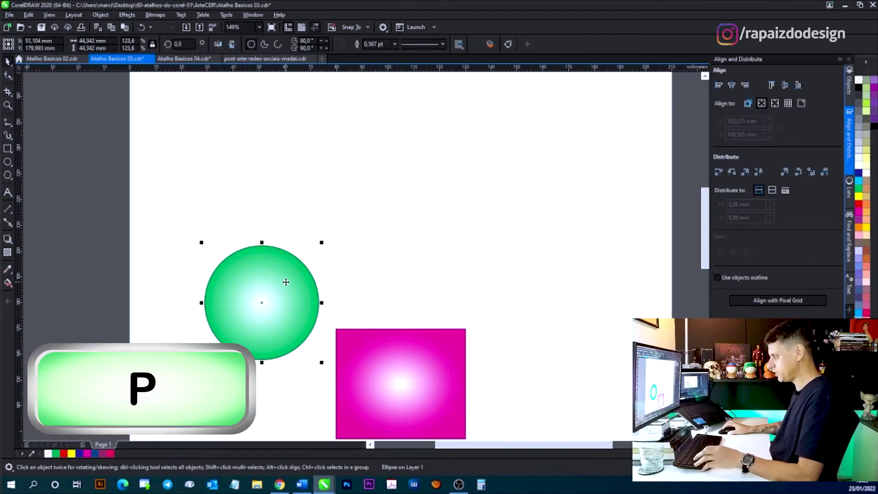
key("p")
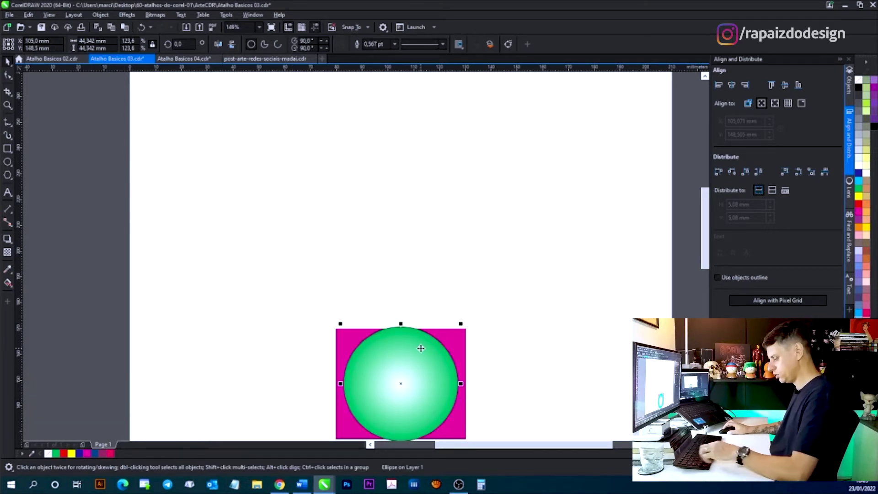
- Draw a five-sided polygon about 27.6 × 26.2 mm inside the green circle
key("shift+F2")
key("F4")
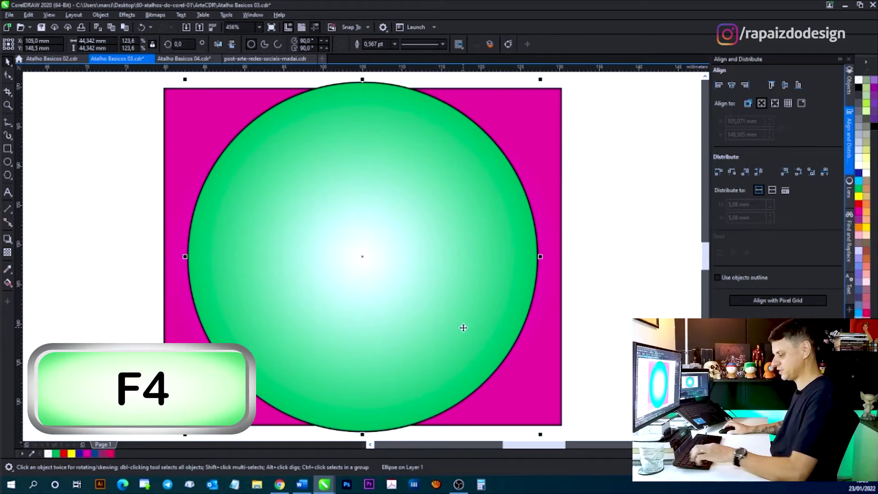
key("F3")
mouse_move(711, 254)
left_mouse_down()
mouse_move(710, 269)
mouse_move(710, 260)
left_mouse_up()
left_click(639, 270)
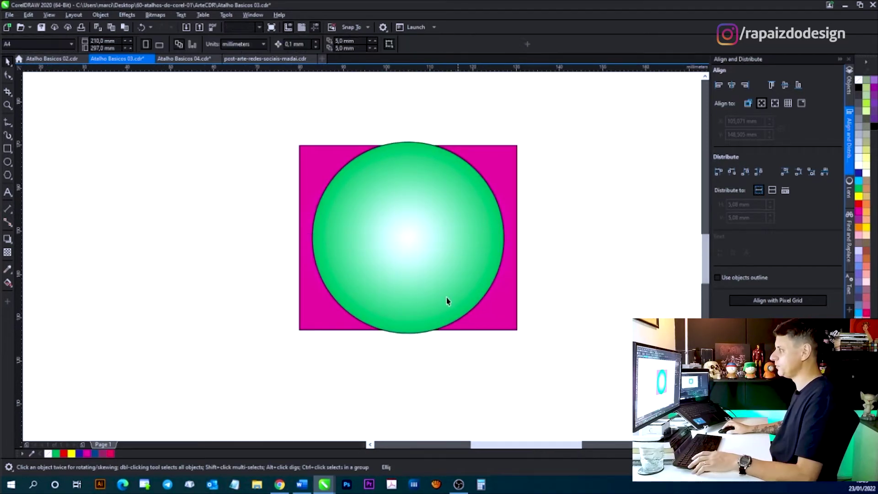
left_click(7, 176)
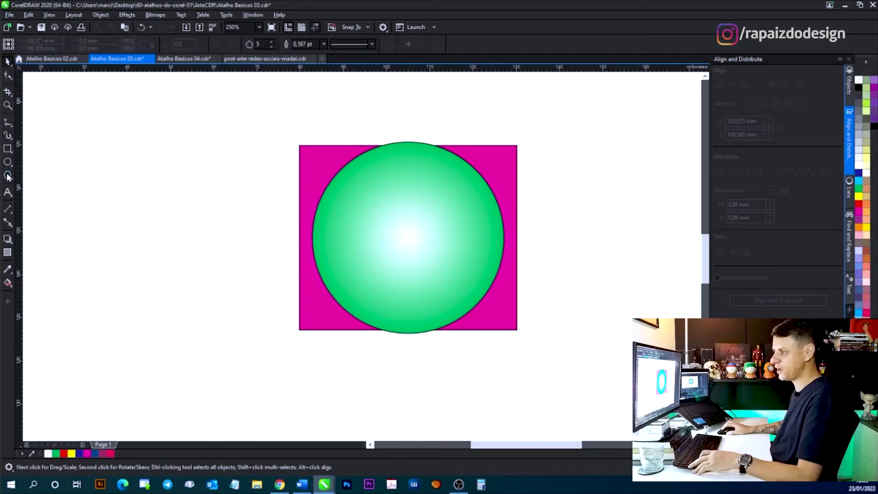
left_click(9, 178)
left_click(20, 180)
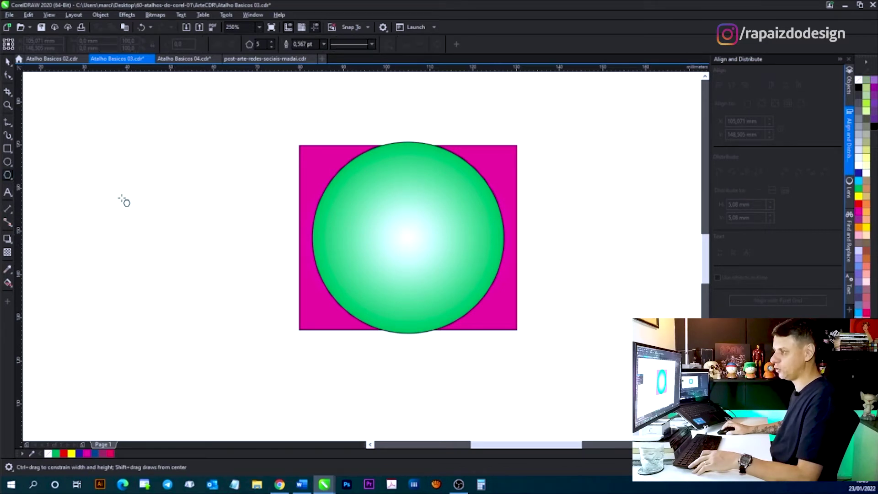
left_click_drag(361, 177, 484, 292)
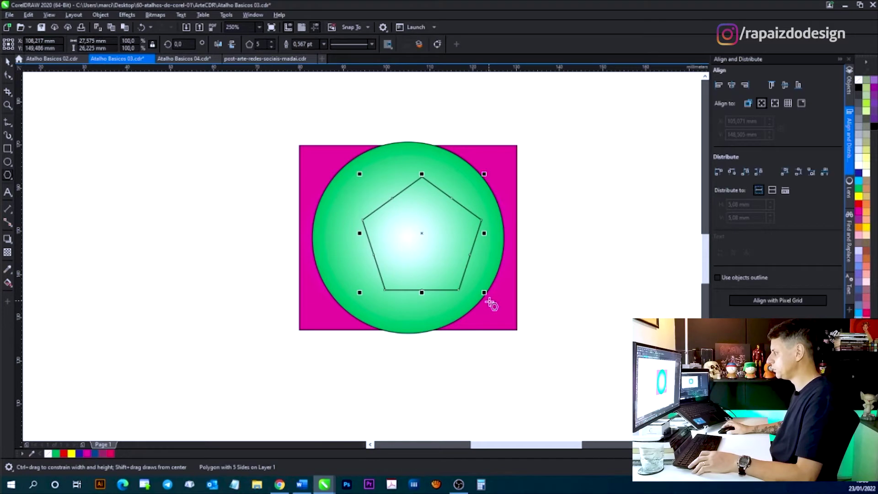
- Fill the pentagon with dark blue and center it on the page
left_click(859, 198)
left_click(859, 173)
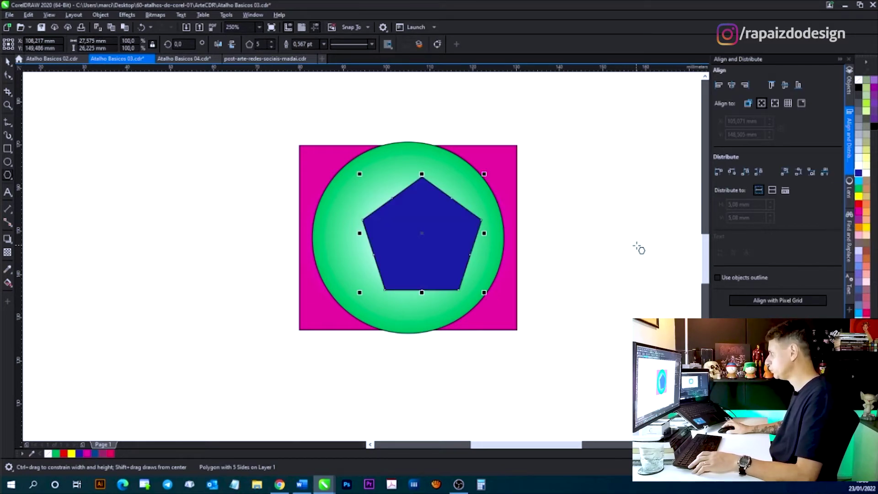
key("p")
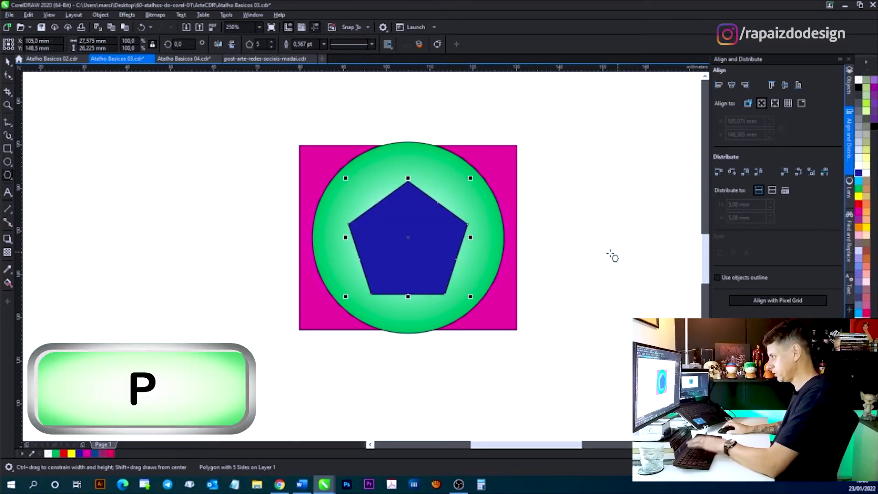
- Draw a five-pointed star about 11.7 × 11.1 mm inside the blue pentagon and center it on the page
left_click(14, 183)
left_click(28, 188)
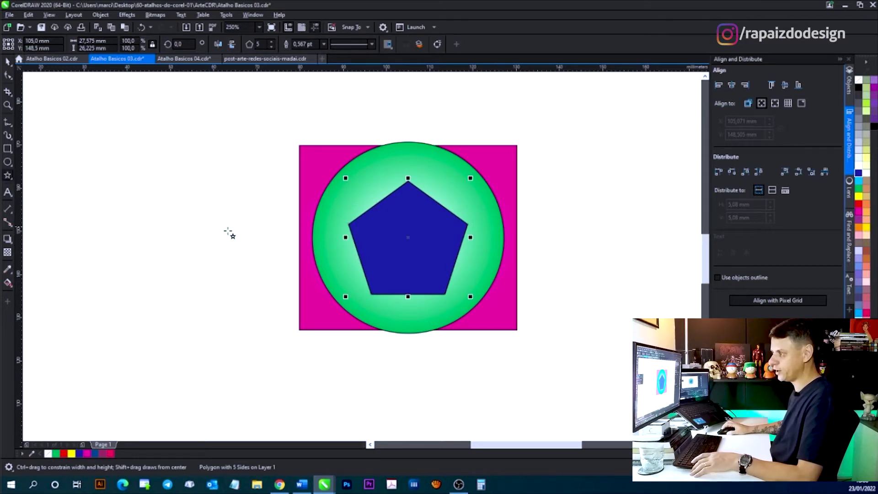
left_click_drag(386, 218, 442, 271)
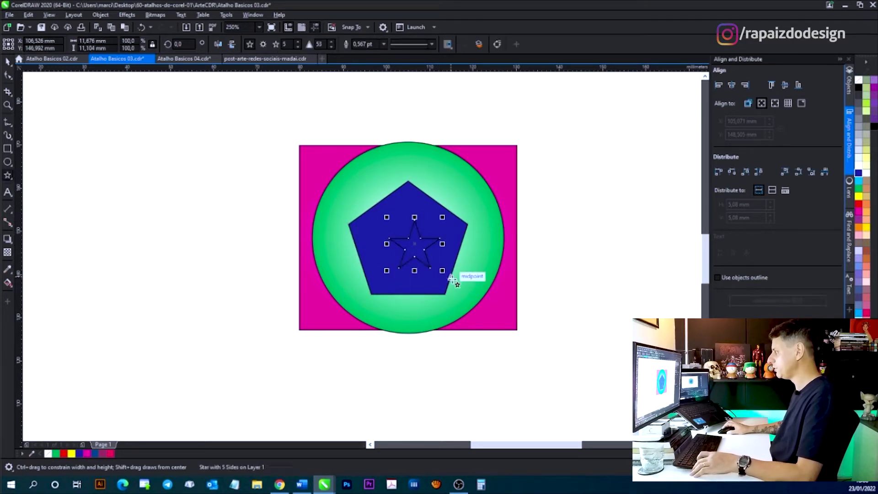
key("p")
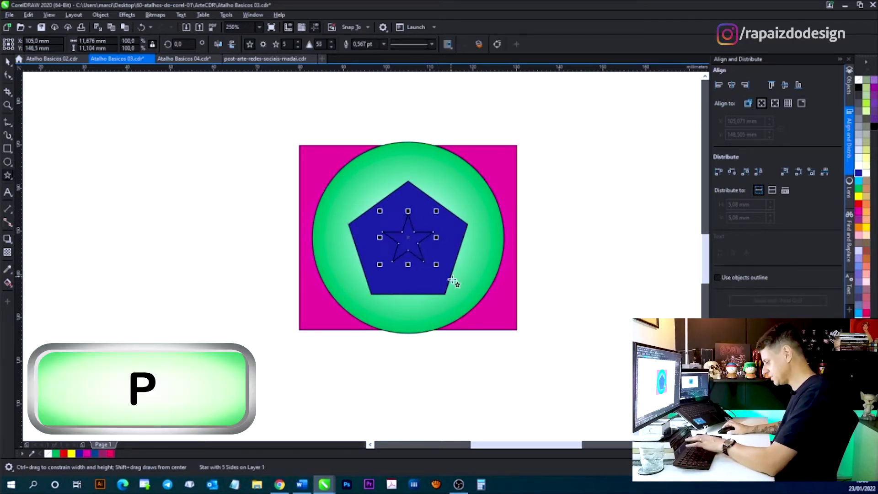
- Fill the star with yellow, return to the Pick tool and leave nothing selected
left_click(859, 196)
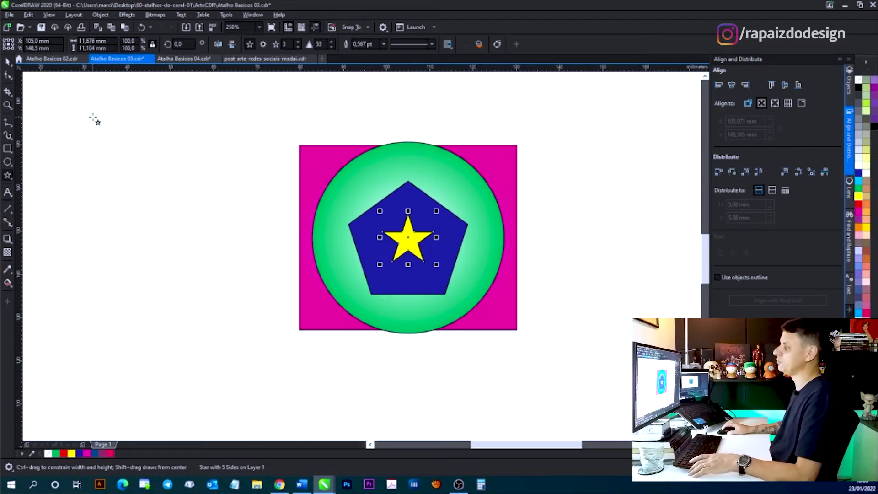
left_click(7, 61)
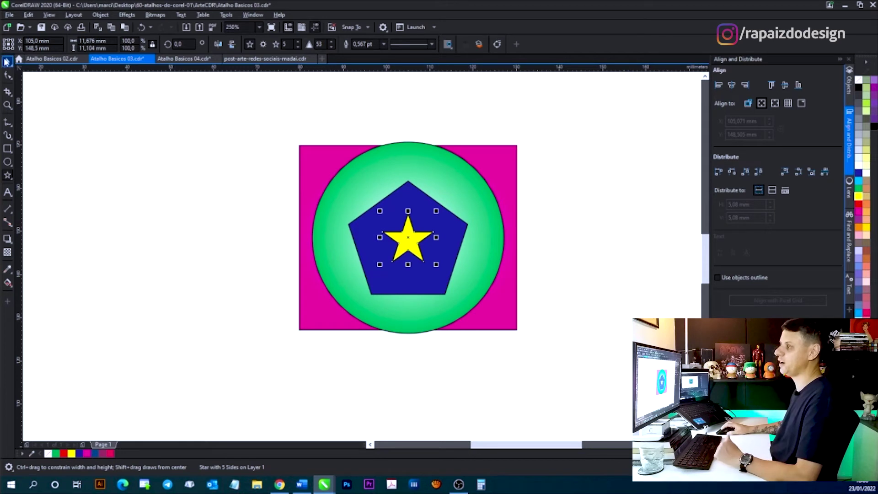
left_click(573, 256)
key("ctrl+a")
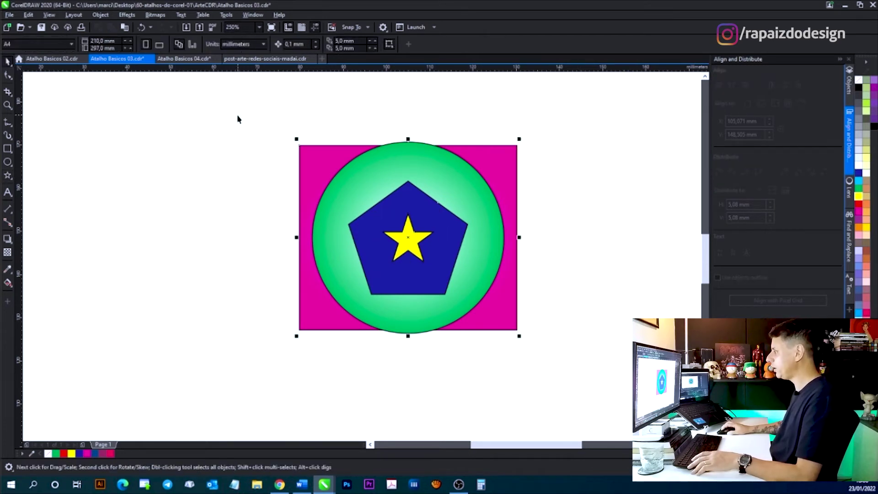
left_click(588, 163)
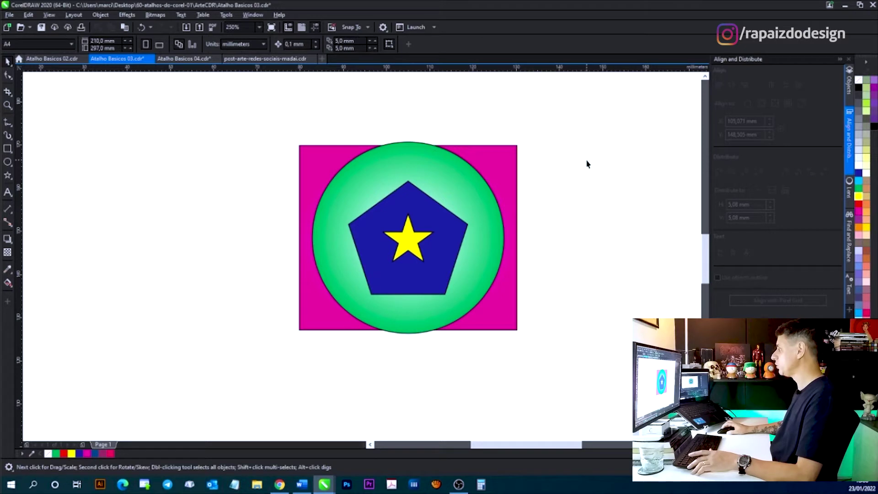
- Enlarge the yellow star to about 38.9 × 37.0 mm and the blue pentagon to about 45.0 × 42.8 mm, both from their centers
left_click(404, 243)
left_click_drag(436, 211, 525, 143)
left_click(441, 219, "shift")
left_click(553, 255)
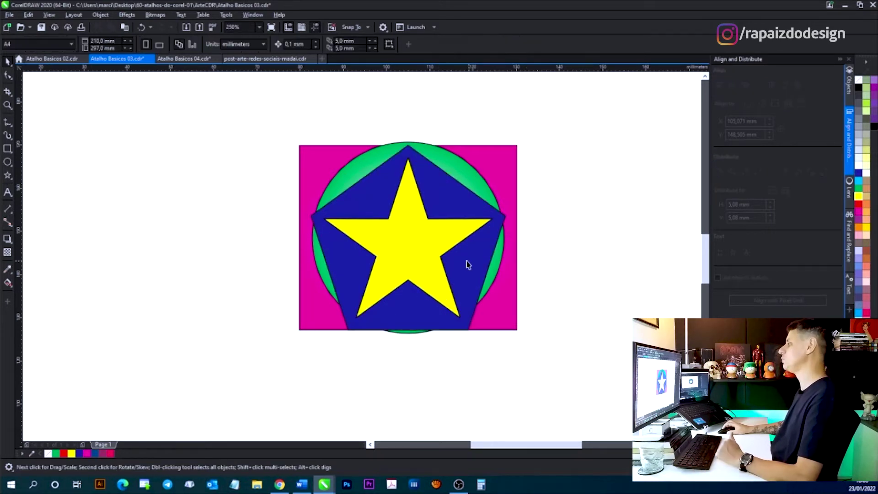
- Select the yellow star and show the document's object list
left_click(412, 252)
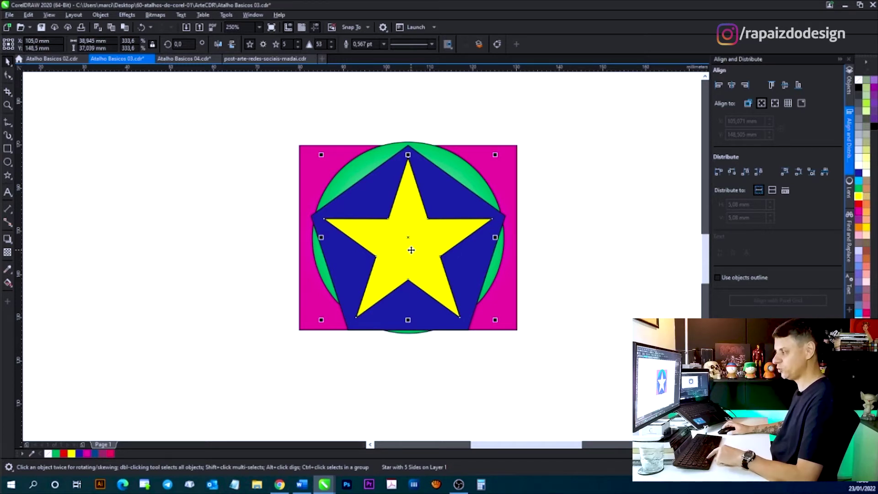
key("alt")
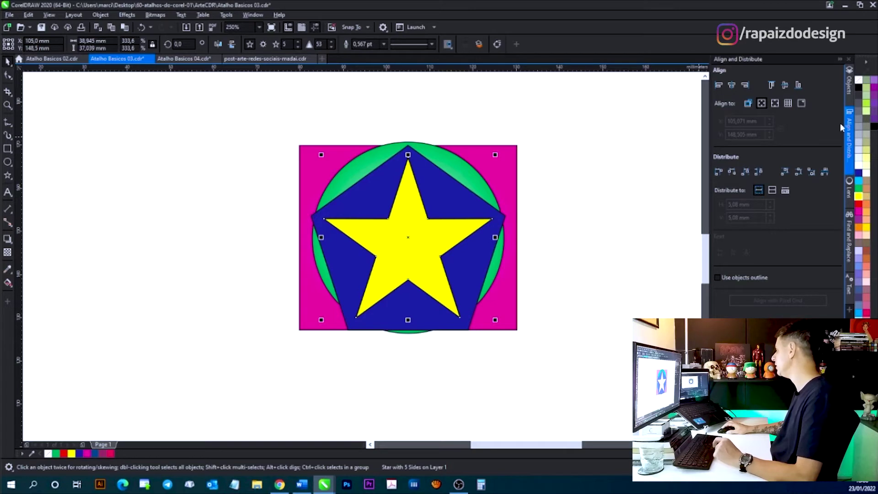
left_click(850, 80)
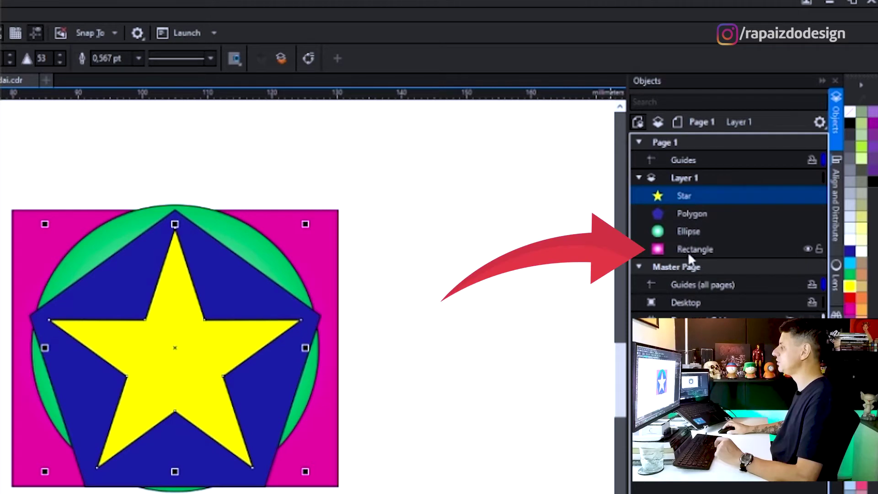
- Move all four shapes together to the upper right of the drawing area and leave nothing selected
key("ctrl+a")
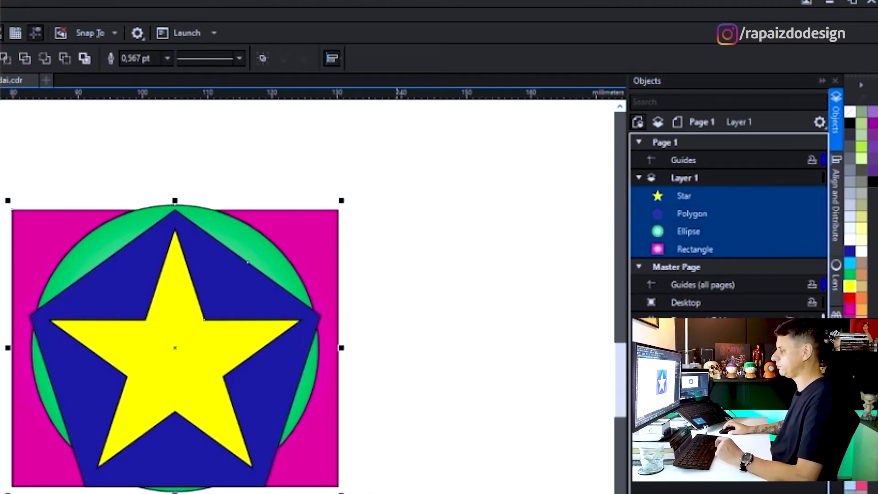
left_click_drag(273, 342, 521, 275)
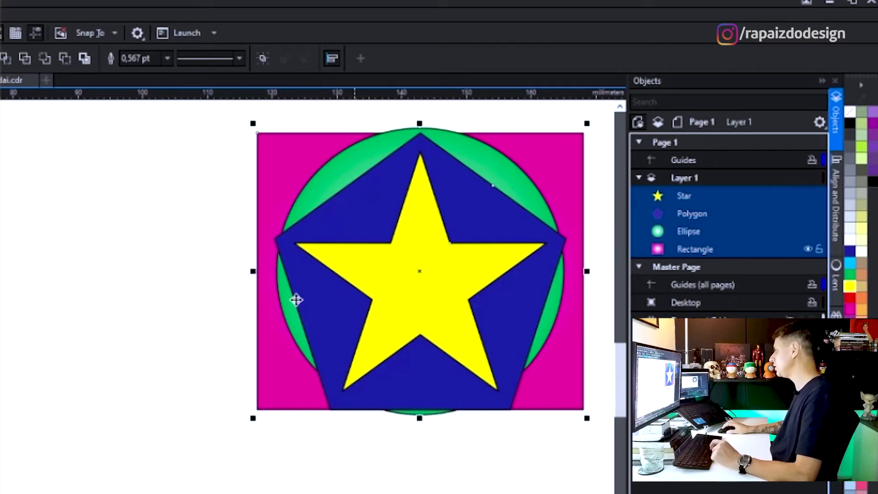
left_click(41, 341)
- Select the star and cycle the selection repeatedly through the stacked polygon, ellipse and rectangle beneath it, ending on the star
left_click(429, 279)
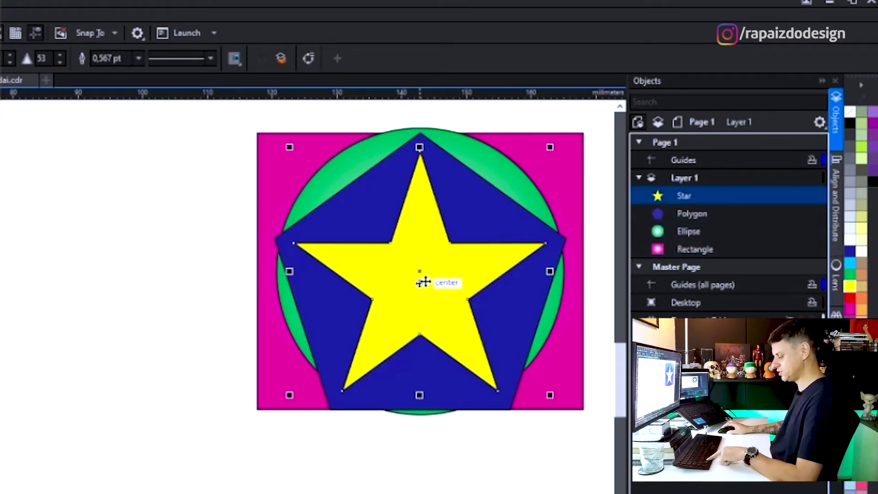
left_click(445, 272, "alt")
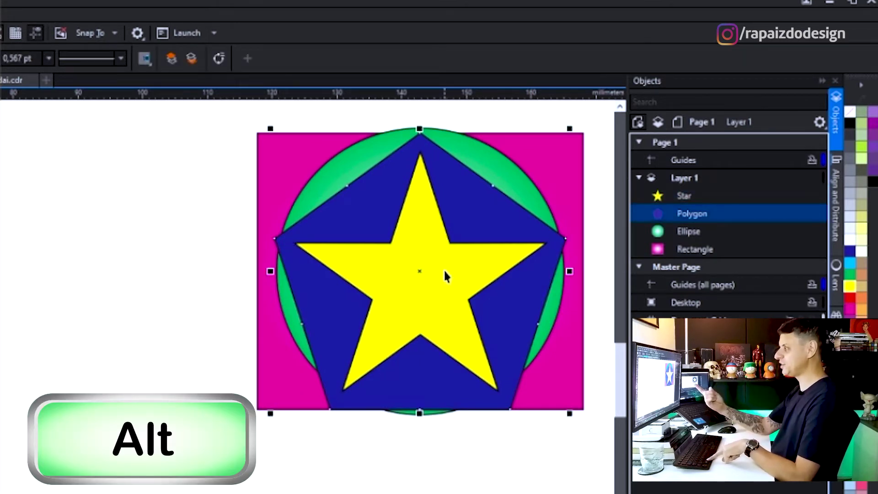
left_click(445, 274, "alt")
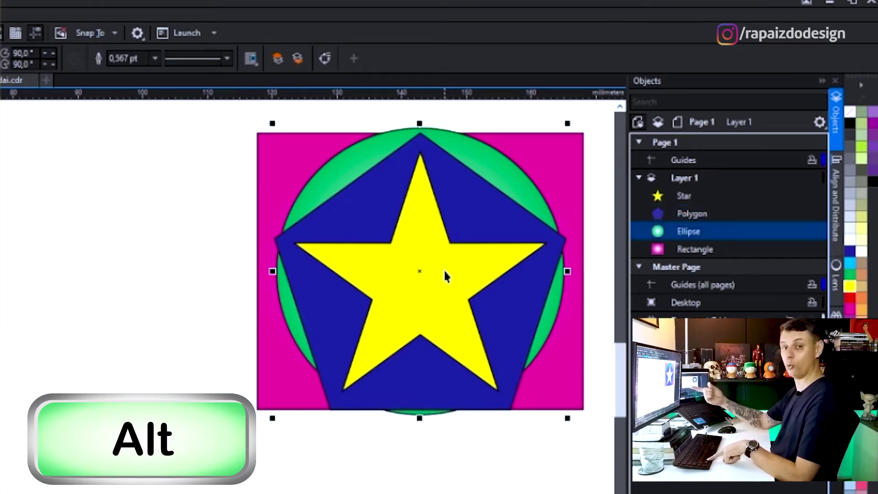
left_click(445, 275, "alt")
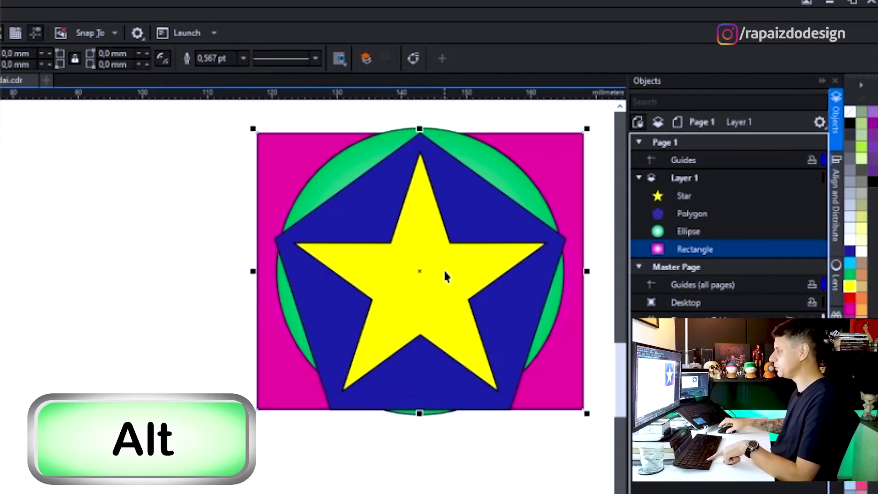
left_click(445, 272, "alt")
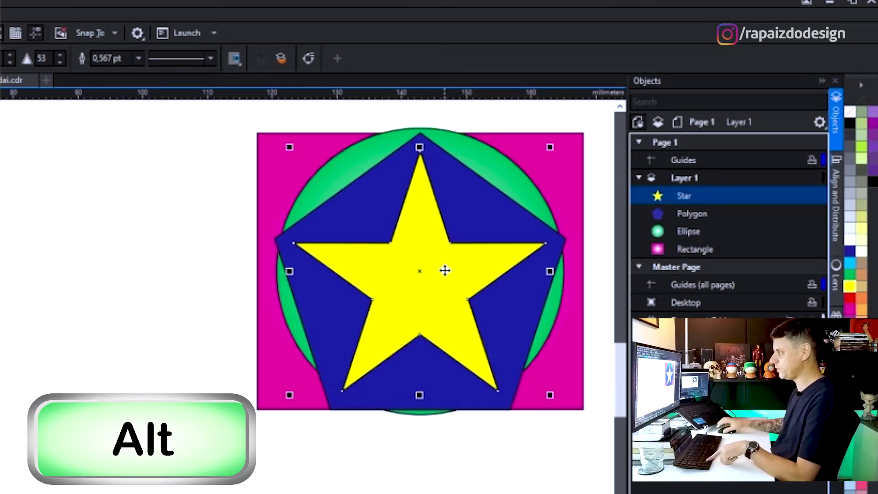
left_click(445, 271, "alt")
left_click(445, 271, "alt")
left_click(445, 270, "alt")
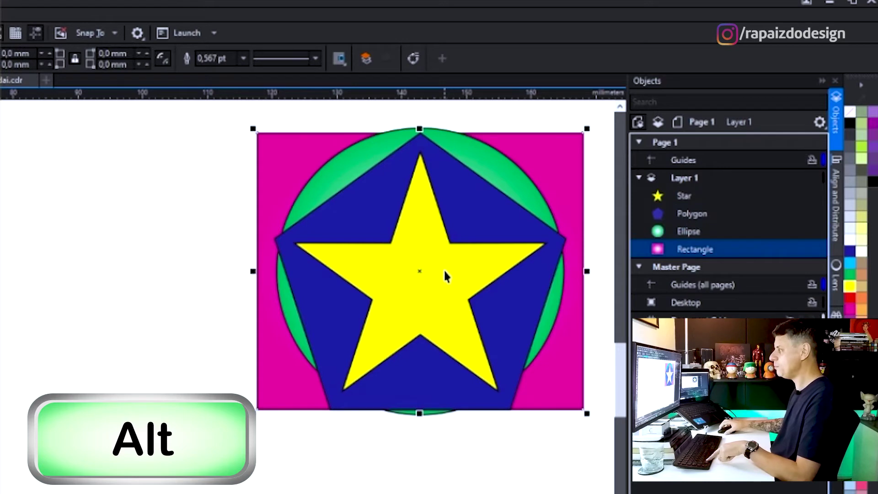
left_click(445, 271, "alt")
left_click(445, 270, "alt")
left_click(445, 271, "alt")
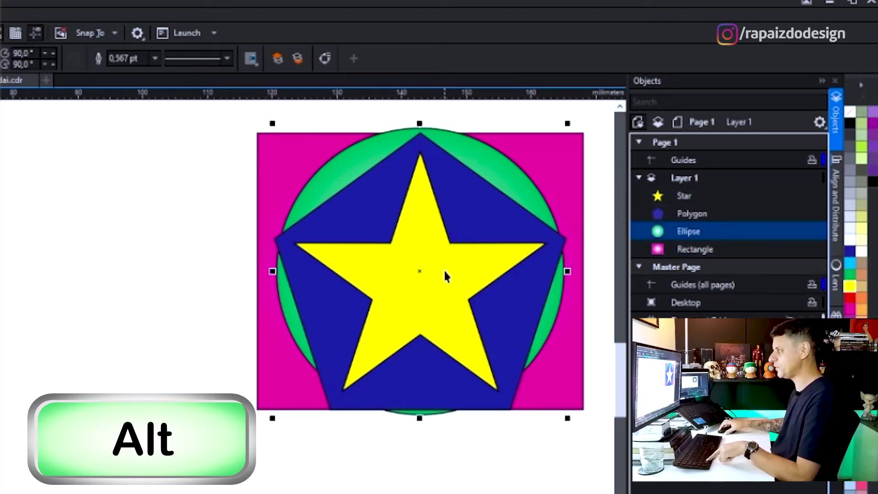
left_click(445, 271, "alt")
left_click(445, 271, "alt")
left_click(445, 270, "alt")
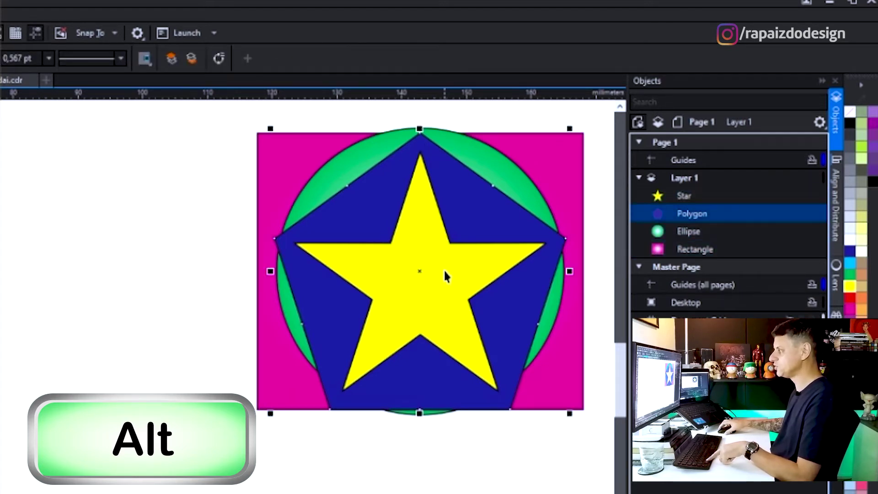
left_click(445, 271, "alt")
left_click(445, 270, "alt")
left_click(445, 271, "alt")
left_click(445, 271, "alt")
left_click(445, 271, "alt")
left_click(445, 270, "alt")
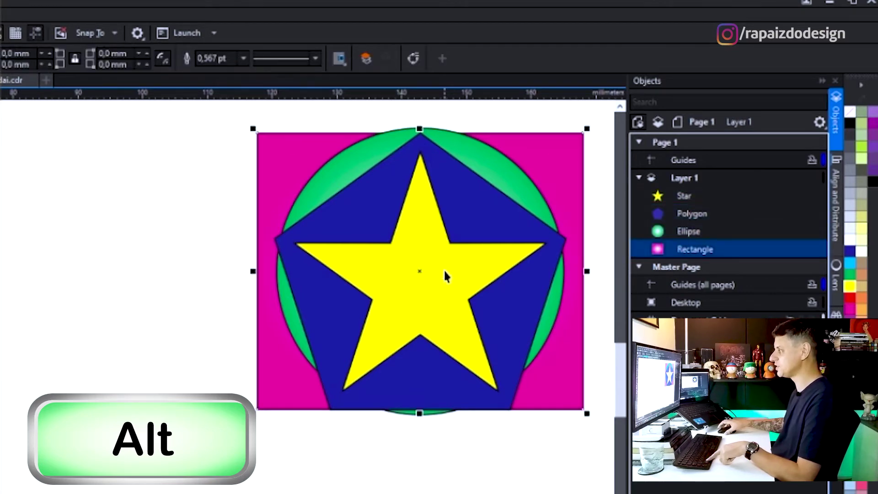
left_click(445, 271, "alt")
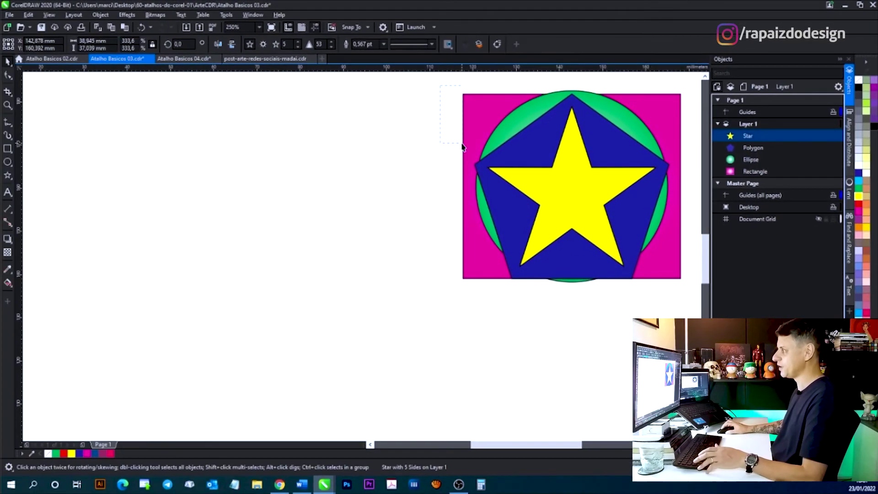
- Clear the selection and select the polygon, the ellipse and the rectangle one after another from the object list
left_click_drag(462, 146, 686, 289)
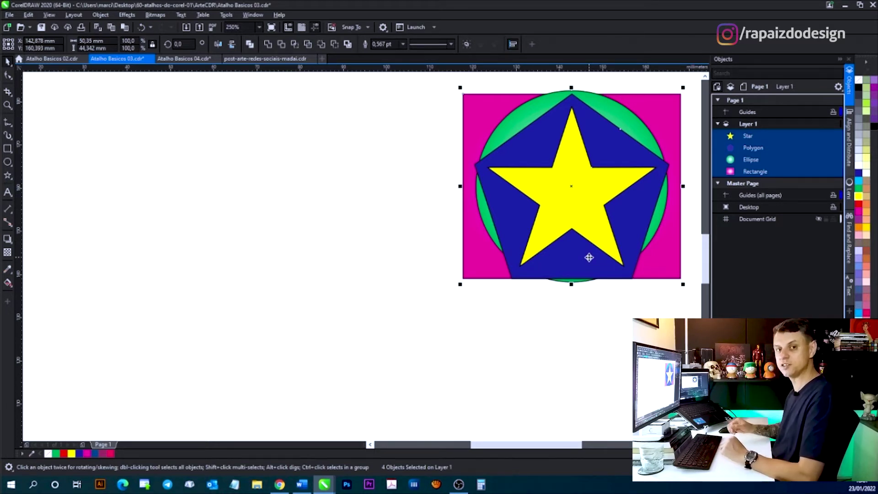
left_click(391, 185)
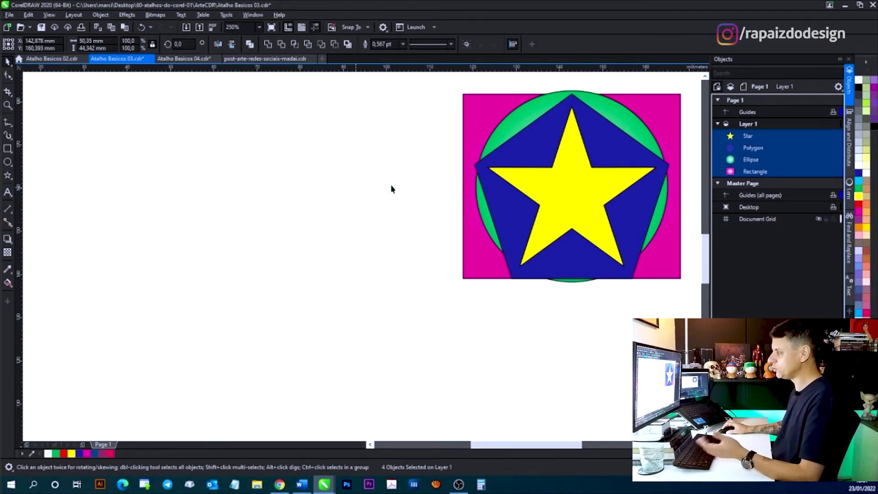
left_click(768, 152)
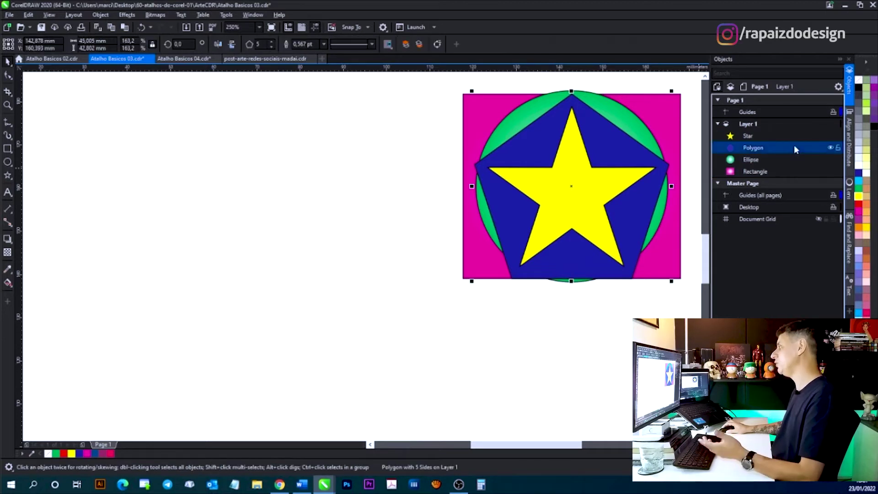
left_click(770, 161)
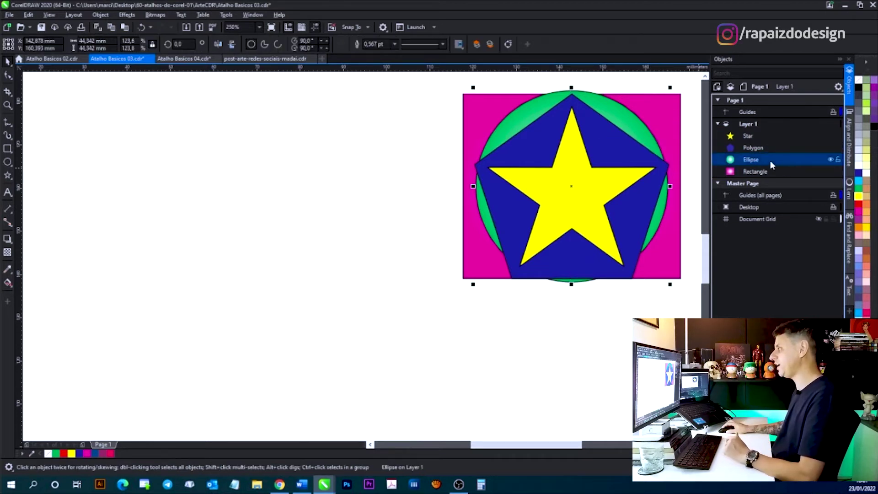
left_click(745, 173)
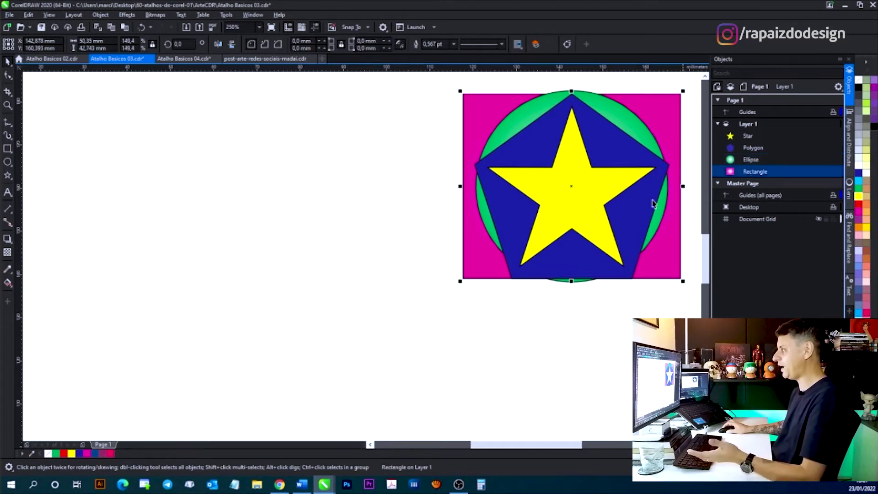
- Move all four shapes back to the middle of the drawing area and group them
left_click_drag(690, 85, 422, 288)
left_click_drag(567, 192, 372, 250)
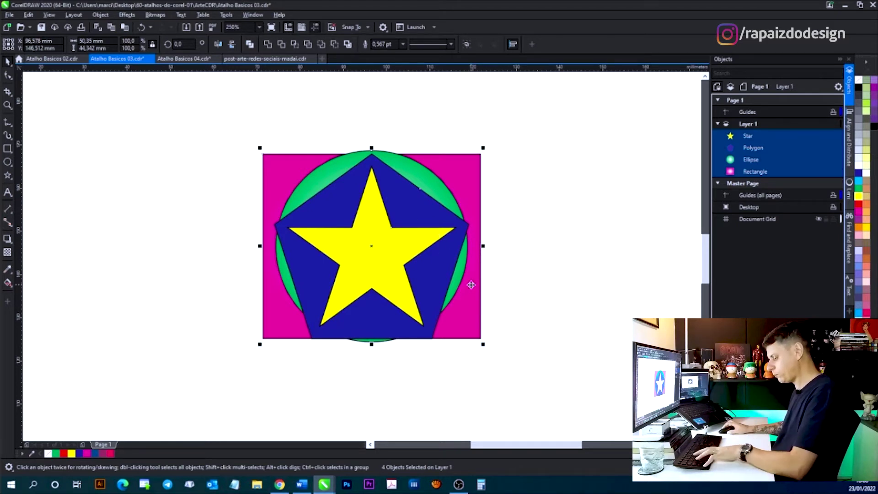
key("ctrl+g")
- Enlarge the group from its center to about 67.1 × 59.1 mm and move it to the left of the page
left_click_drag(485, 148, 531, 115)
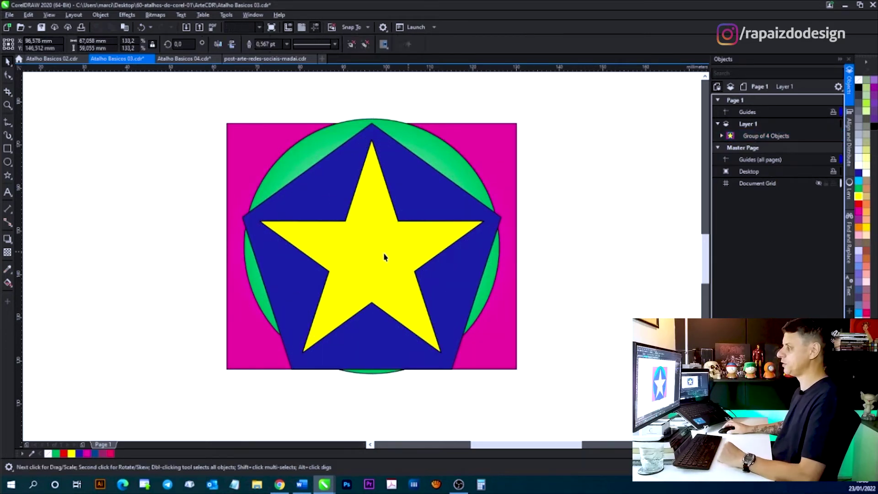
left_click_drag(237, 282, 405, 270)
left_click_drag(566, 273, 480, 268)
left_click_drag(465, 281, 264, 284)
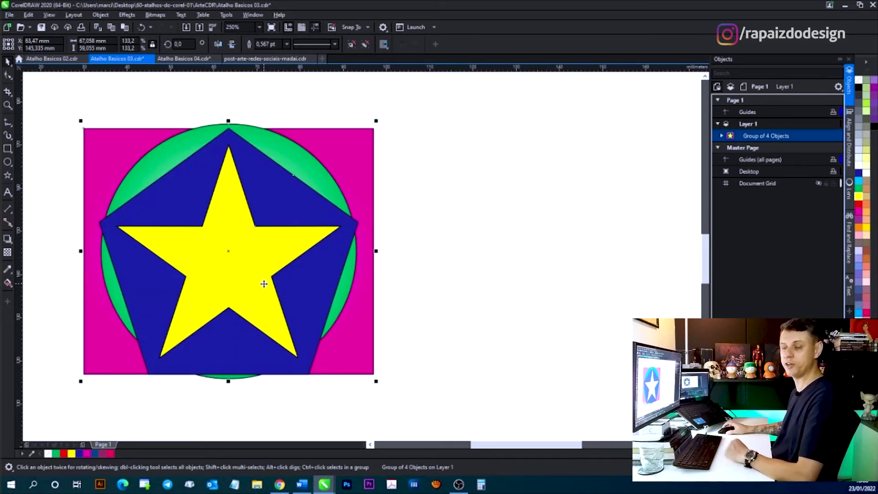
- Copy and paste the group, place the copy beside the original, and delete that copy
key("ctrl+c")
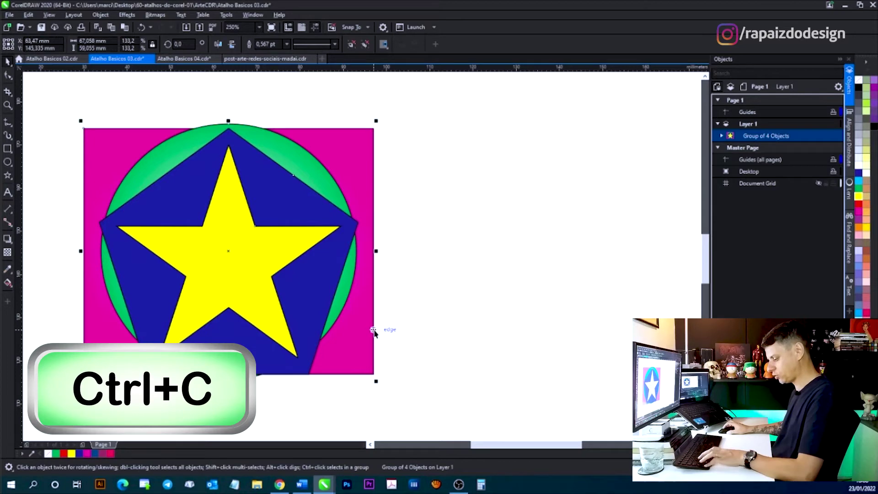
key("ctrl+v")
left_click_drag(259, 269, 554, 262)
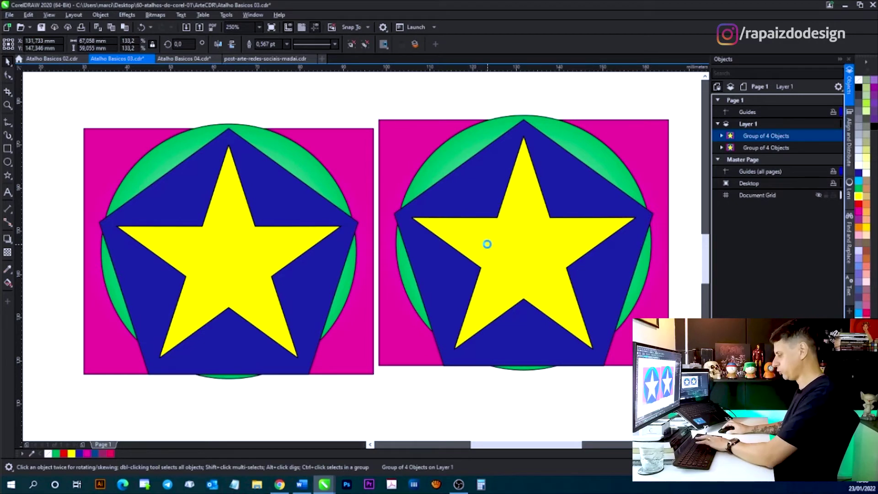
key("Delete")
left_click(321, 258)
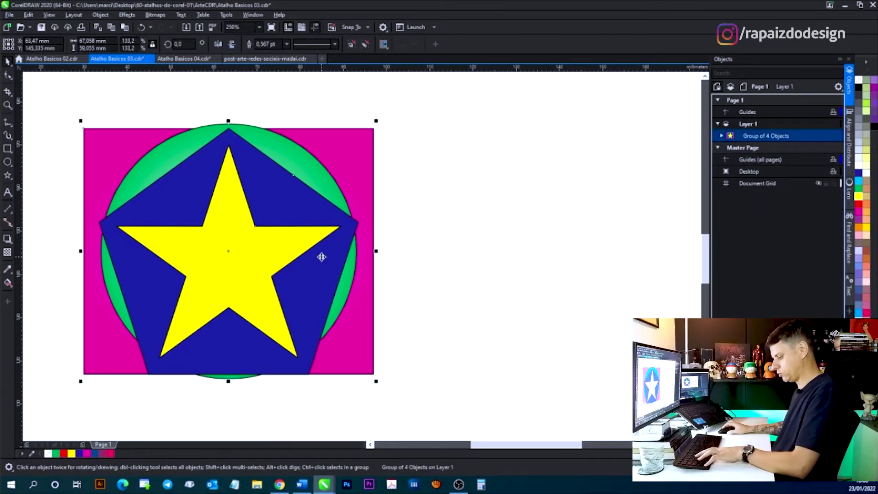
- Duplicate the group directly, move the duplicate to the right, and undo both the move and the duplication
key("ctrl+d")
left_click_drag(320, 254, 575, 240)
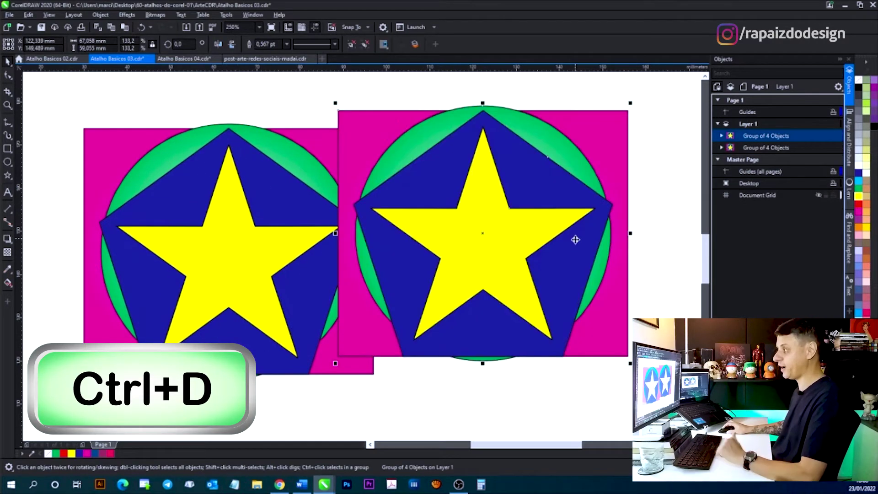
key("ctrl+z")
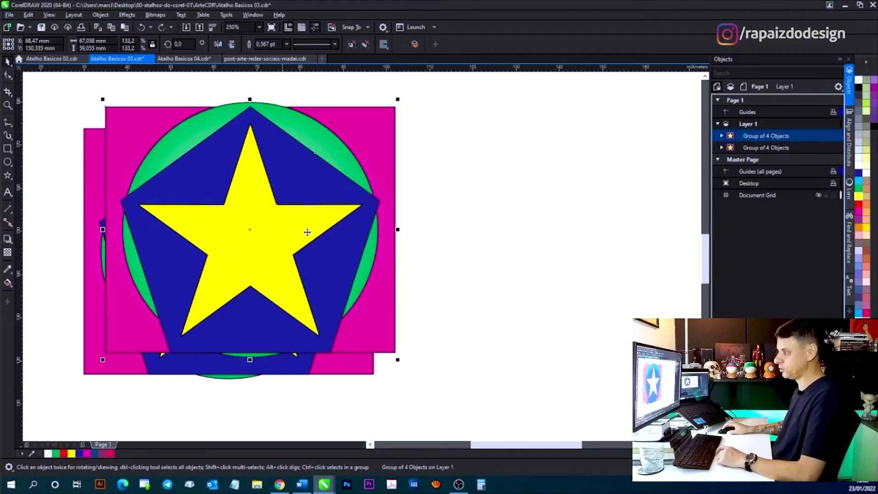
key("ctrl+z")
- Drop a copy of the group to its right while moving it, and undo the copying
left_click_drag(334, 243, 487, 272)
key("space")
key("space")
key("ctrl+z")
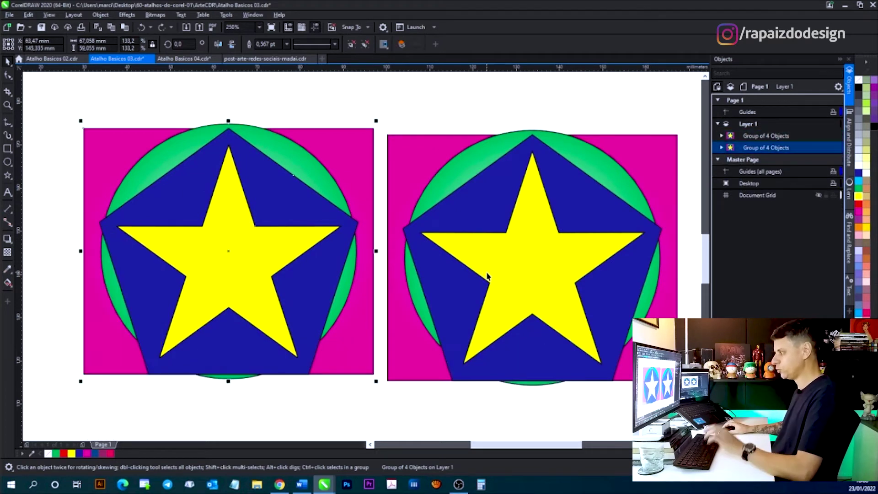
key("ctrl+z")
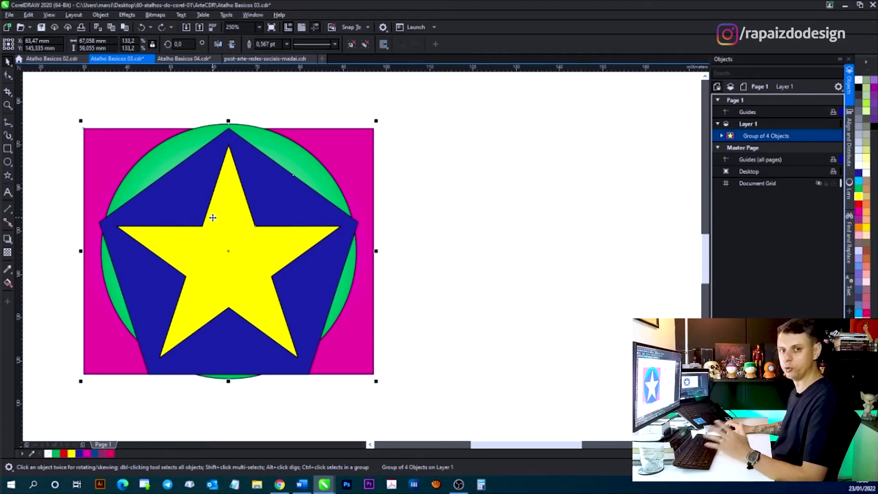
- Select only the star inside the group, copy and paste it, and place the copy to the right of the group
left_click(247, 247, "ctrl")
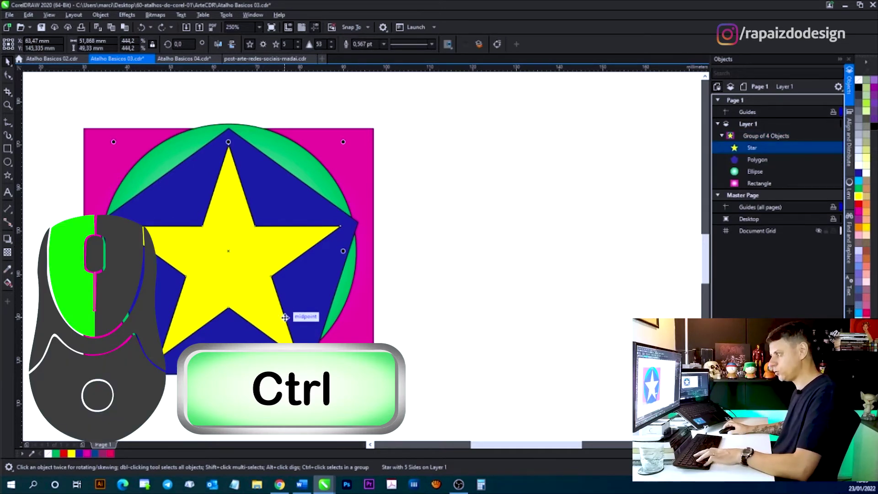
key("ctrl+c")
key("ctrl+v")
left_click_drag(233, 257, 524, 207)
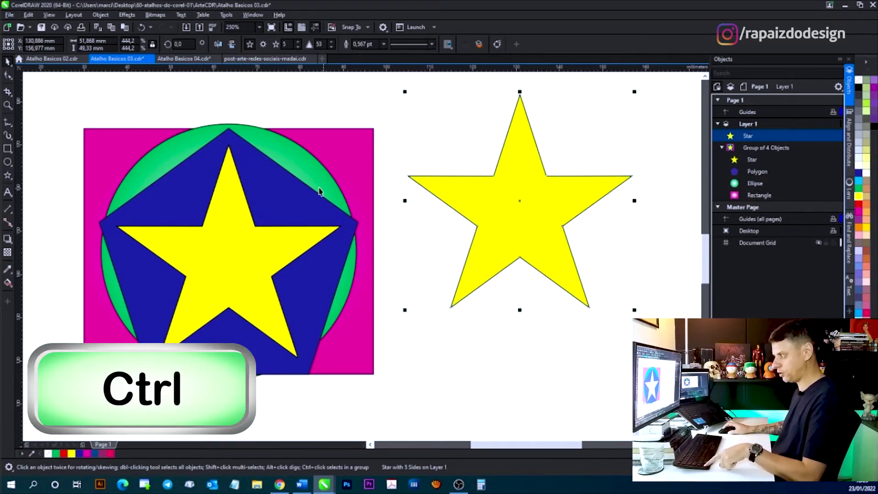
- Select only the pentagon inside the group and place a copy of it to the right, overlapping the lower part of the separate star
left_click(280, 187, "ctrl")
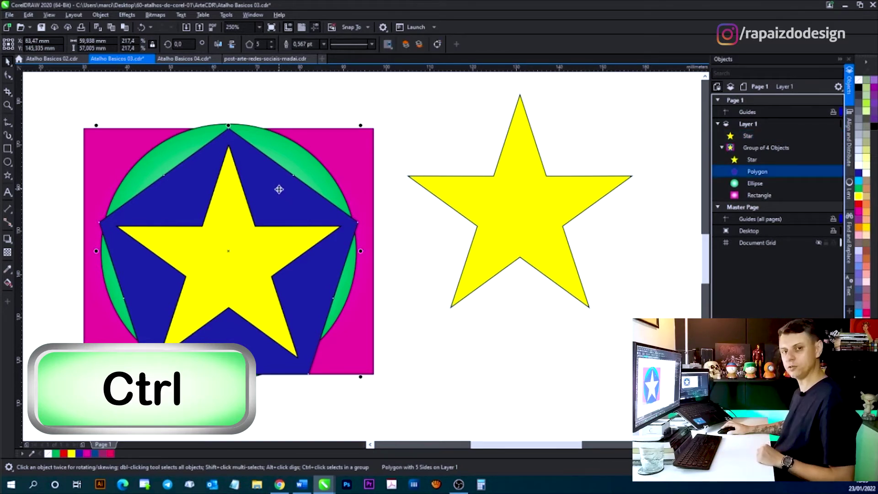
key("shift+Page_Up")
left_click_drag(259, 232, 540, 285)
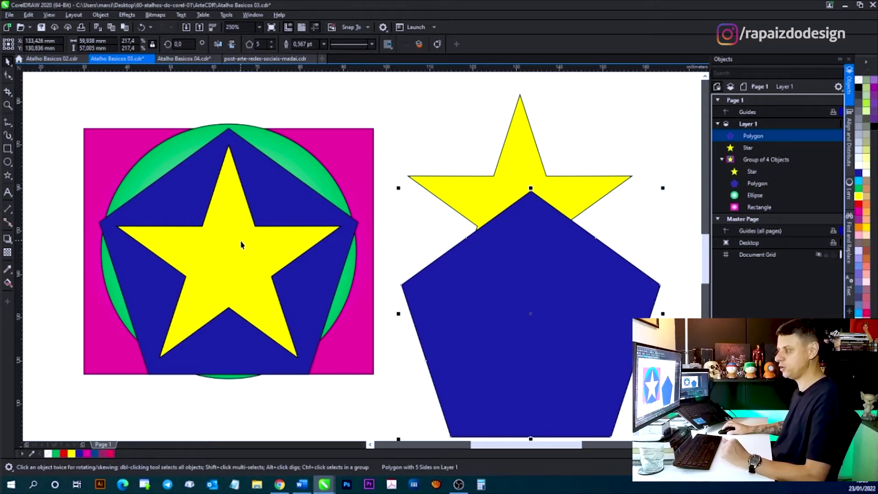
- Select only the ellipse hidden behind the star inside the group and place a front copy of it to the right, overlapping the separate pentagon
left_click(240, 267, "ctrl+alt")
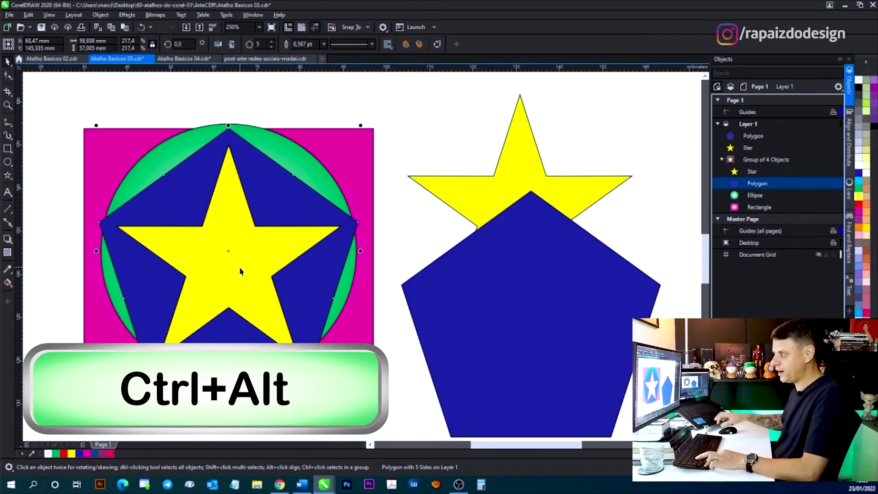
left_click(239, 271, "ctrl+alt")
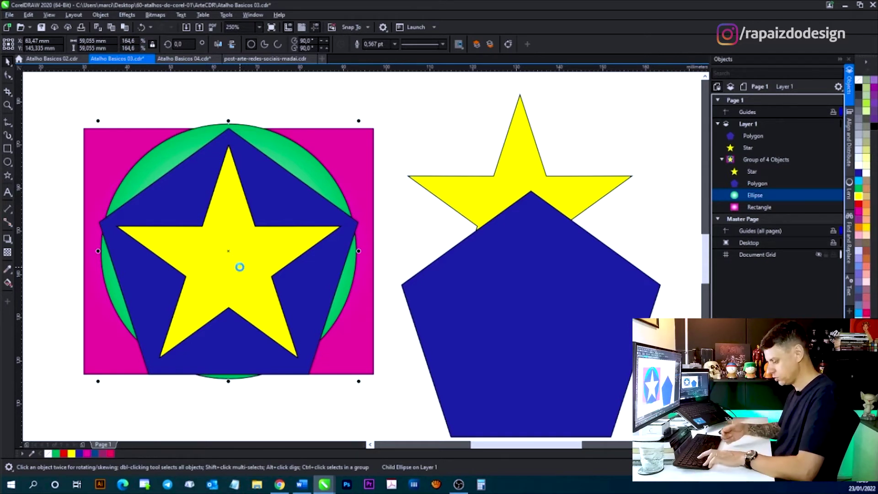
key("ctrl+Home")
left_click_drag(241, 267, 506, 222)
left_click_drag(417, 199, 586, 236)
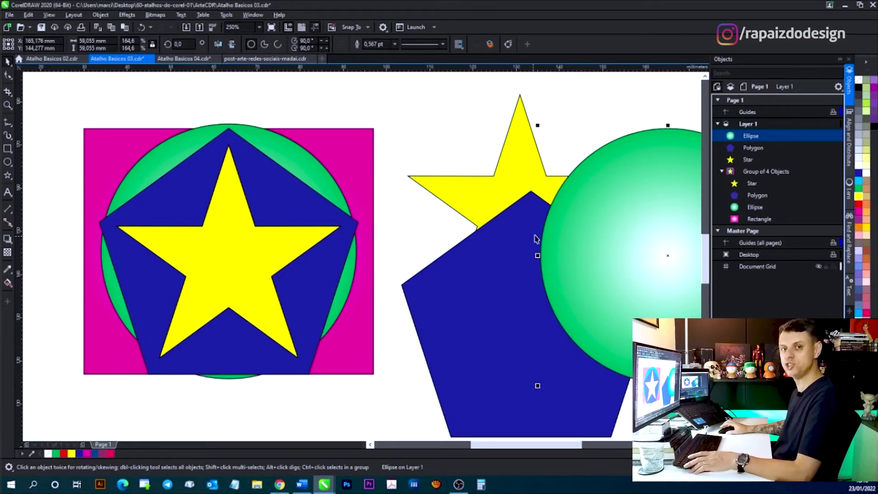
left_click(392, 110)
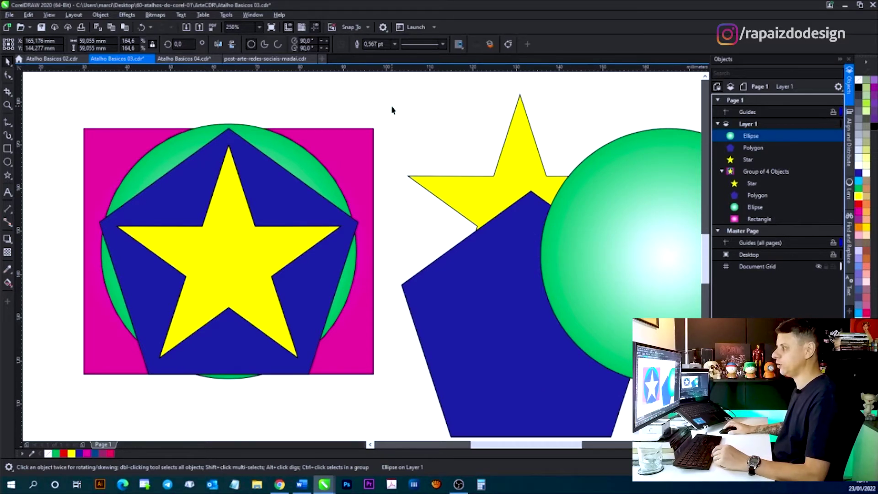
- Switch to the post-arte-redes-sociais-madai.cdr document and add a blank fourth page after page 3
key("ctrl+Tab")
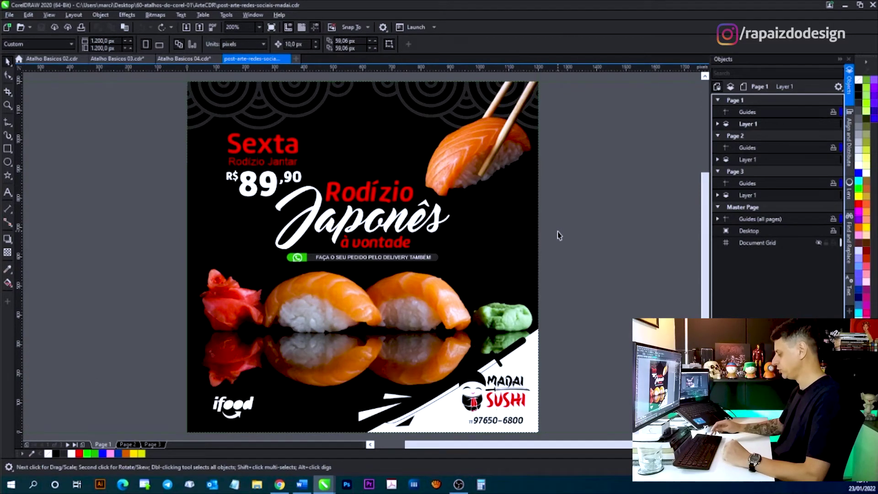
key("Page_Down")
key("Page_Down")
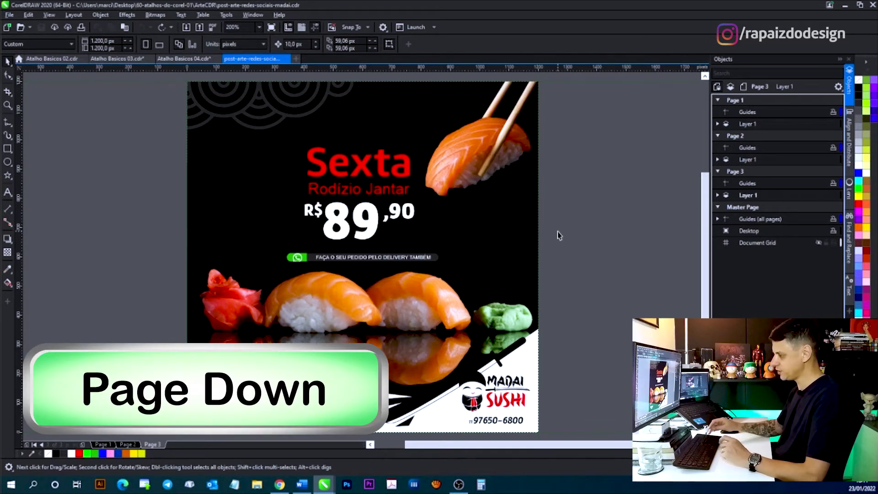
key("Page_Down")
key("Return")
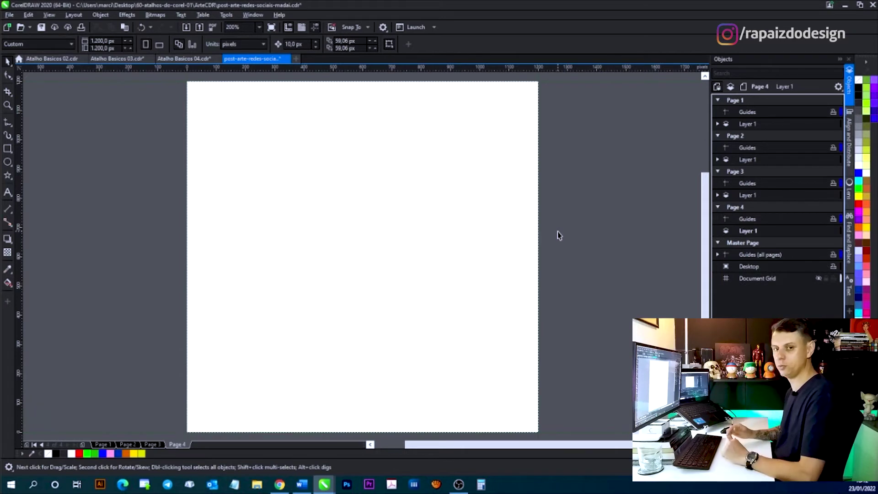
- Import the photo 20211204_133913 from the Imgs folder and place it on page 4
key("ctrl+i")
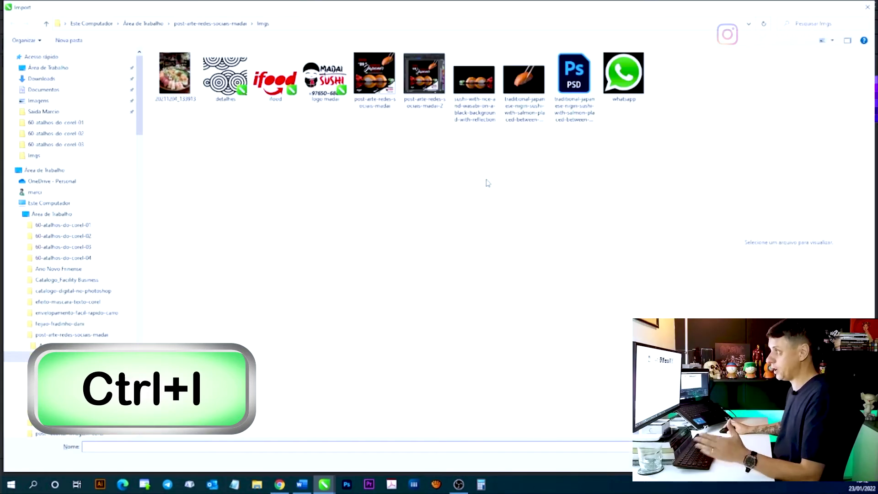
double_click(178, 85)
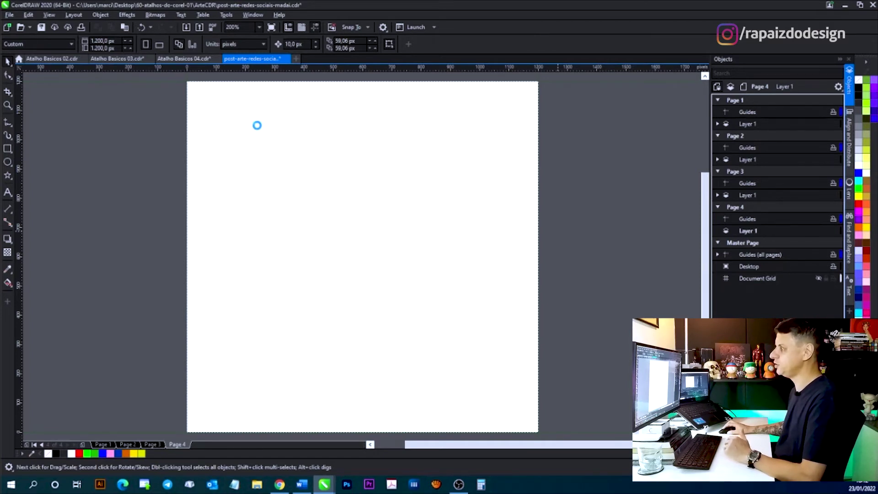
left_click(255, 120)
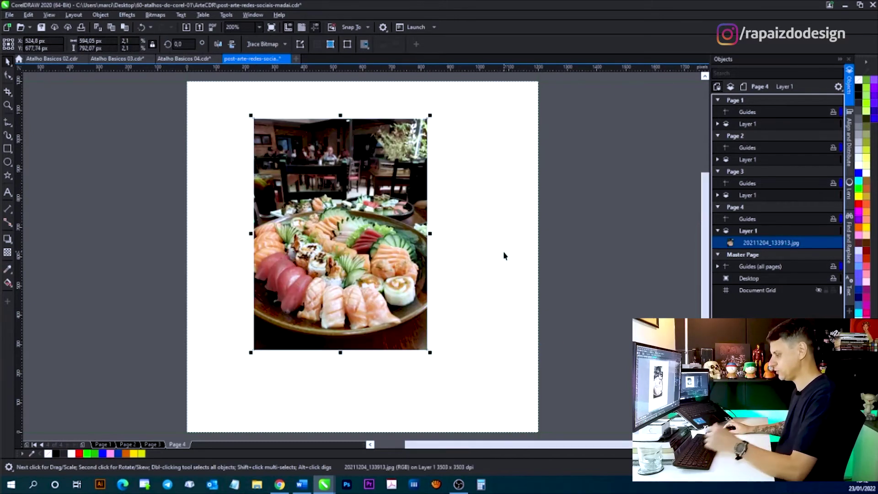
- Move the photo to the page's lower-left corner and enlarge it proportionally to the full page width, 1200 by 1600 px
key("F3")
left_click_drag(439, 266, 406, 314)
left_click_drag(434, 223, 526, 96)
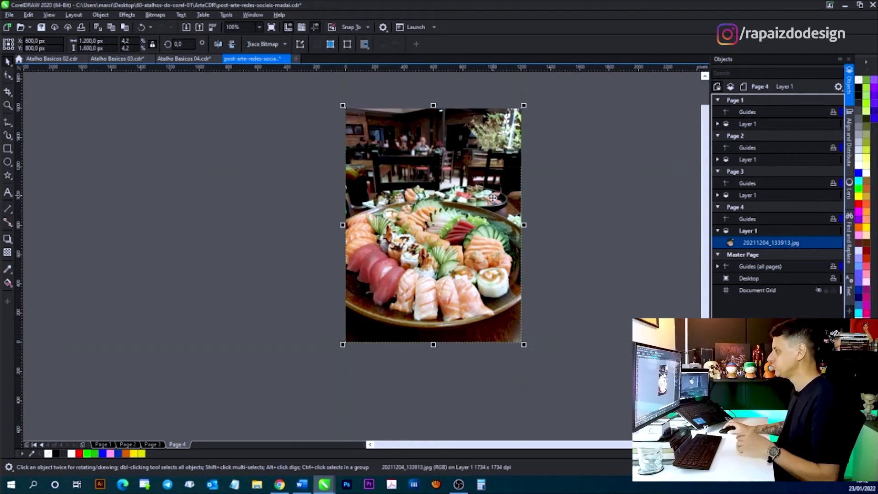
- Crop the photo's top by 400 px down to the page edge with the Shape tool, and deselect it
key("F10")
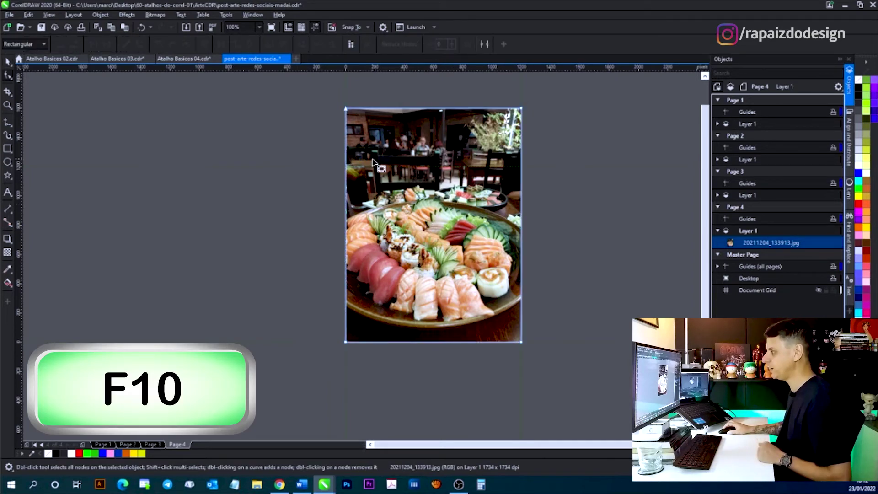
key("shift+F2")
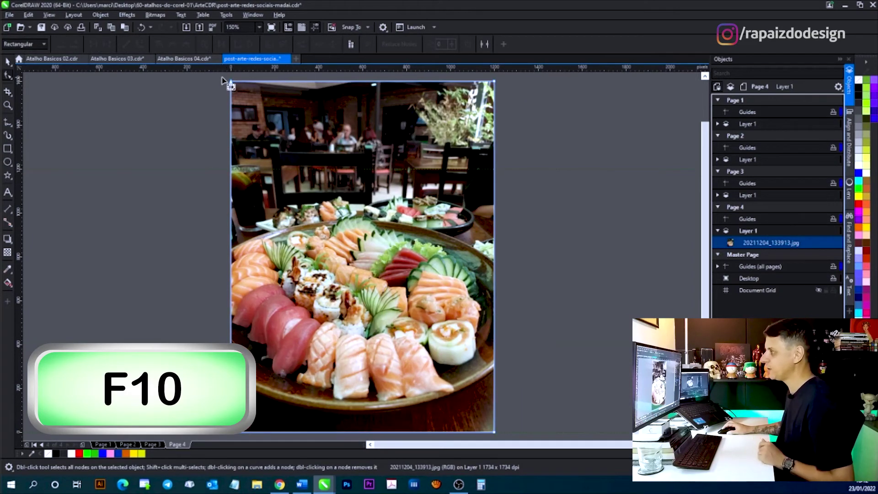
left_click_drag(223, 80, 495, 170)
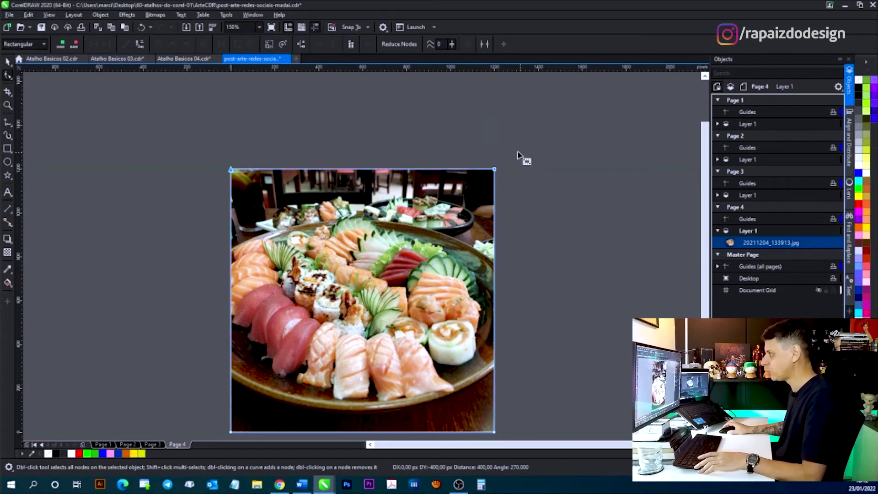
key("space")
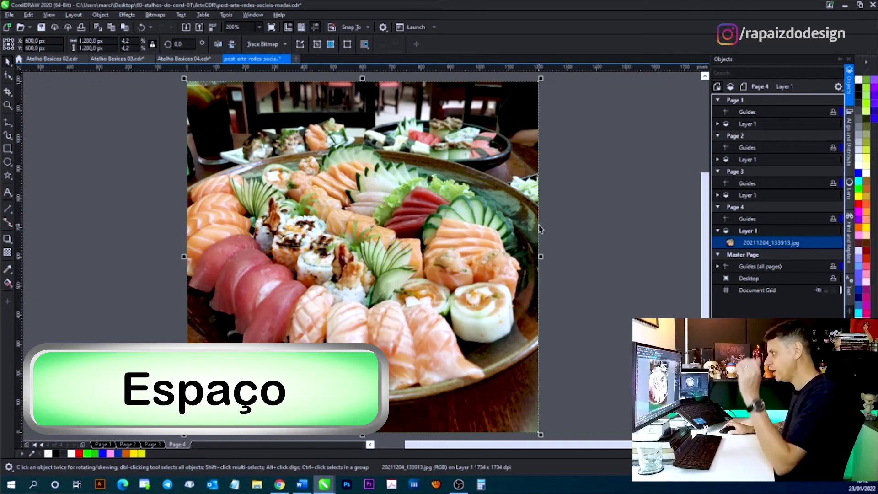
key("F4")
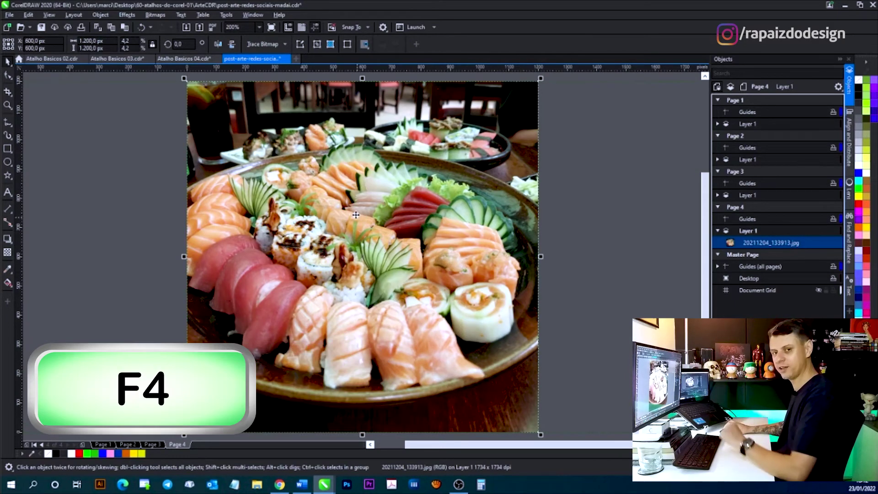
left_click(578, 272)
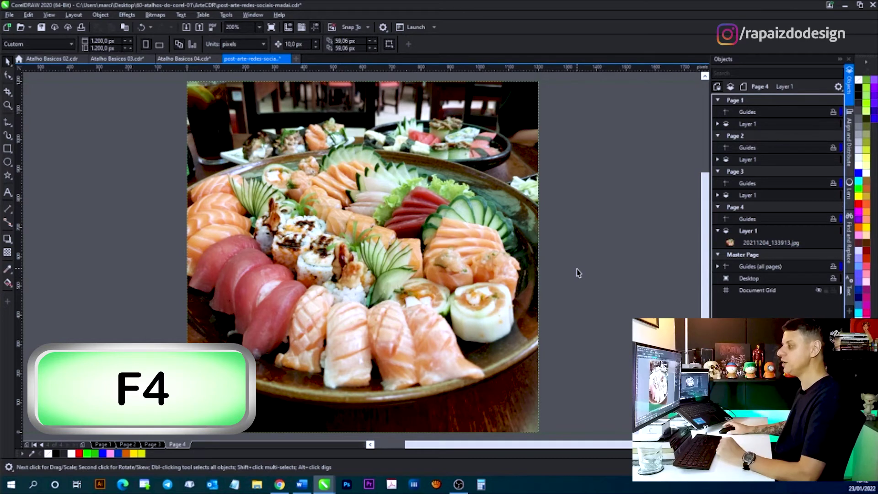
- Copy the sushi photo and paste a duplicate exactly over it, undoing a trial move of the duplicate
left_click(426, 232)
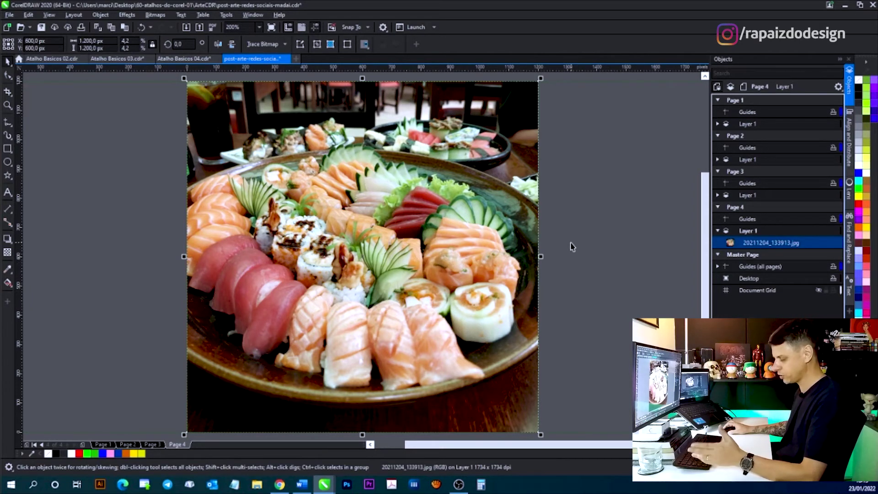
key("ctrl+c")
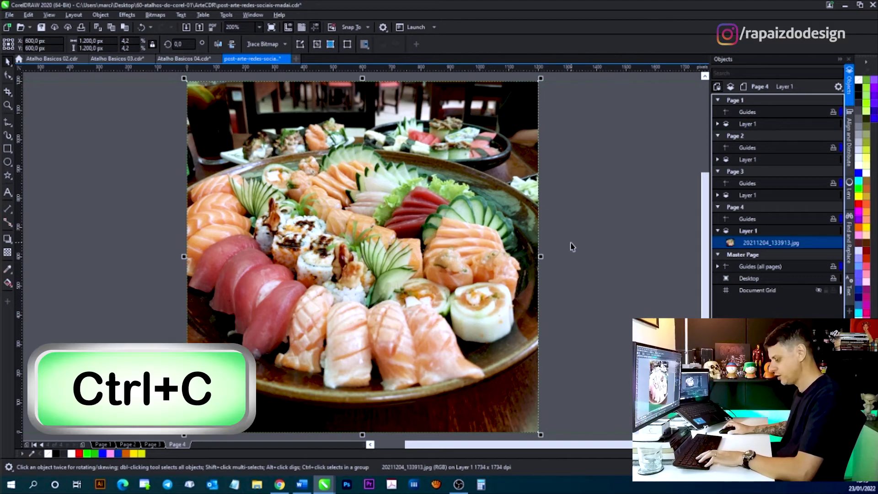
key("ctrl+v")
left_click_drag(569, 245, 642, 266)
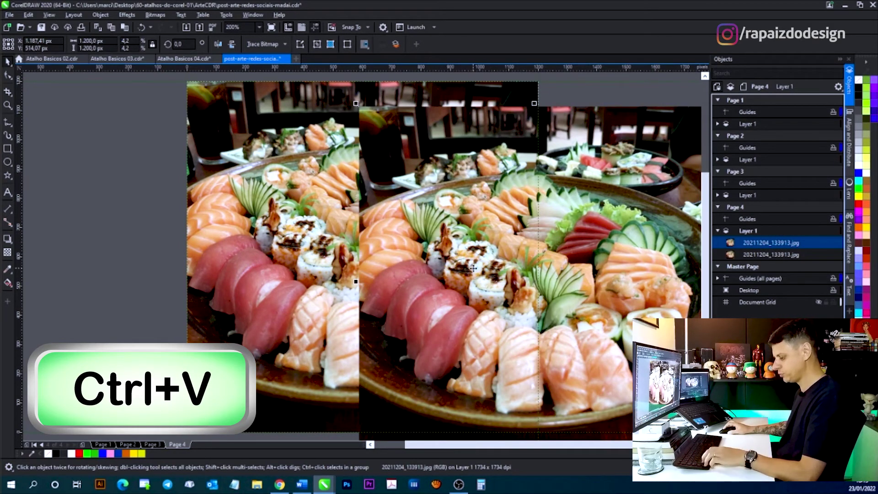
key("ctrl+z")
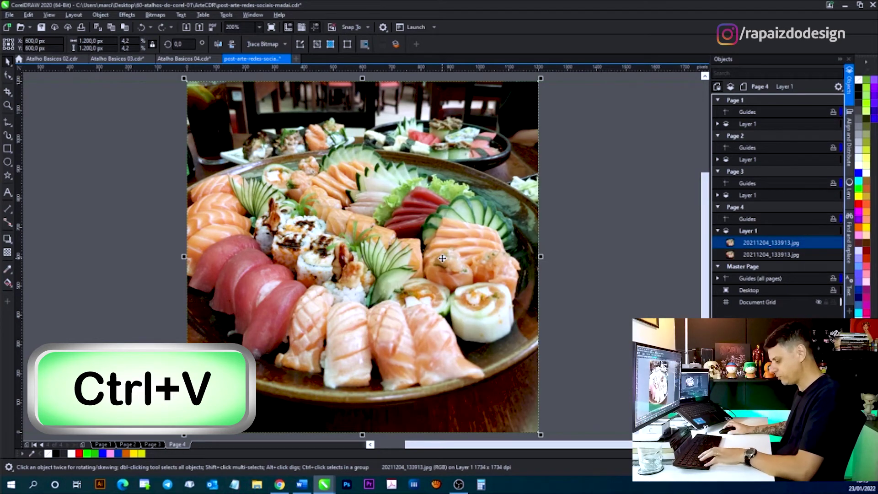
- Darken the duplicate photo with Brightness/Contrast/Intensity, using a negative brightness, contrast 4 and intensity -11
key("ctrl+b")
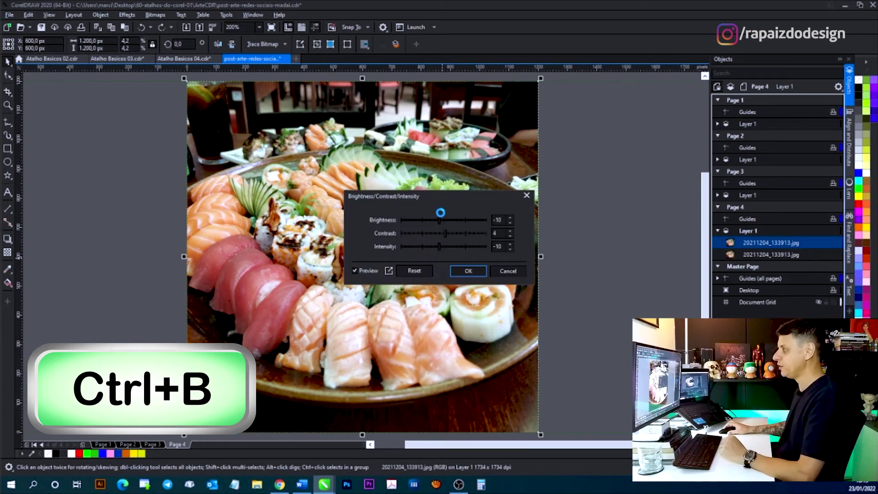
left_click_drag(441, 197, 365, 277)
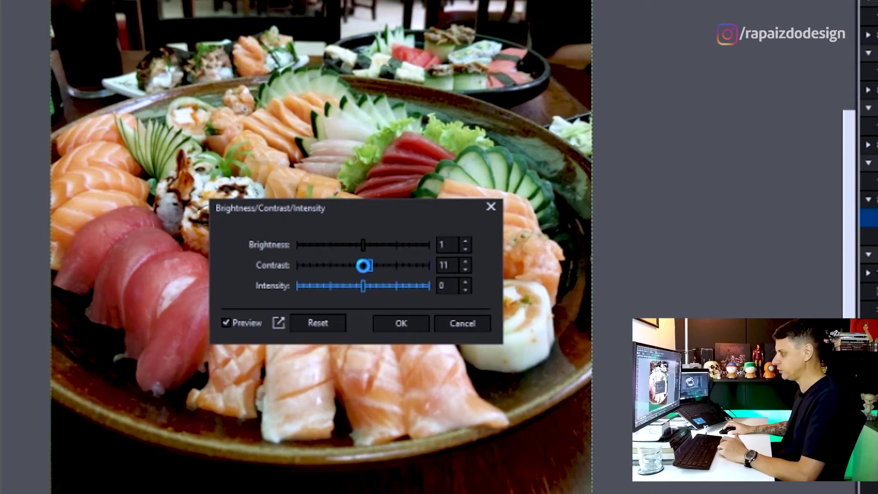
left_click(363, 262)
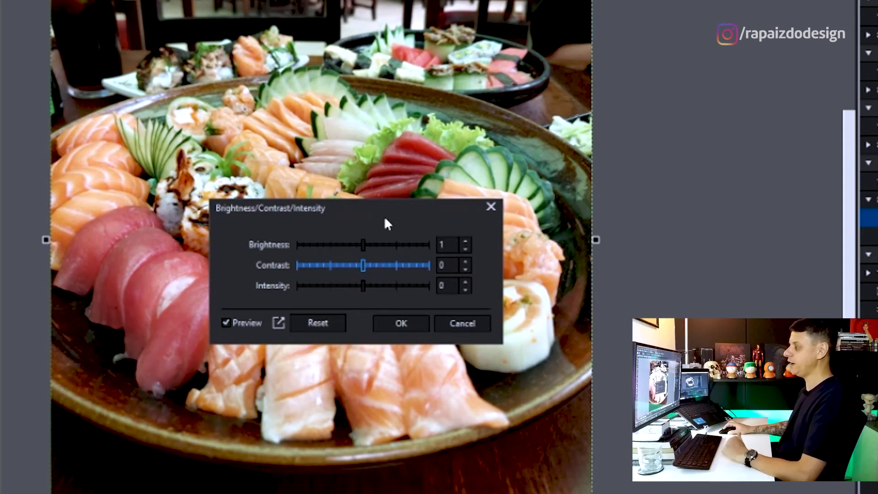
left_click_drag(373, 207, 364, 140)
left_click_drag(360, 172, 344, 173)
mouse_move(351, 216)
left_mouse_down()
mouse_move(340, 216)
mouse_move(347, 216)
left_mouse_up()
left_click(350, 196)
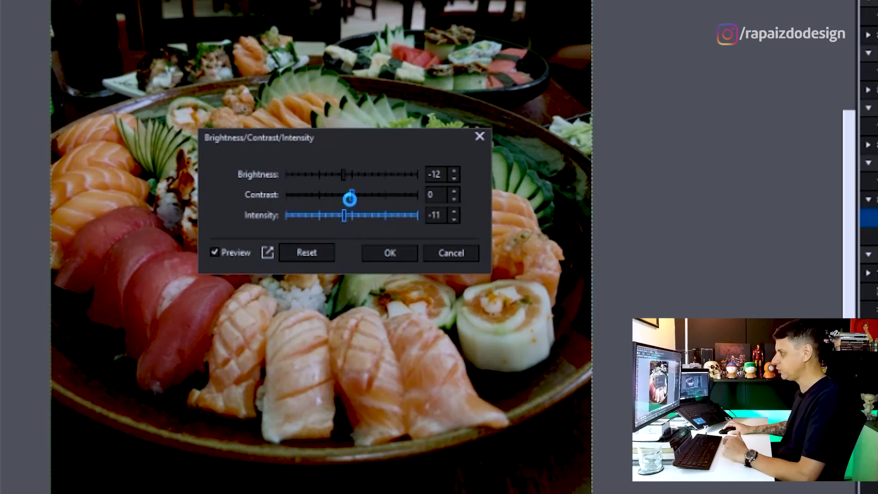
left_click_drag(355, 196, 356, 196)
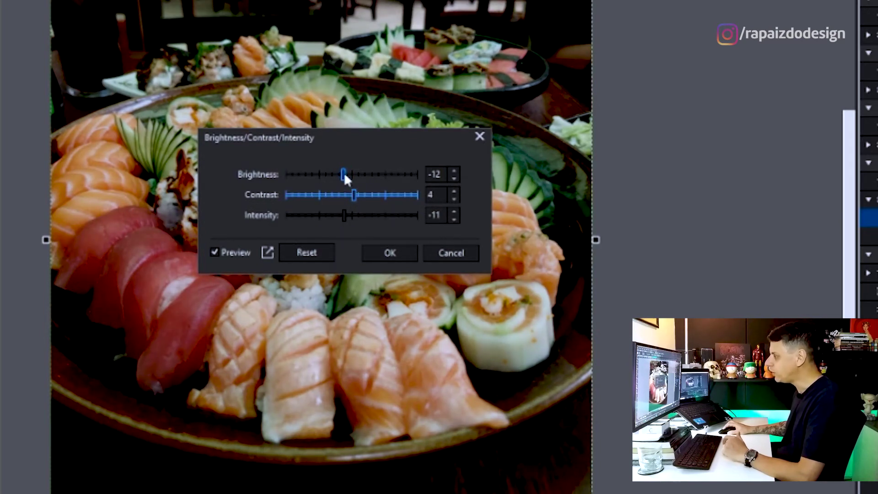
left_click_drag(345, 174, 347, 174)
left_click(401, 253)
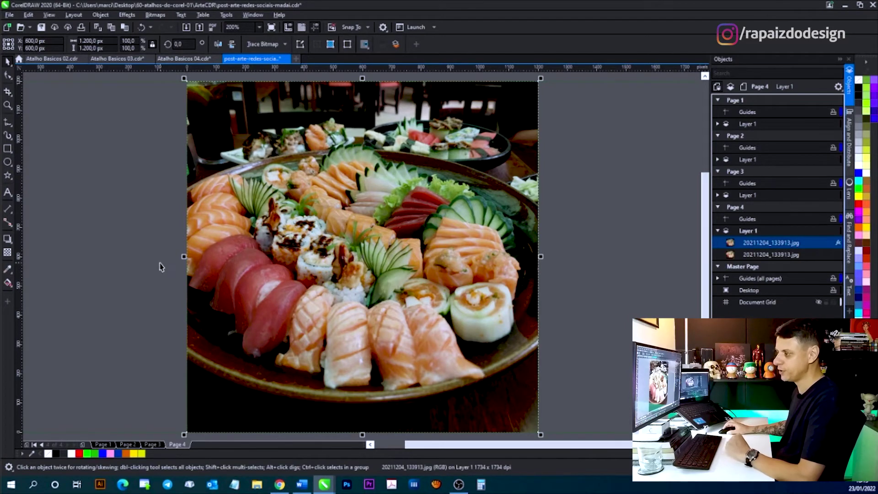
- Compare the darkened photo with the original beneath, and fade out its lower part with a near-vertical fountain transparency starting around the middle
left_click_drag(238, 286, 375, 286)
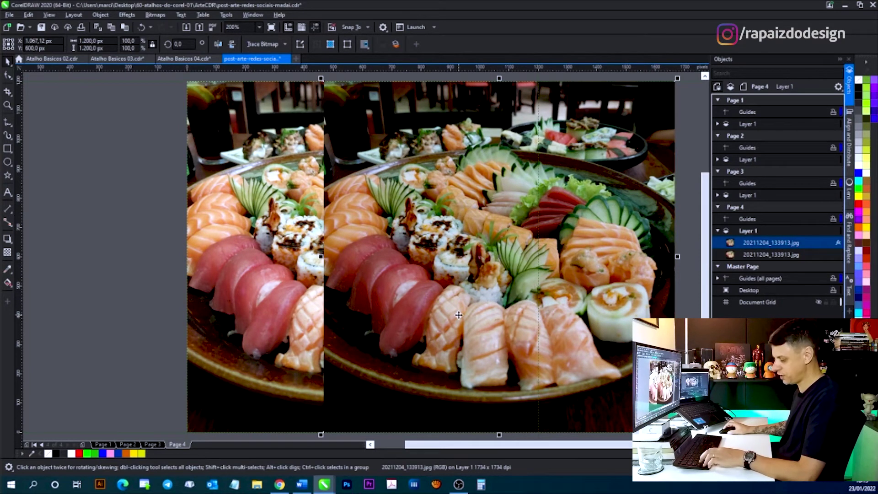
key("ctrl+z")
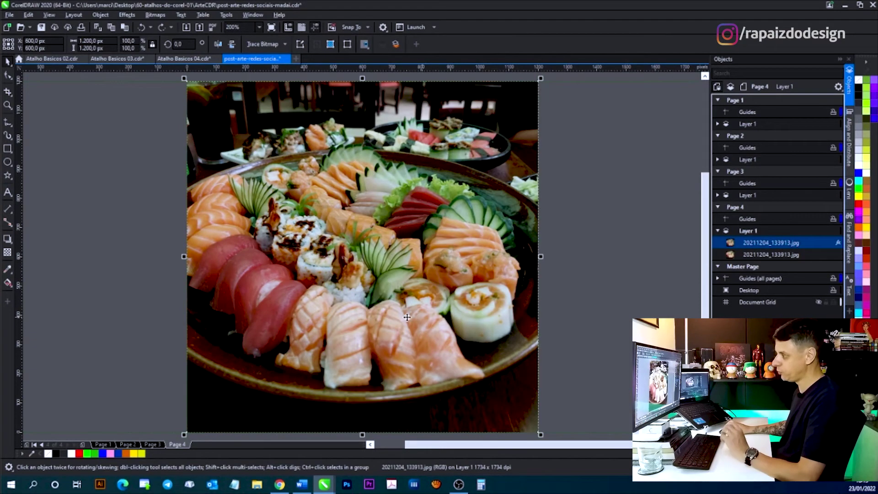
left_click(8, 253)
left_click_drag(408, 191, 410, 298)
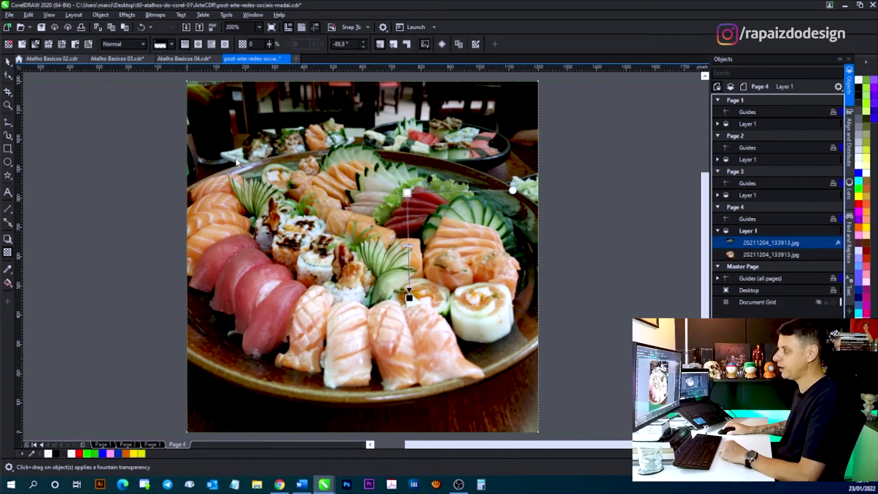
key("space")
- Copy the Rodízio Japonês title group and the WhatsApp delivery banner group from page 2 and paste both over the photo on page 4
left_click(153, 444)
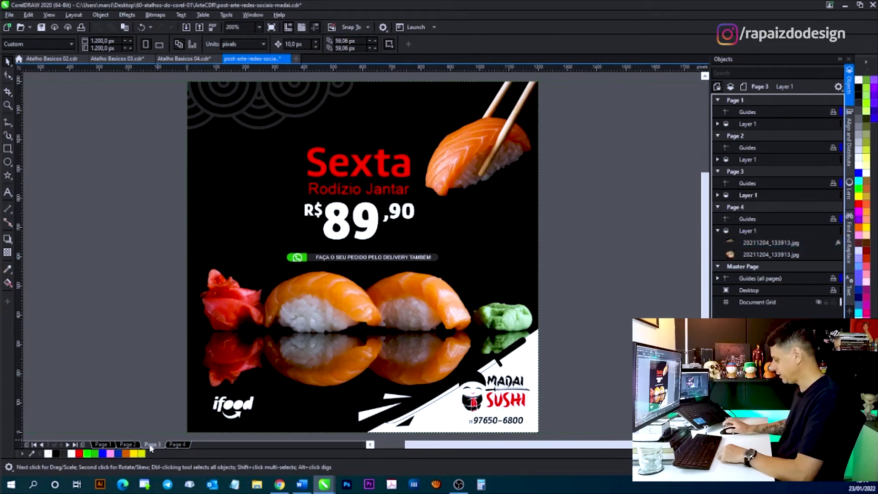
key("Page_Up")
key("Page_Up")
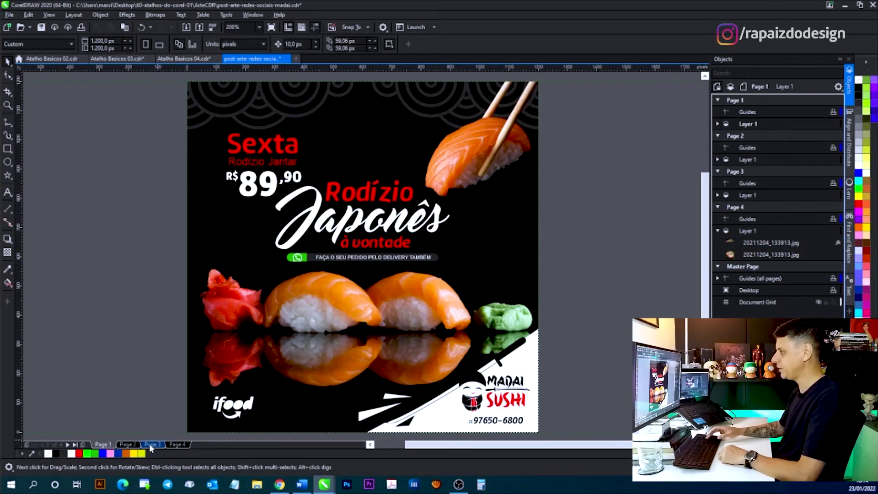
key("Page_Down")
left_click_drag(129, 128, 552, 270)
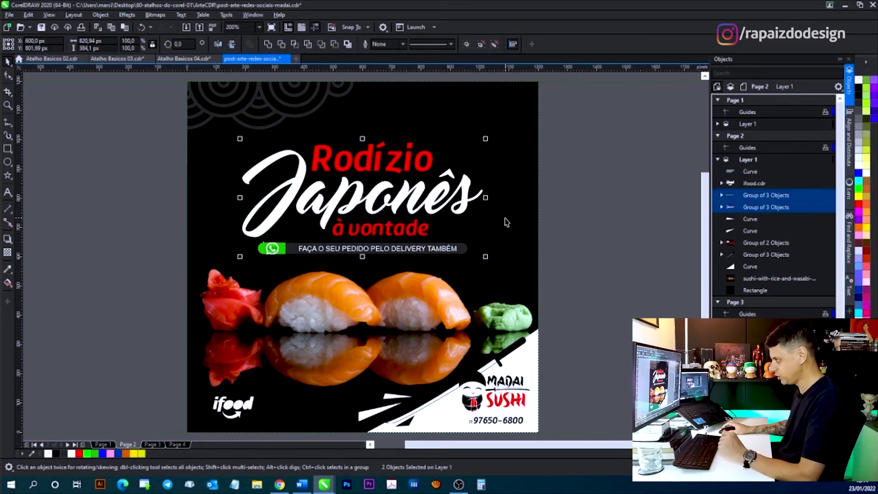
key("Page_Down")
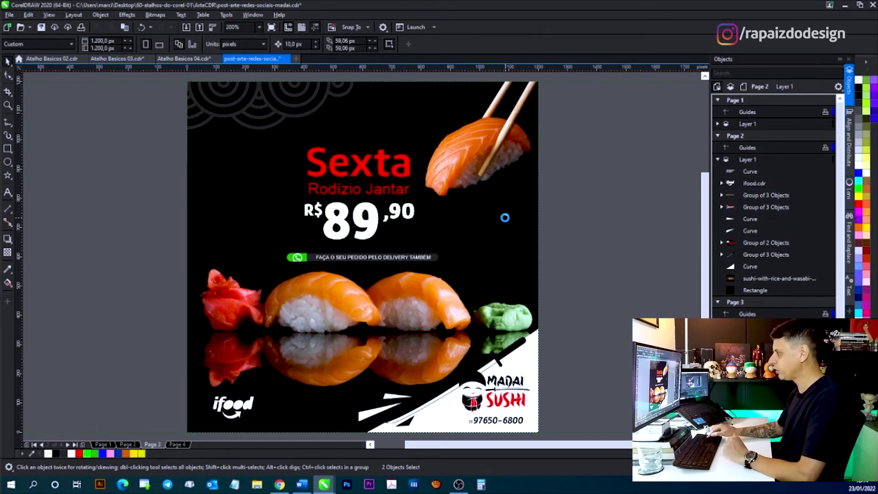
key("Page_Down")
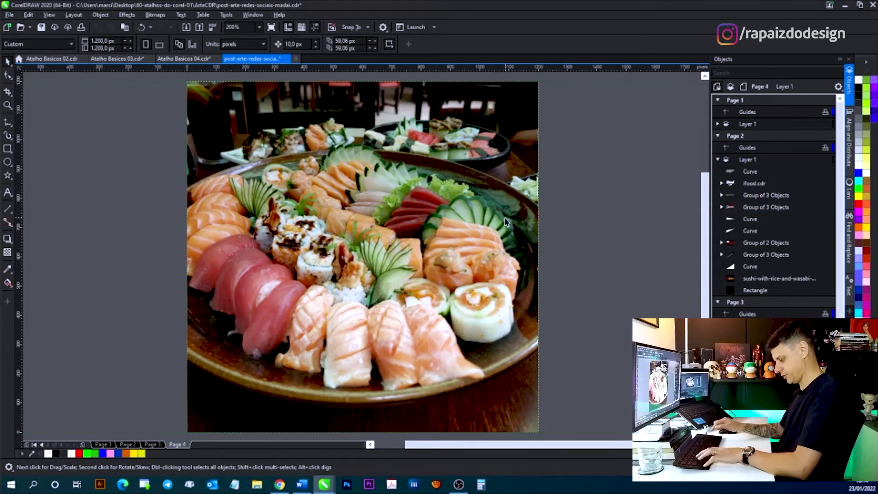
key("ctrl+v")
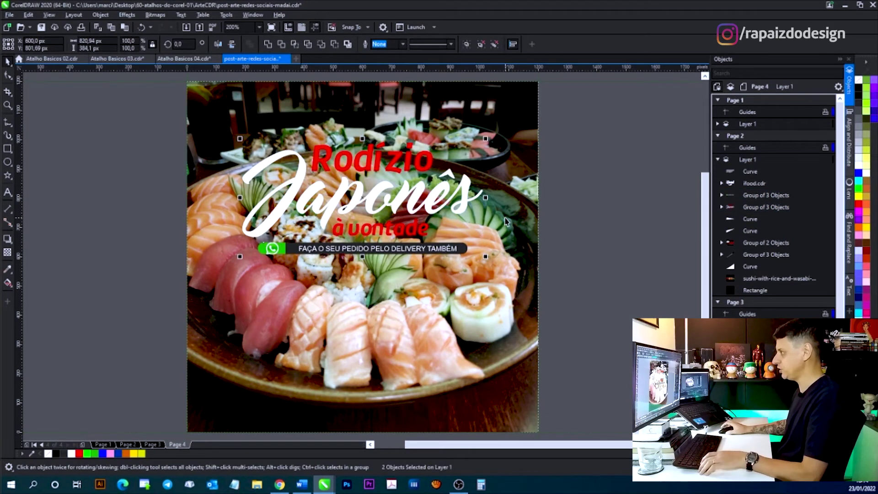
- Scale the pasted title and delivery banner down to about 667 px wide, and move them straight up over the photo's upper half
left_click_drag(485, 138, 479, 157)
left_click_drag(364, 199, 360, 170)
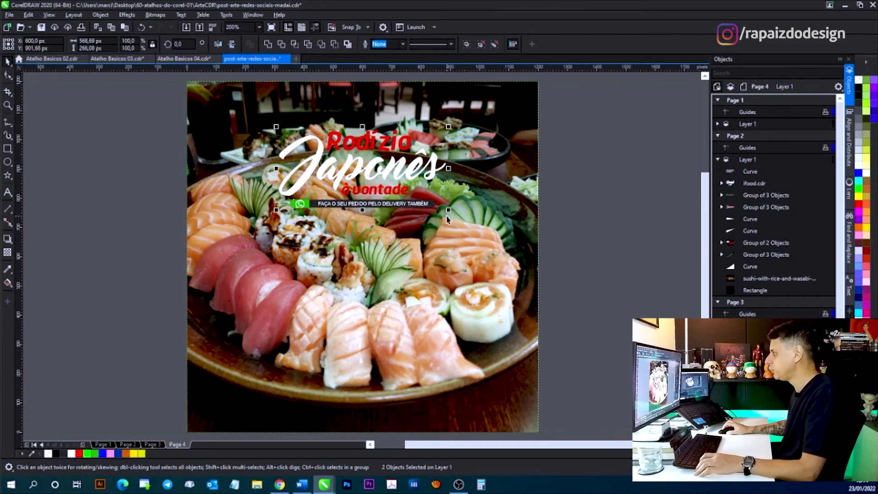
left_click_drag(447, 211, 463, 216)
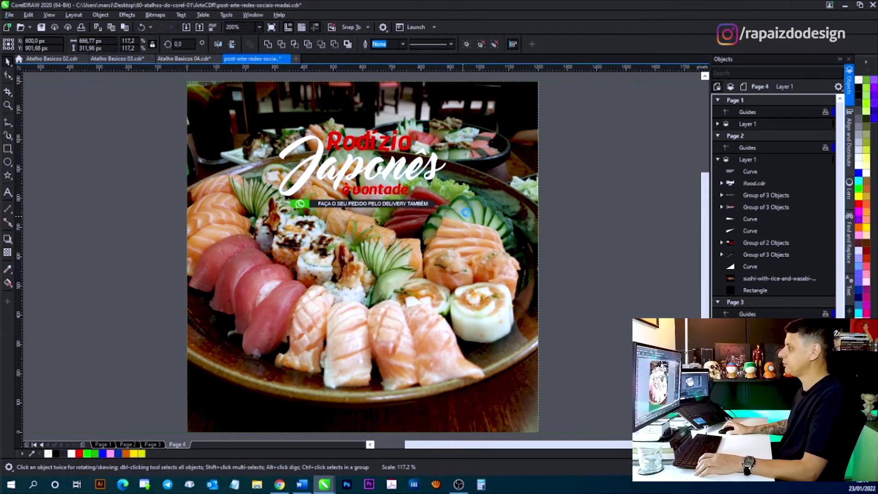
- Recolour the red words "Rodízio" and "à vontade" white inside the grouped title without ungrouping it
left_click(487, 131)
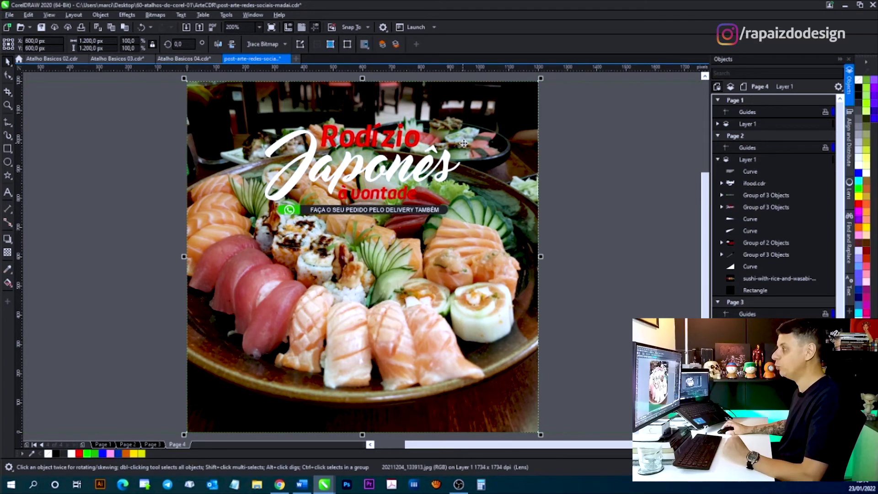
left_click(416, 143, "ctrl")
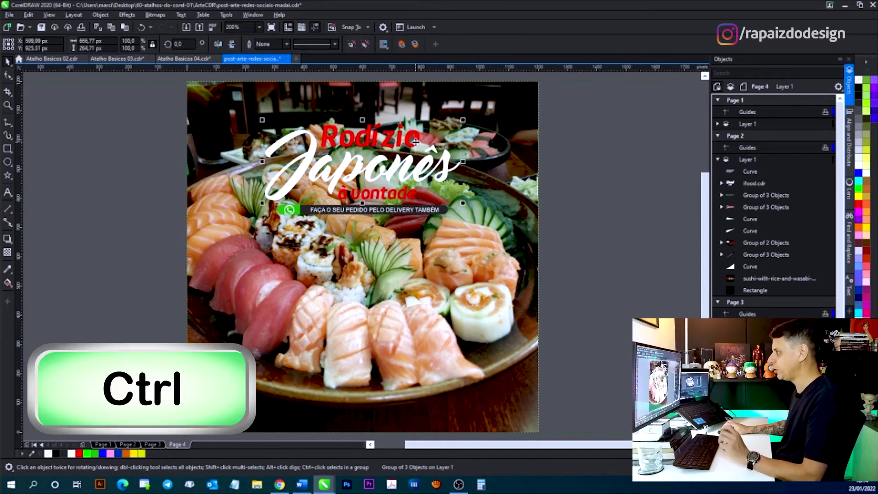
left_click(415, 142, "ctrl")
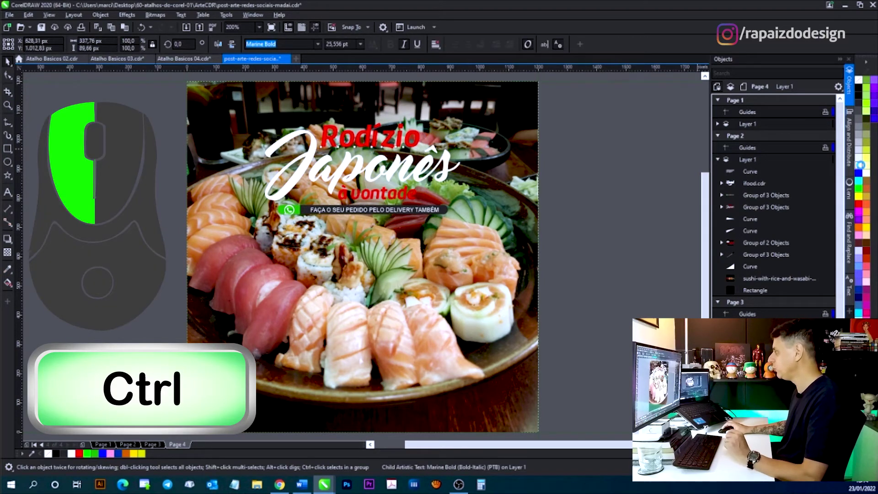
left_click(860, 165)
left_click(409, 196, "ctrl")
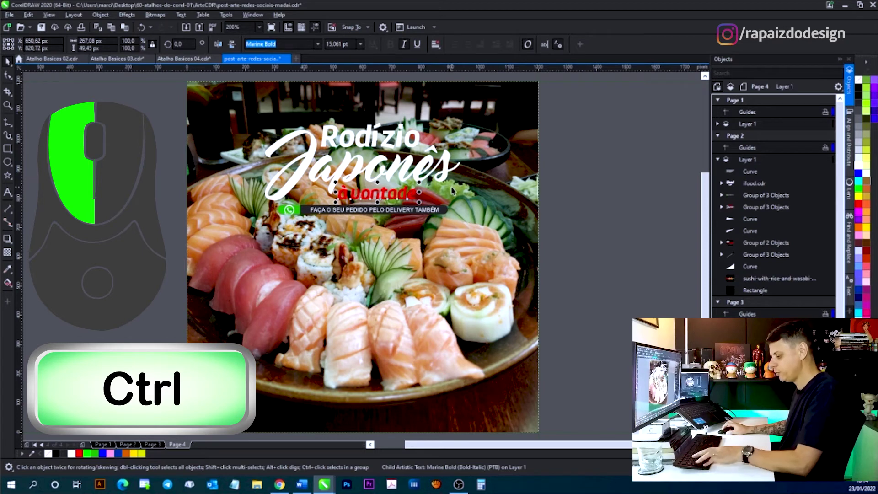
key("ctrl+r")
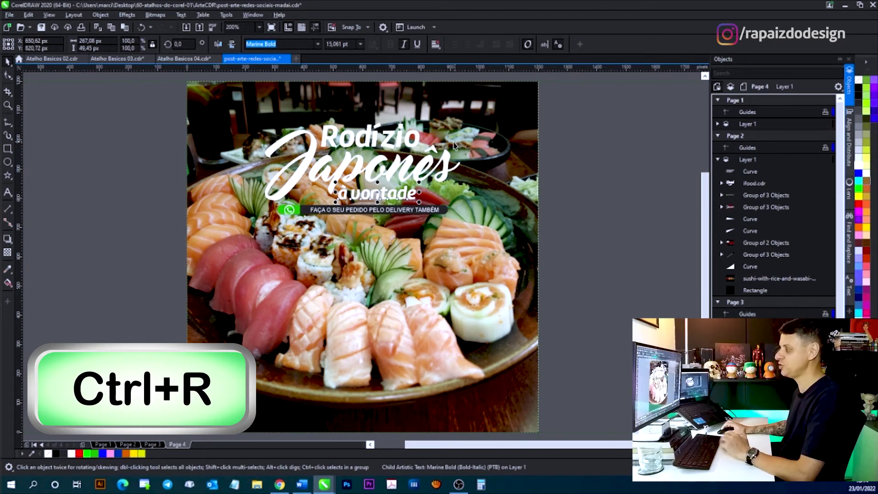
- Add a black drop shadow to the whole title group and set the shadow opacity to 100
left_click(389, 148)
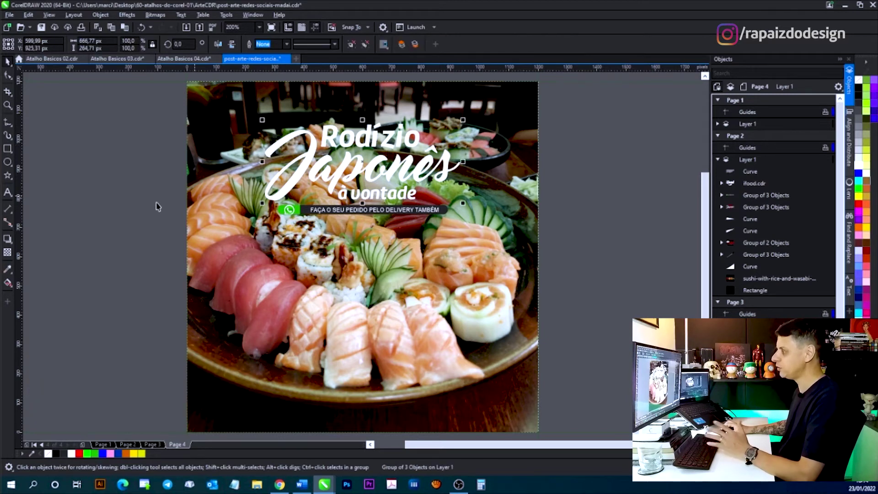
left_click(7, 239)
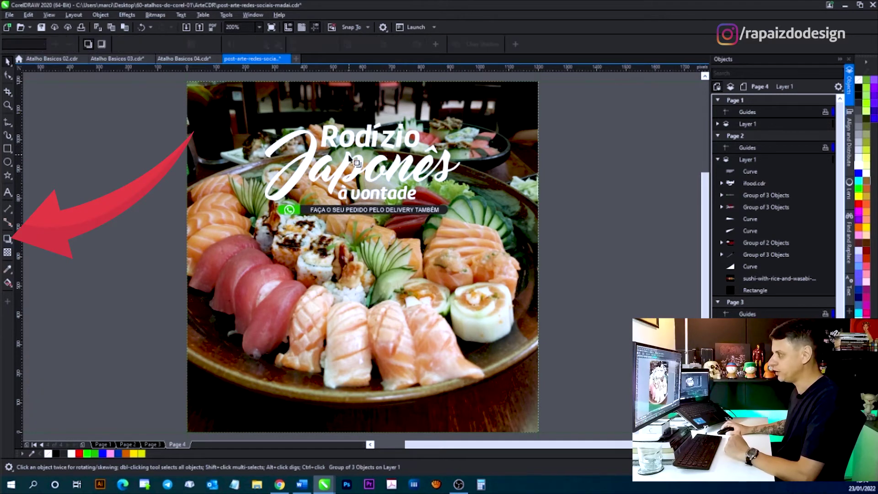
left_click_drag(377, 164, 460, 161)
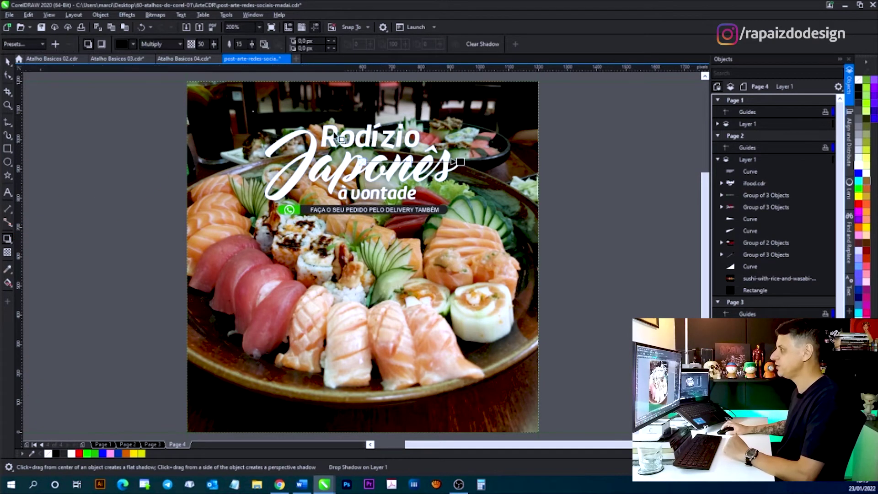
left_click(203, 44)
type("100")
key("Return")
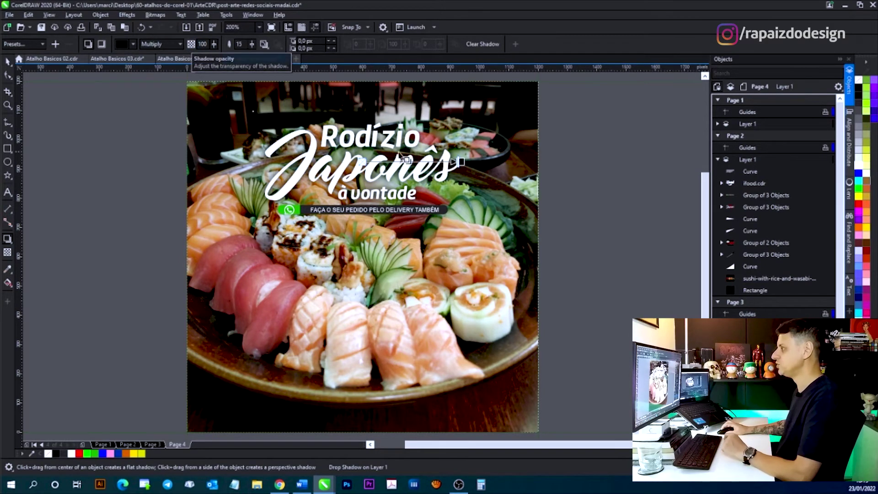
left_click(7, 62)
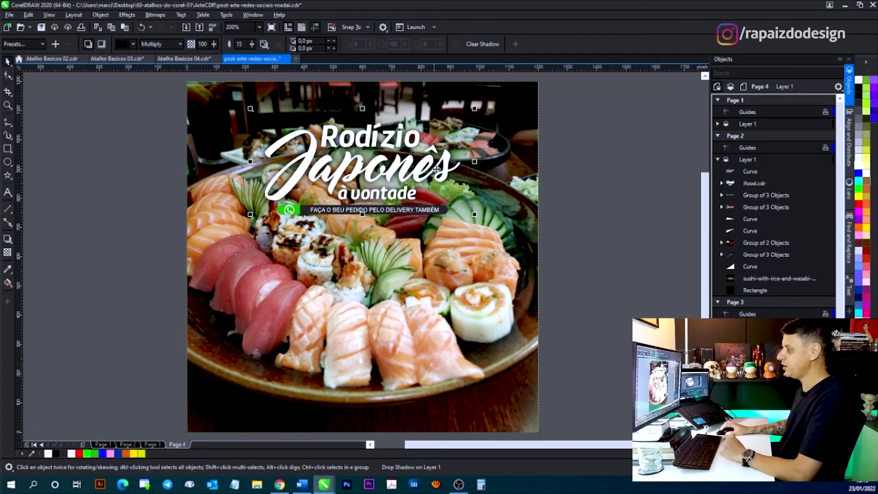
- Move the faded duplicate photo aside, recentre it on the page, and convert it to a 300 dpi RGB bitmap with transparent background
left_click(505, 105)
left_click_drag(505, 106, 630, 324)
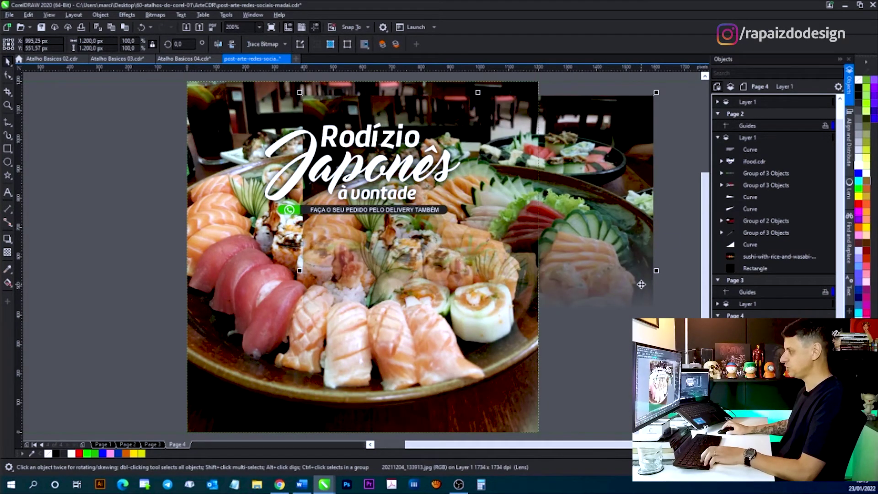
key("p")
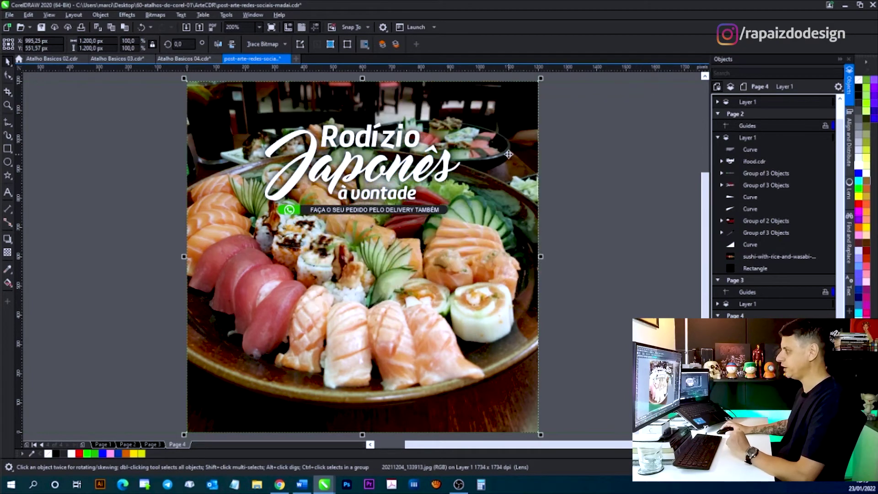
left_click(155, 14)
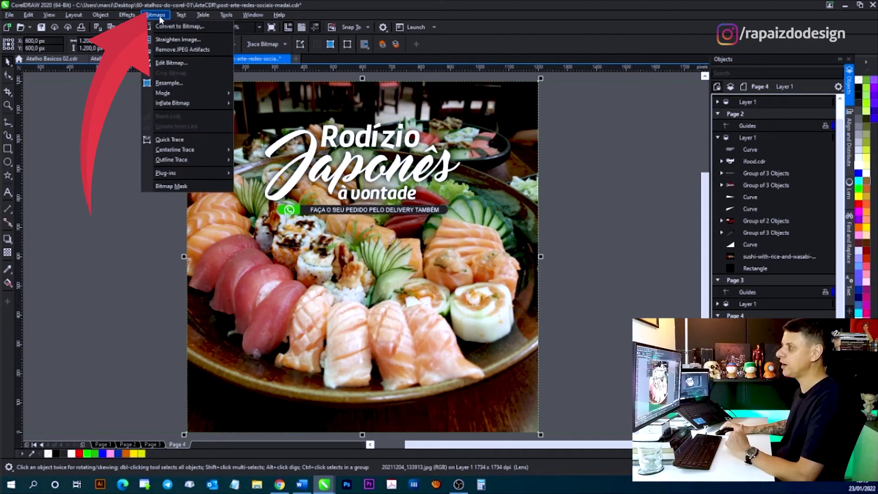
left_click(179, 27)
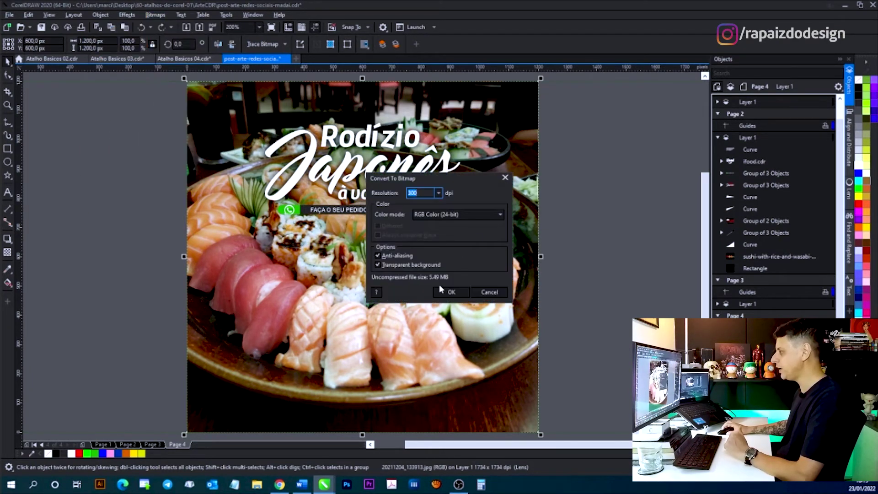
left_click(441, 297)
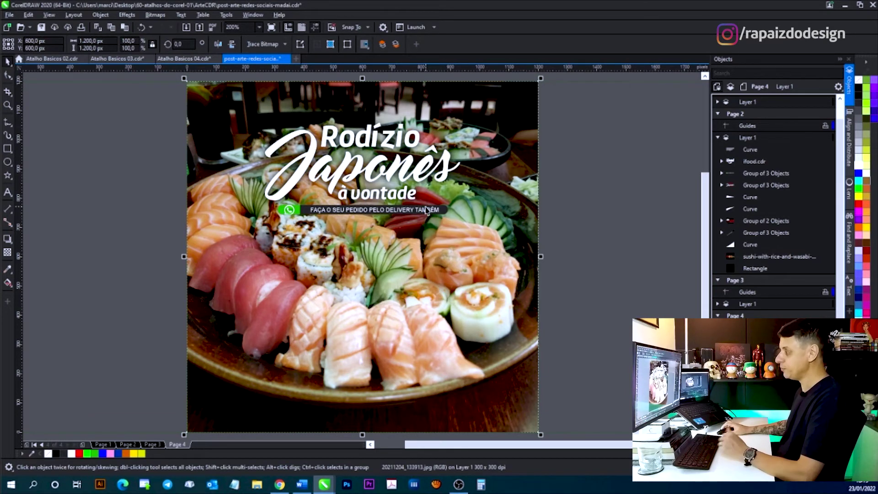
- Darken the converted duplicate photo with Brightness/Contrast/Intensity, using brightness -13, contrast 4 and intensity -11
key("ctrl+b")
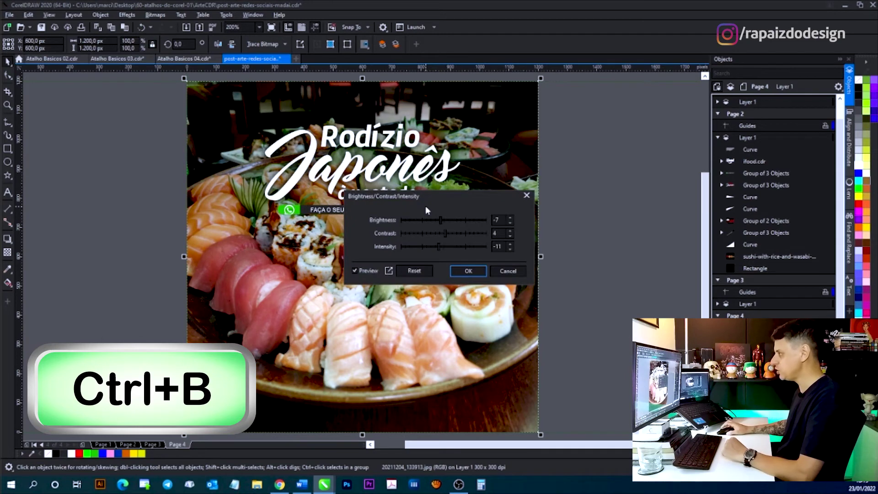
left_click_drag(435, 195, 443, 243)
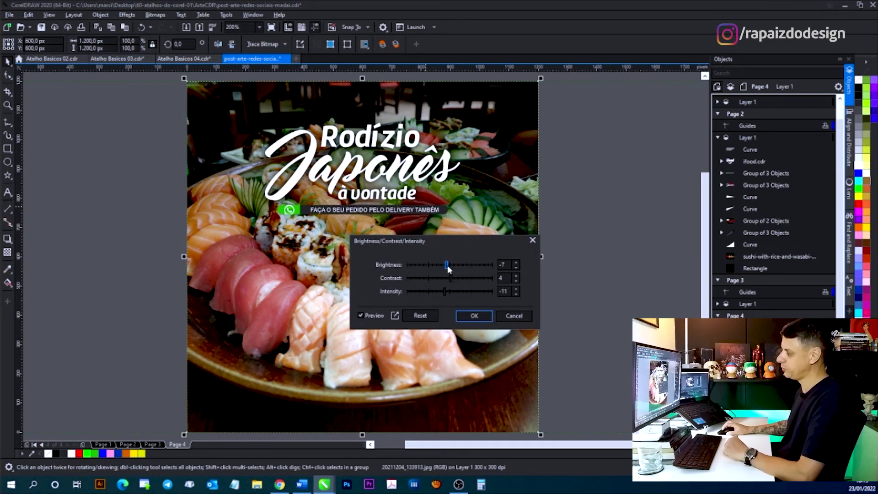
left_click_drag(445, 265, 442, 268)
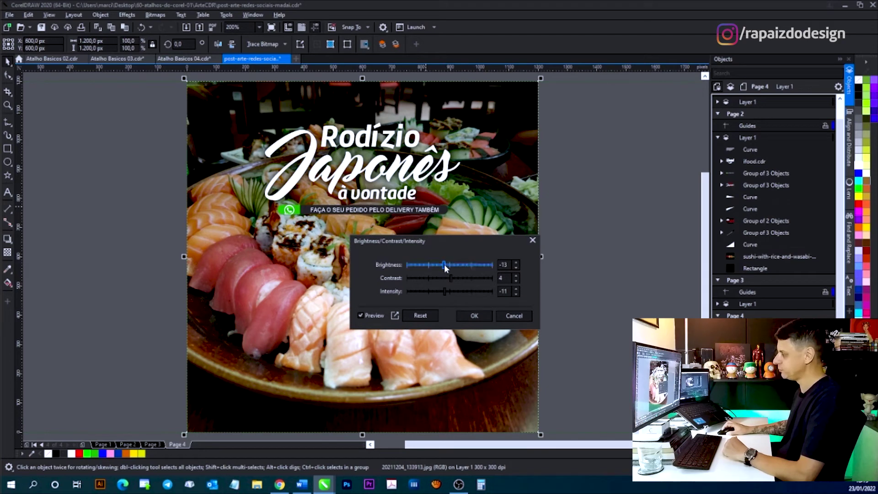
left_click(475, 314)
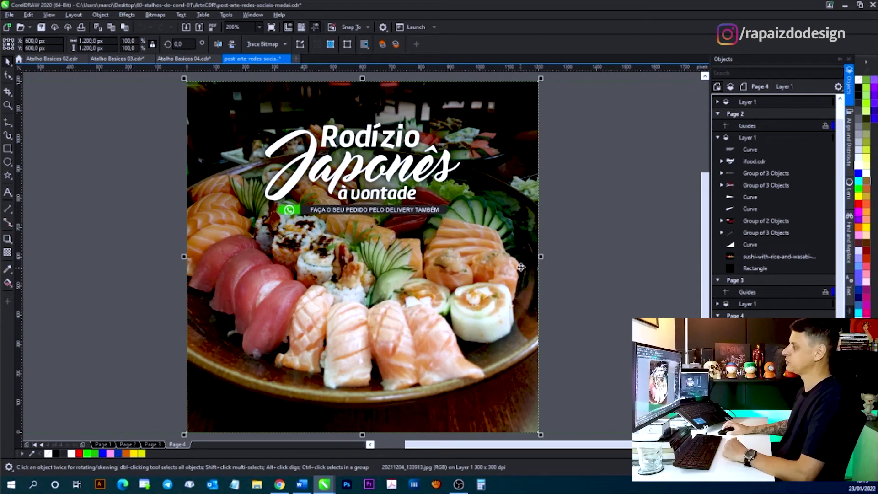
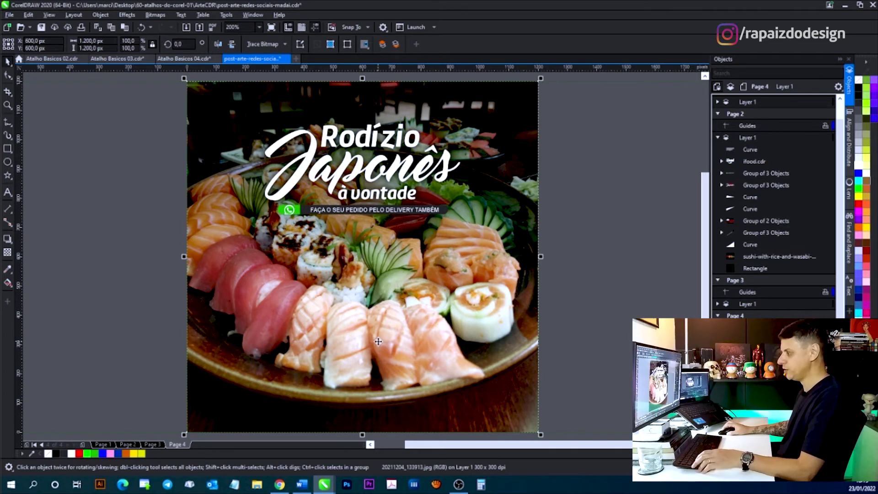
key("alt")
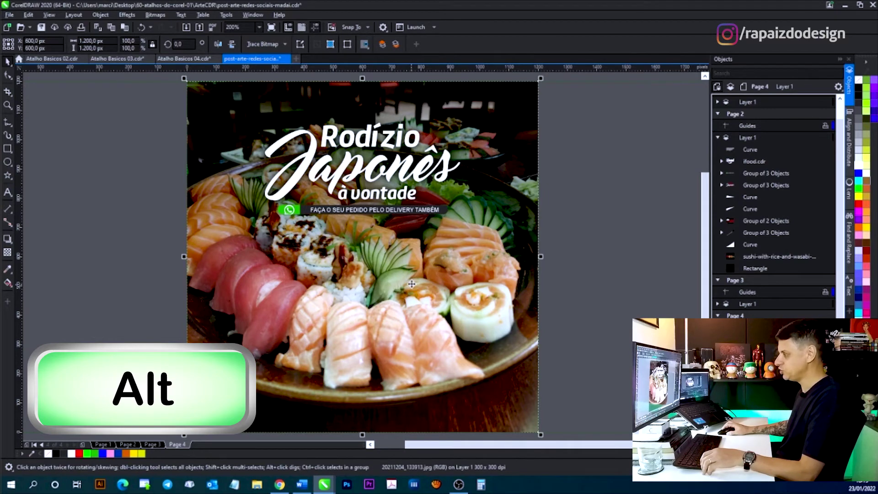
left_click(155, 14)
left_click(165, 30)
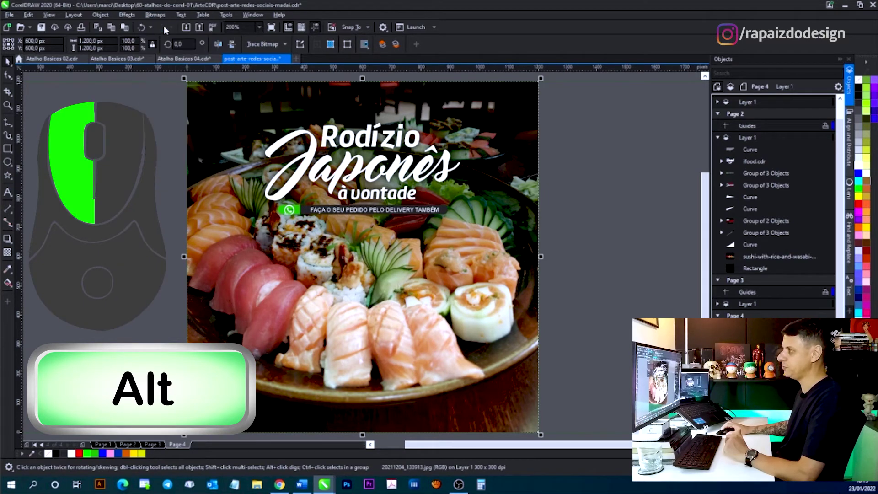
left_click(443, 292)
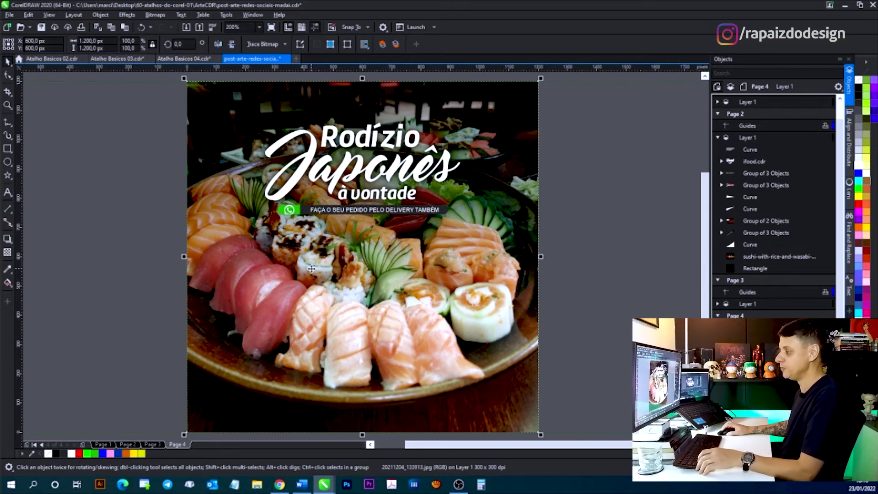
- Move the darkened duplicate photo aside as a trial, undo the move, and select the original photo hidden beneath it
left_click_drag(311, 269, 592, 291)
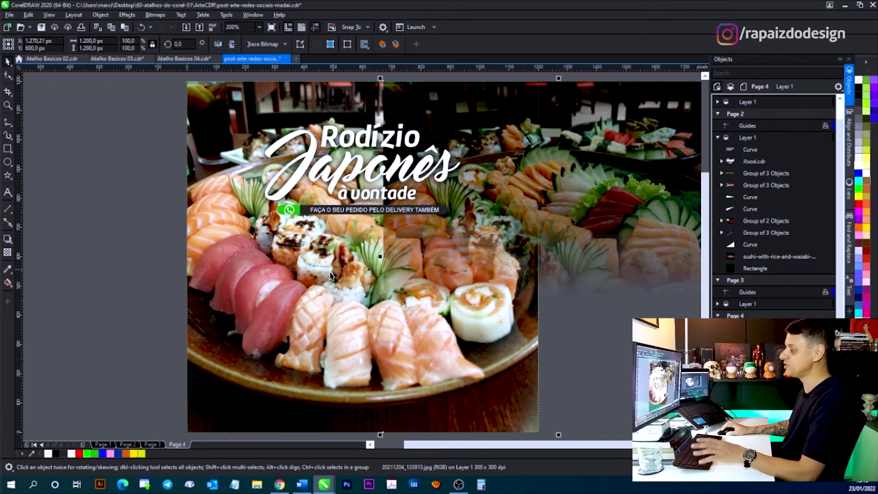
key("ctrl+z")
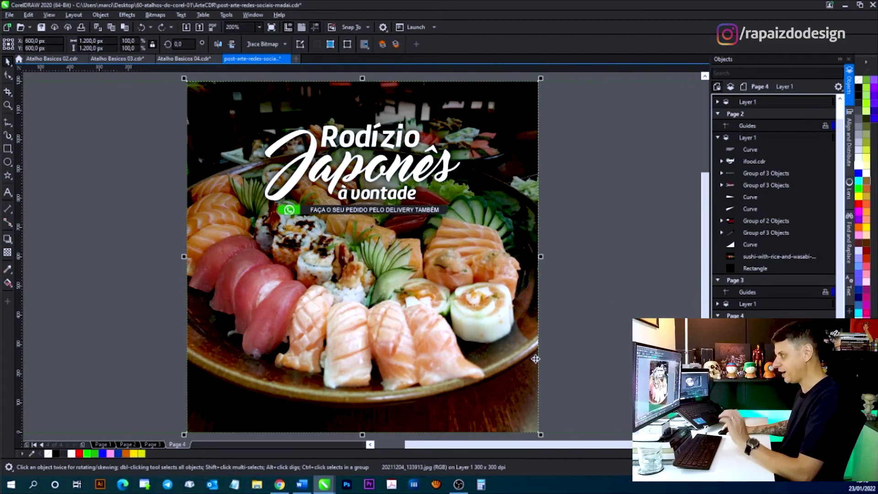
left_click(382, 307, "alt")
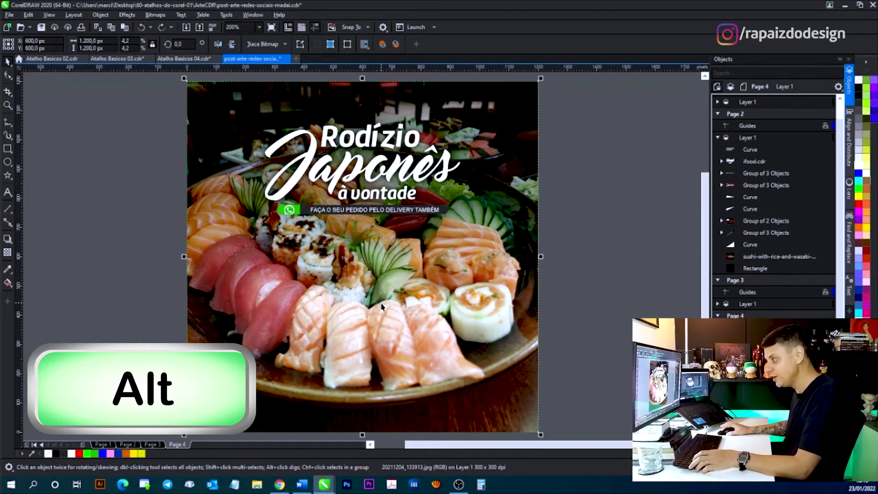
left_click(380, 327, "alt")
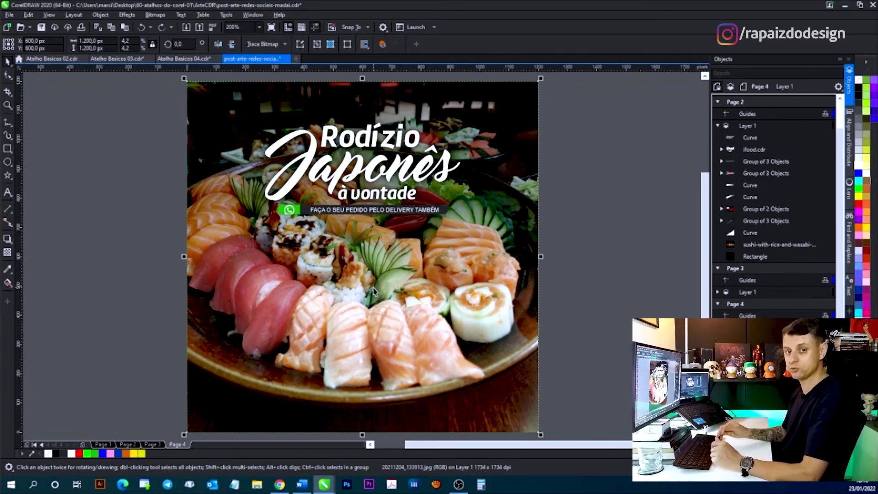
- Adjust the original photo's Color Balance with Cyan–Red 7 and Yellow–Blue -15, toggling the preview to compare the result
key("ctrl+shift+b")
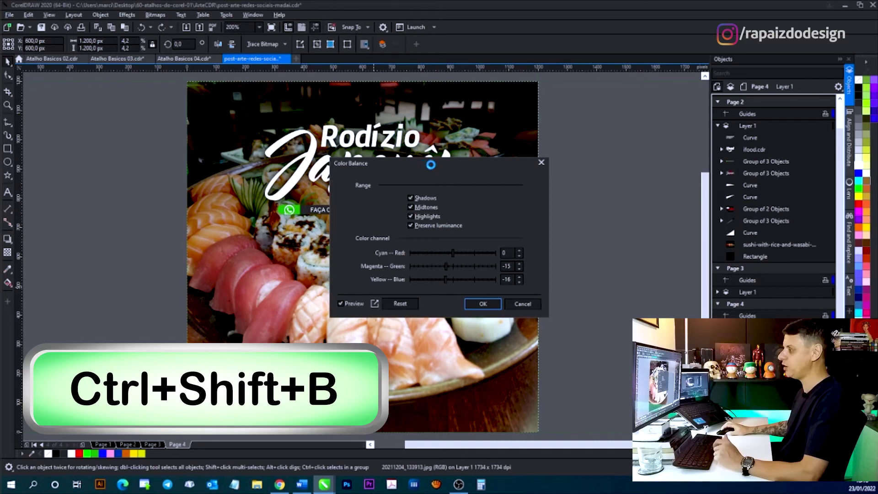
left_click_drag(432, 164, 560, 123)
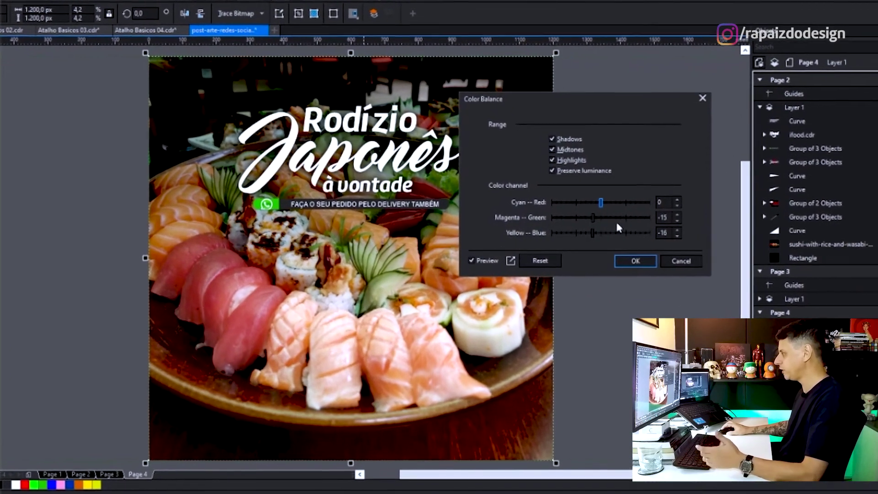
left_click_drag(573, 221, 628, 230)
left_click(650, 229)
left_click(647, 207)
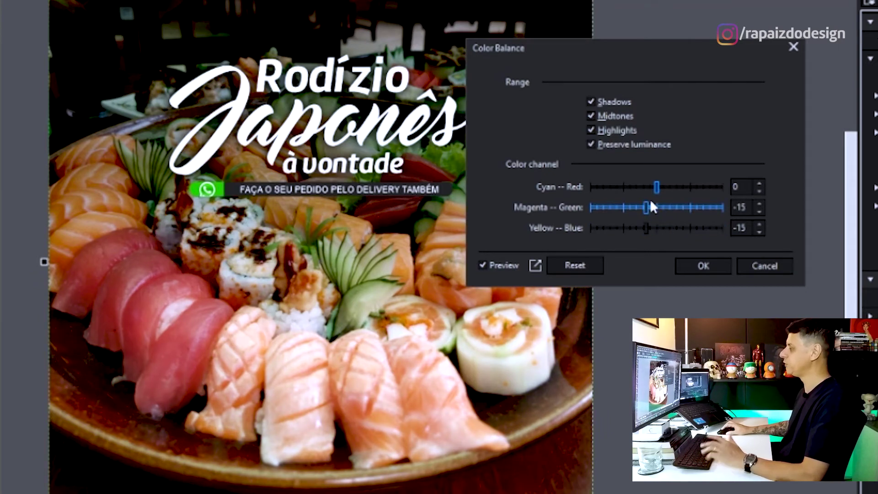
left_click_drag(659, 190, 661, 199)
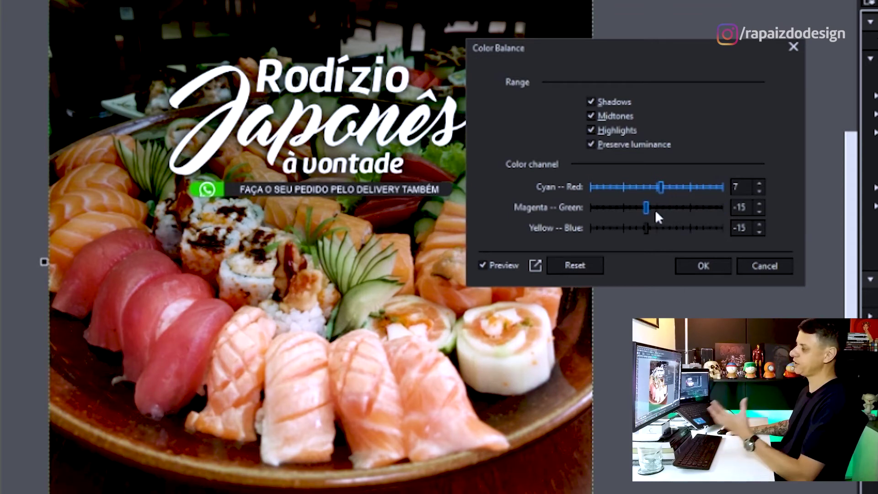
left_click(484, 266)
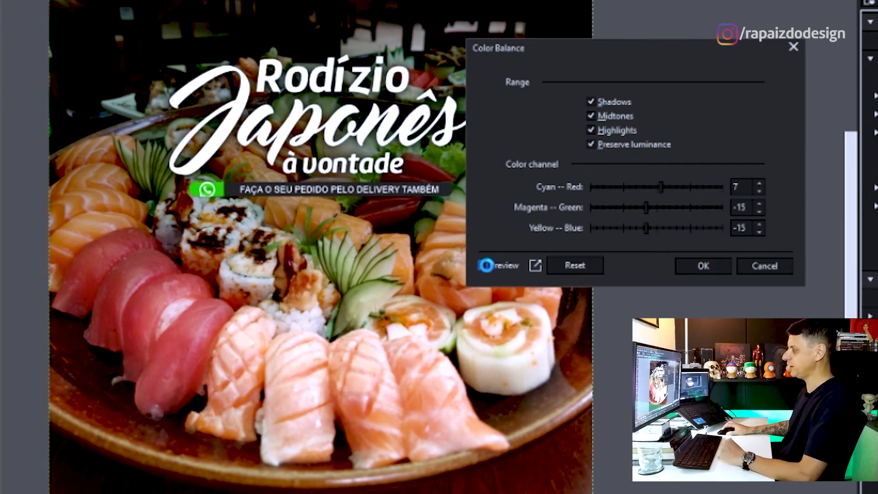
left_click(486, 266)
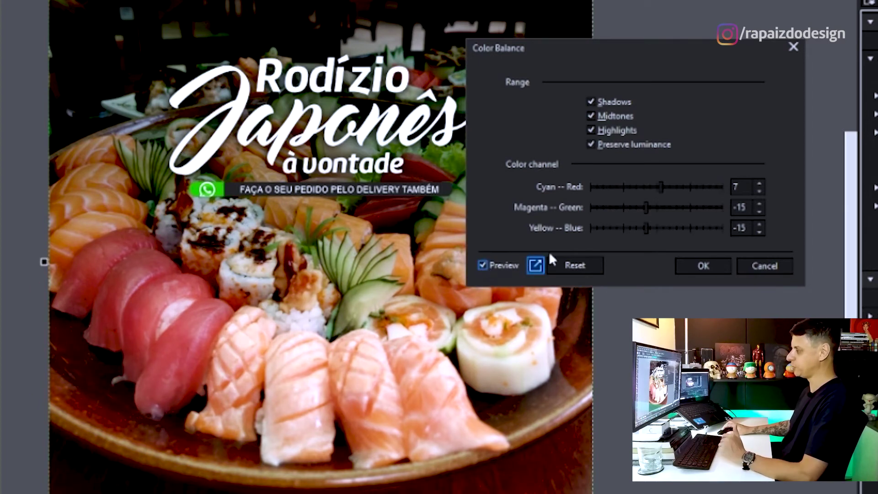
- Set Magenta–Green to -18 and Yellow–Blue to -20 and apply the Color Balance to the photo
left_click_drag(647, 210, 641, 232)
left_click(645, 232)
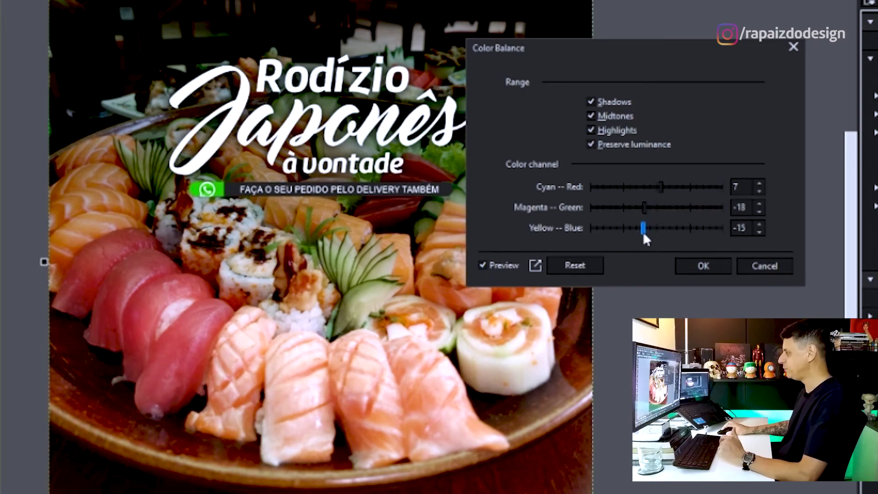
left_click(704, 266)
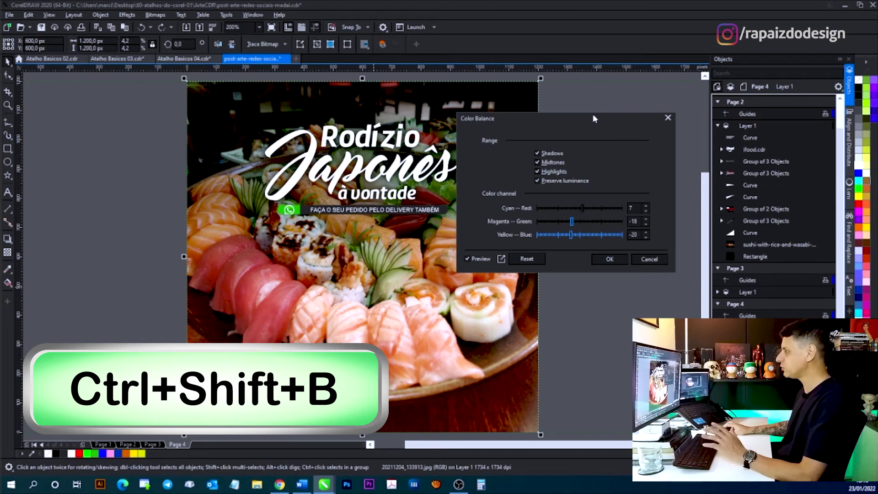
left_click_drag(591, 115, 411, 198)
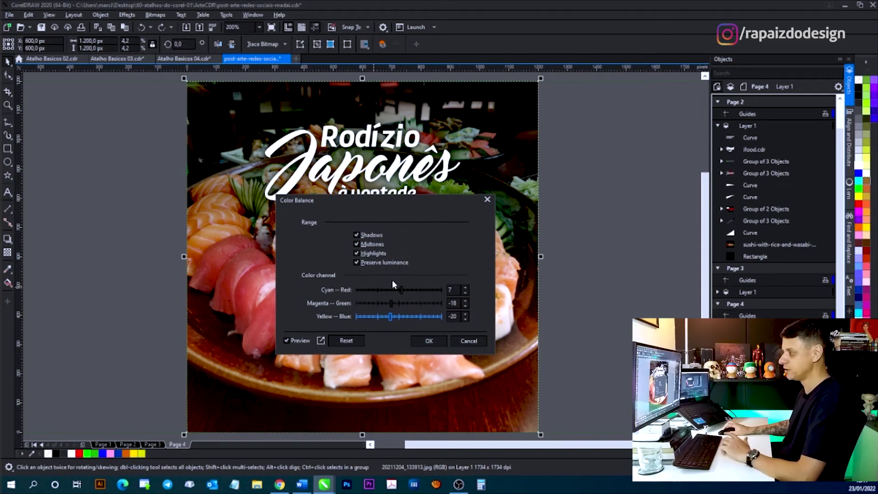
left_click(429, 341)
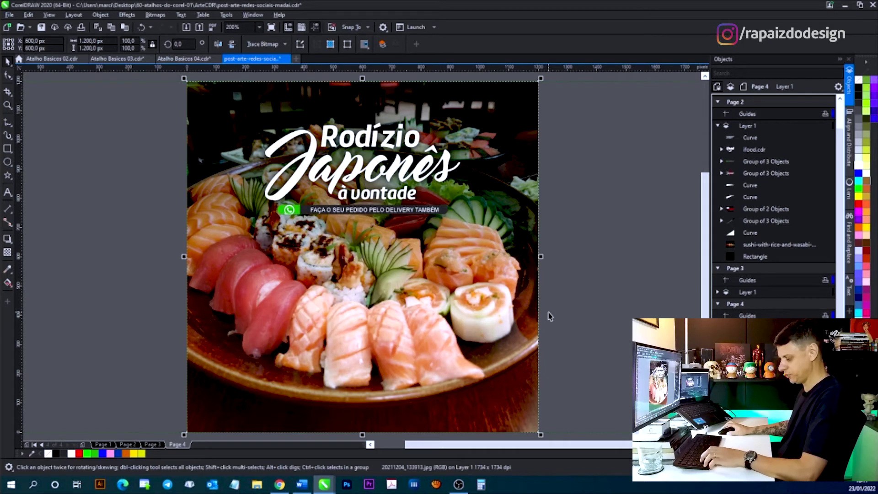
- Undo the photo's Color Balance, redo it, and clear the selection
key("ctrl+z")
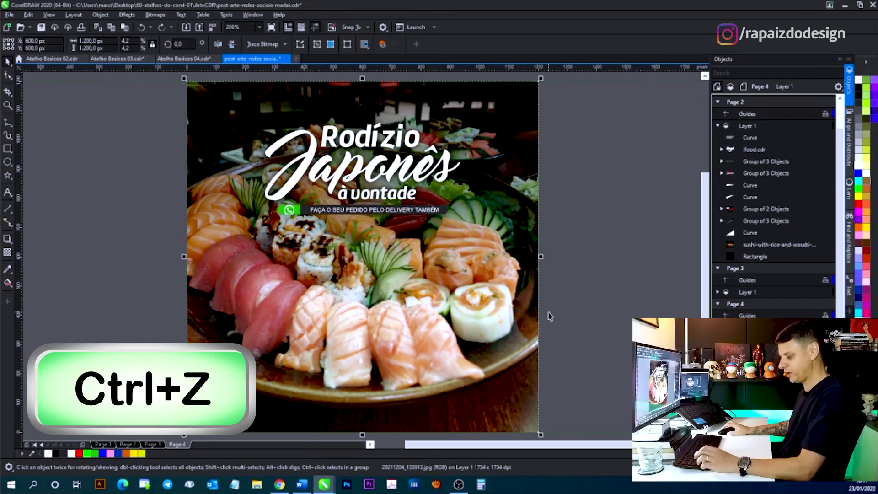
key("ctrl+shift+z")
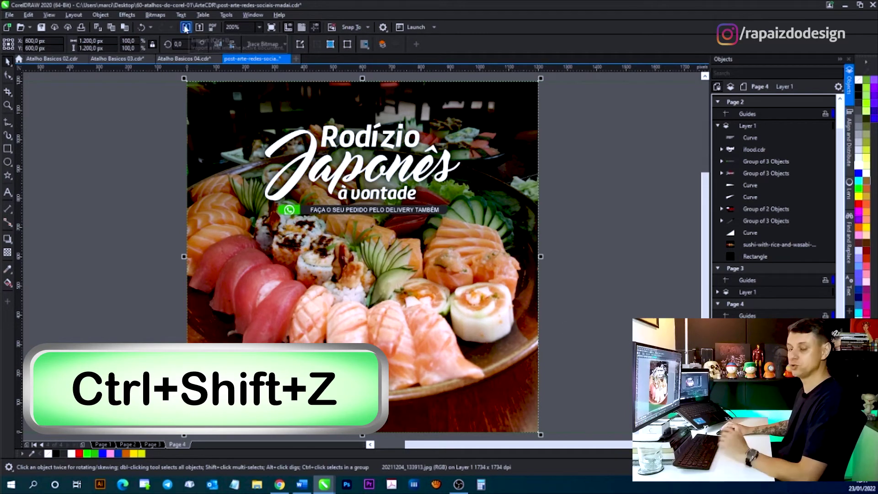
left_click(157, 15)
left_click(174, 26)
left_click(448, 293)
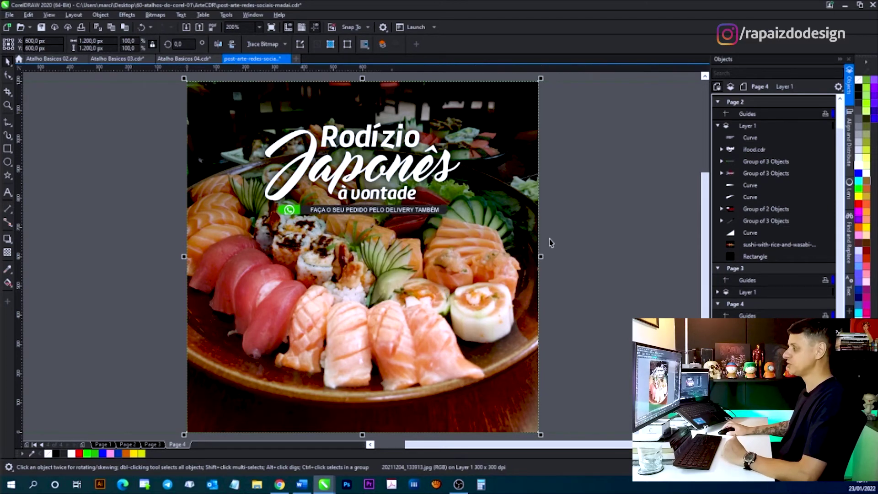
left_click(561, 318)
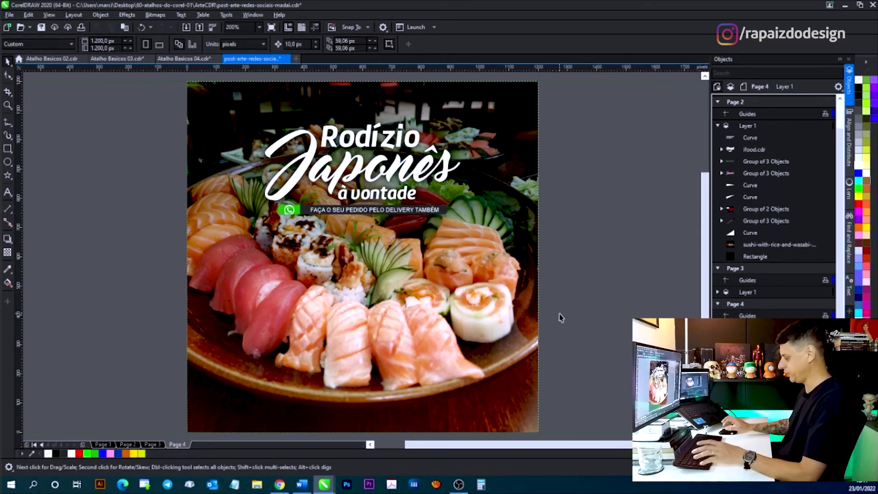
- Copy the Madai Sushi corner artwork, the iFood logo and the circle pattern from page 3 and paste them onto page 4
key("Page_Up")
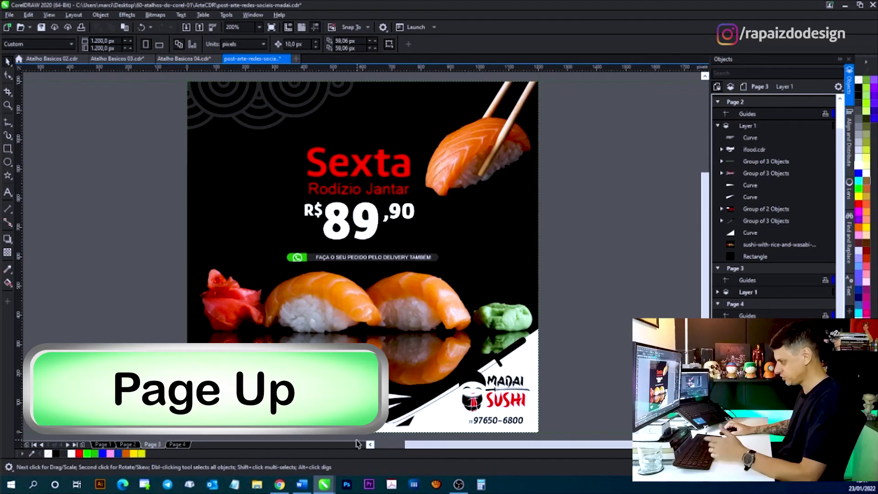
left_click(506, 410)
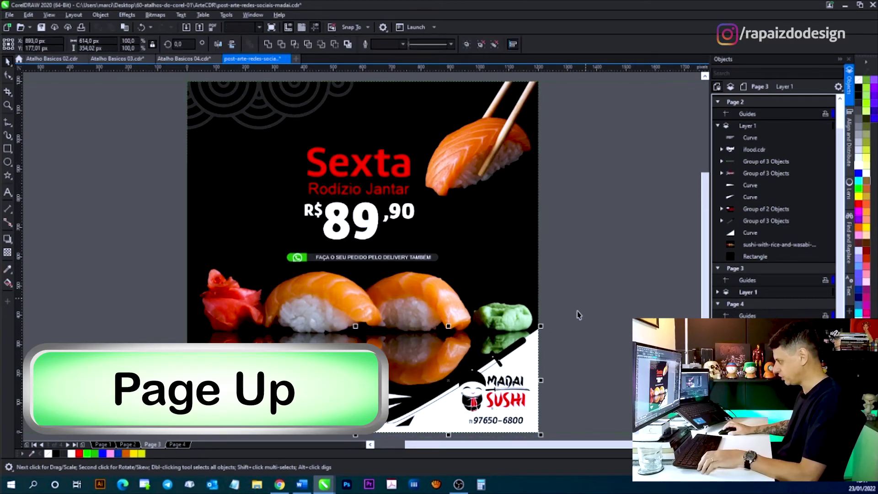
left_click_drag(142, 350, 272, 431)
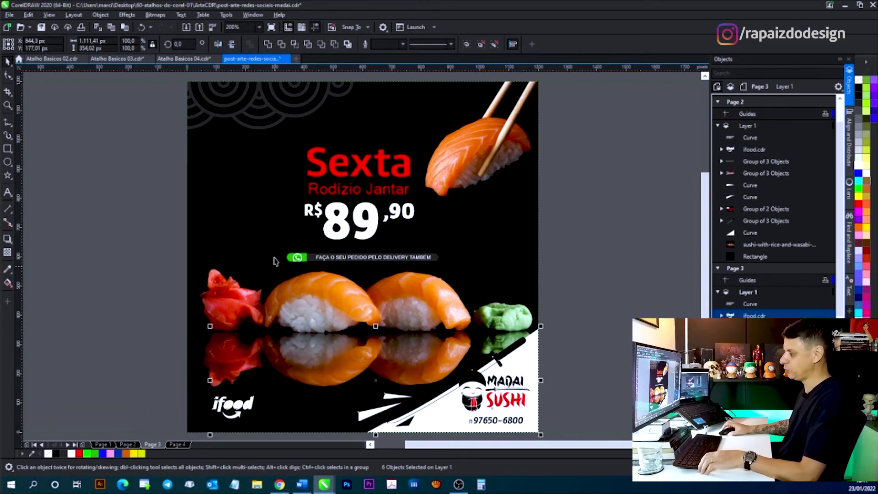
left_click(264, 99, "shift")
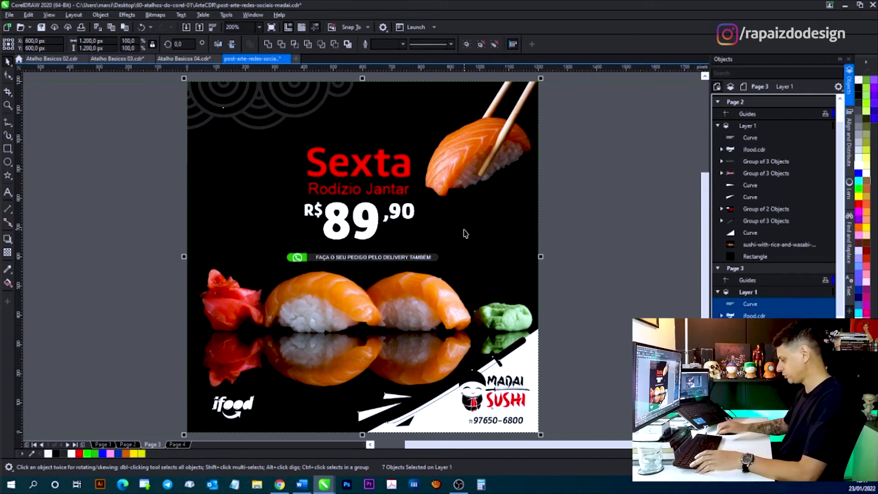
key("Page_Down")
key("ctrl+v")
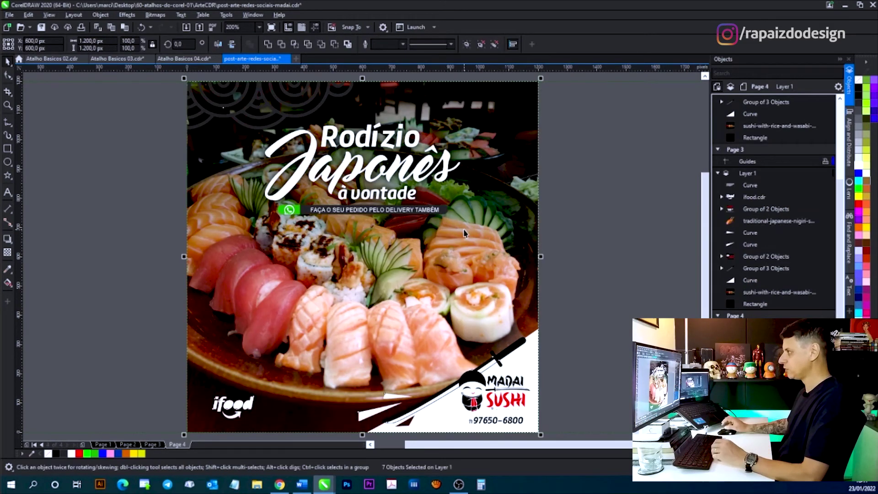
- Select the title together with its shadow and delivery banner, move it slightly down the page, and deselect it
left_click_drag(570, 105, 215, 227)
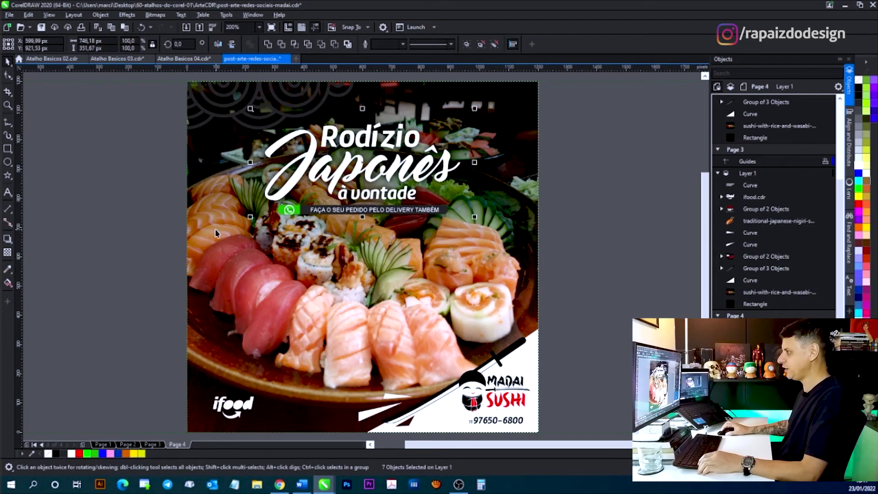
left_click_drag(368, 173, 370, 187)
key("Escape")
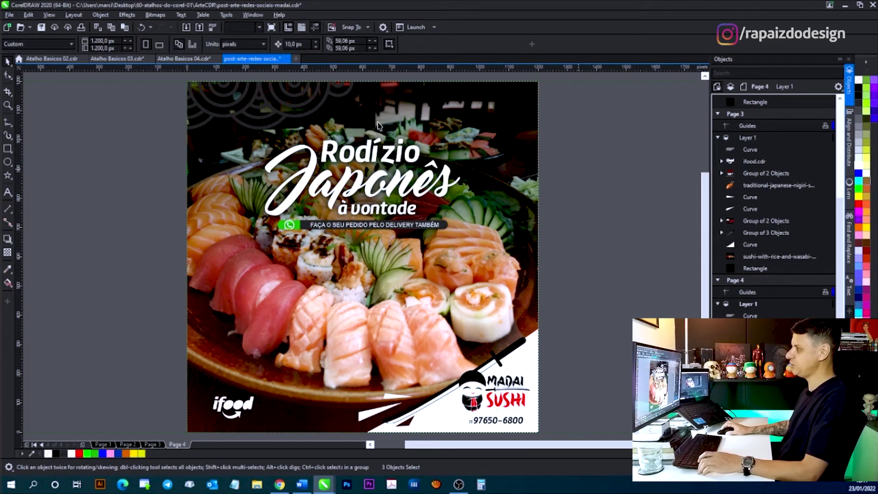
key("Tab")
key("Escape")
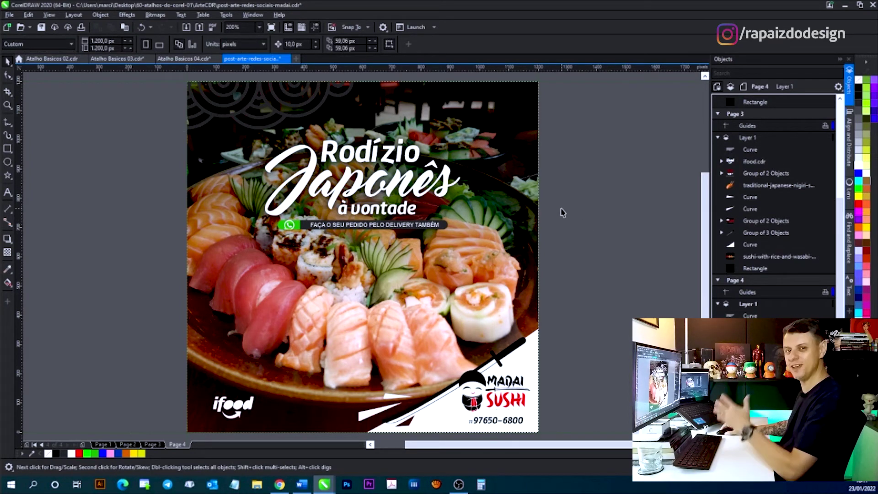
key("ctrl+z")
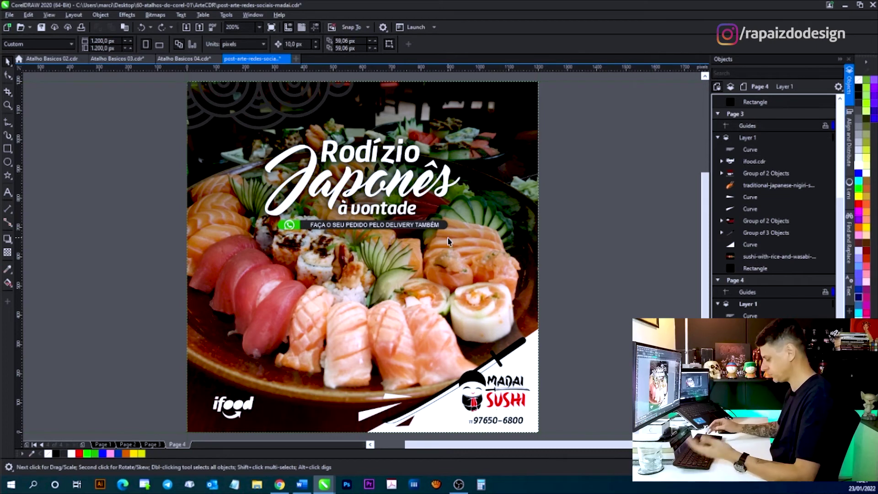
- Insert one page after page 4 and draw a rectangle on it about 633 px wide and 1200 px high
key("Page_Down")
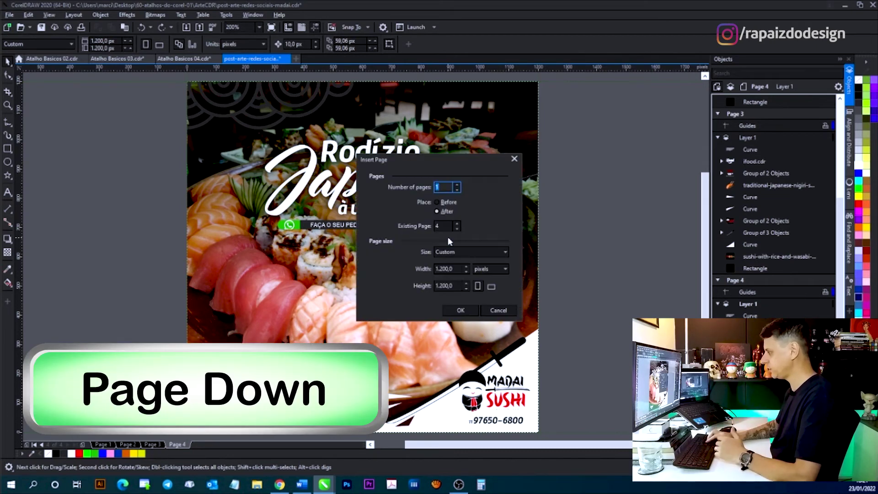
key("Return")
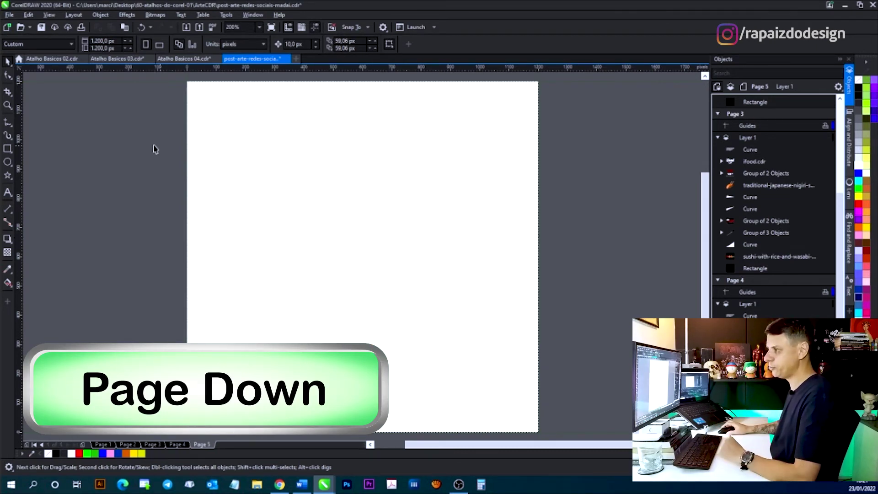
left_click(7, 148)
left_click(41, 151)
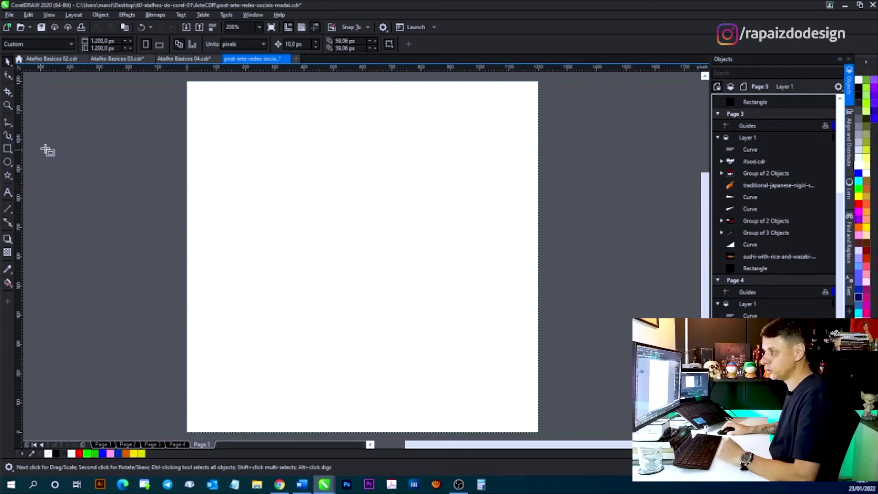
left_click_drag(267, 82, 452, 433)
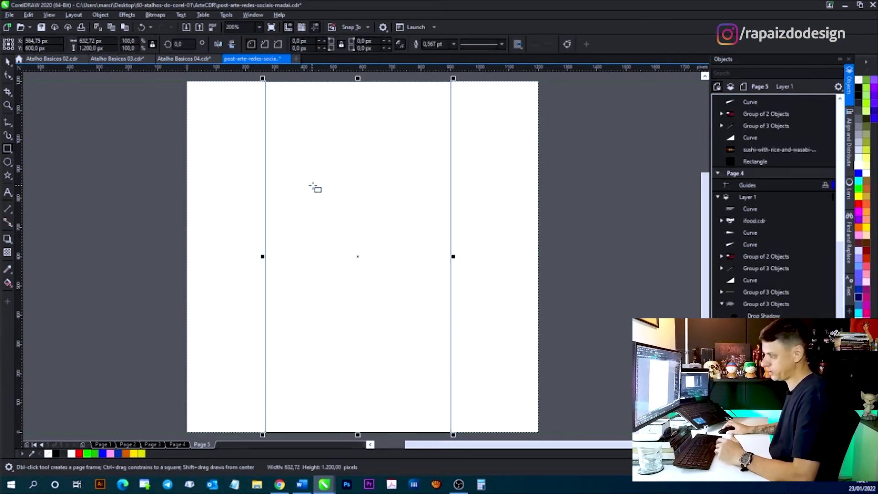
- Unlock the rectangle's proportions and resize it to 1080 px wide by 1920 px high
left_click(8, 62)
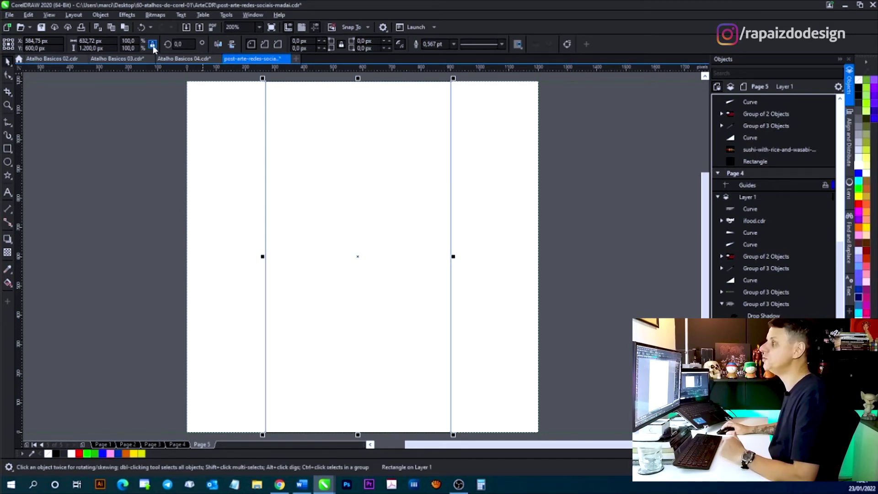
left_click(110, 41)
left_click(110, 41)
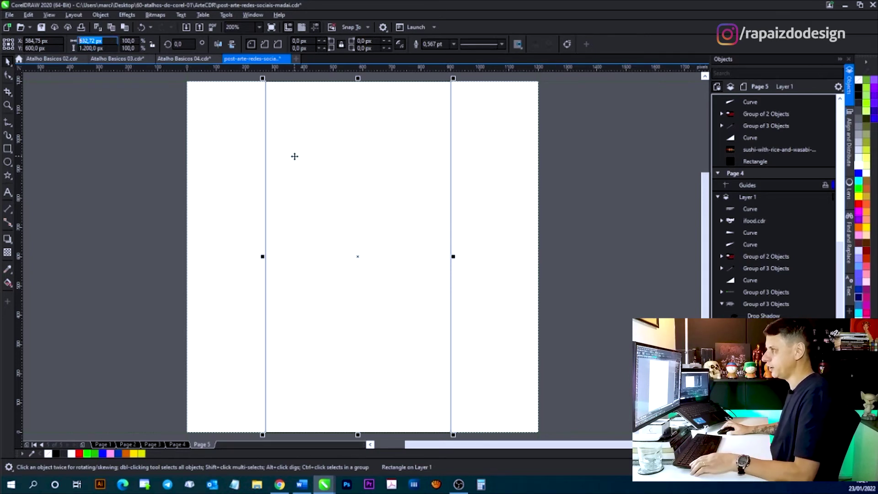
type("1080")
key("Tab")
type("19")
key("Return")
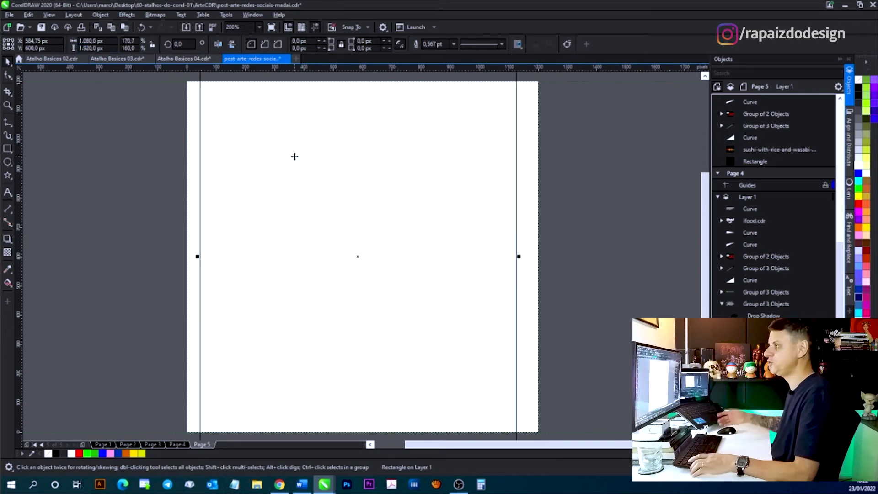
- Scale the rectangle proportionally to a height of 1200 px and center it on the page
left_click(114, 49)
left_click_drag(106, 50, 72, 52)
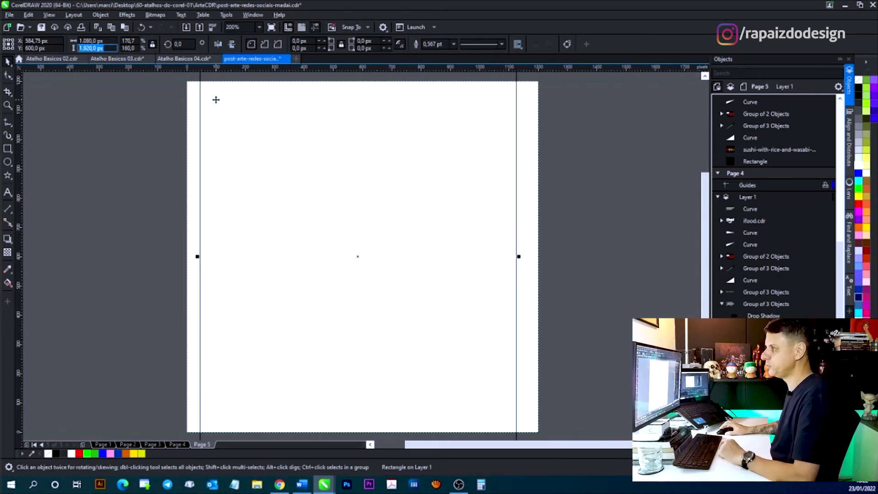
type("1200")
key("Return")
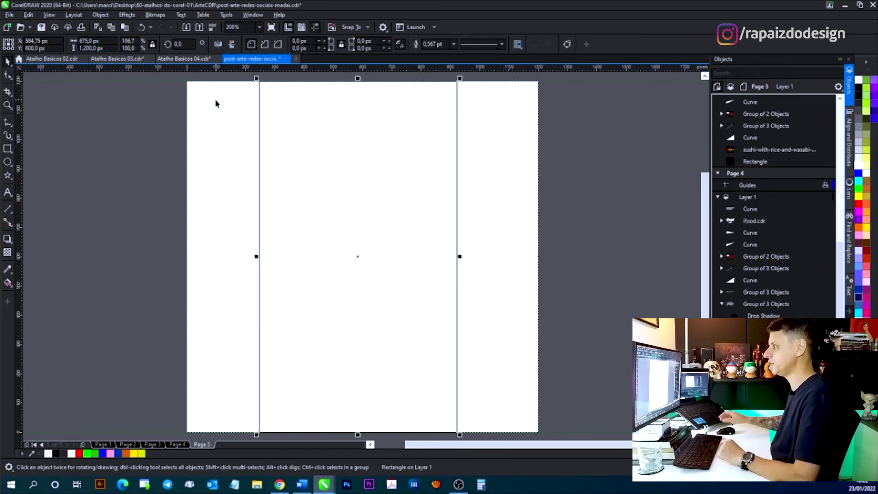
key("p")
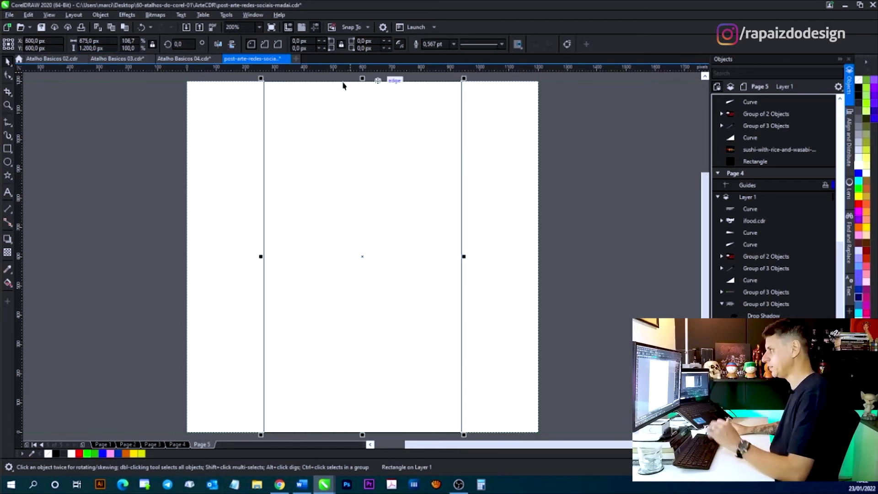
left_click(501, 186)
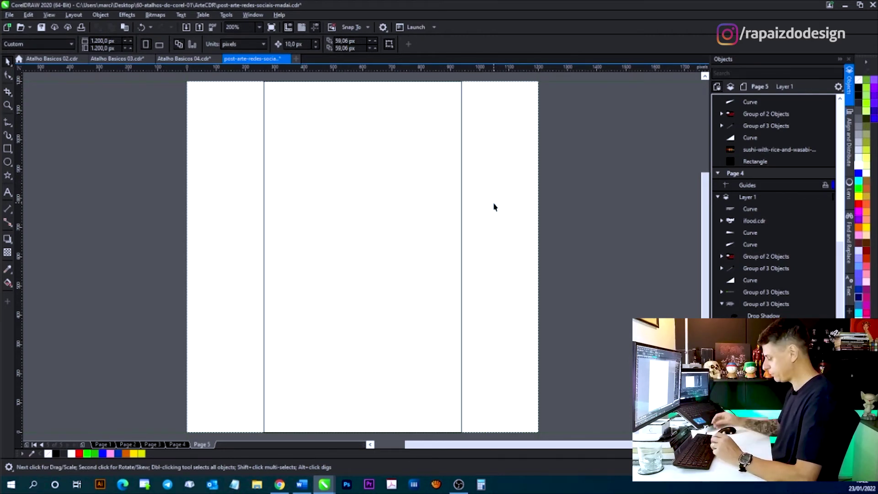
- Go to page 4, select the sushi background photo, try moving it aside, and undo the move
key("Page_Up")
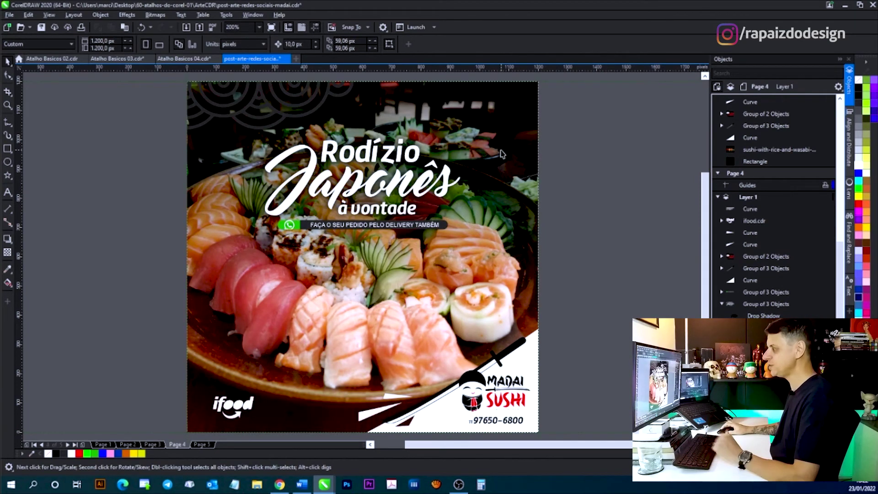
left_click(505, 124)
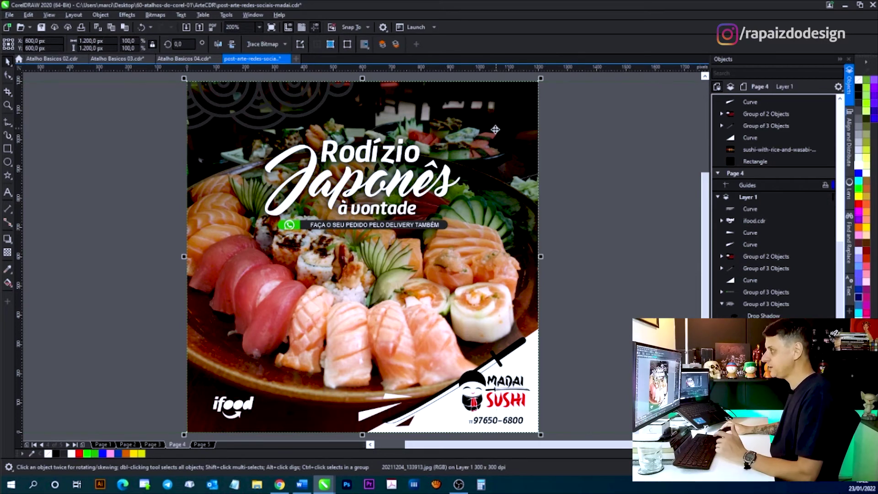
left_click_drag(493, 131, 628, 142)
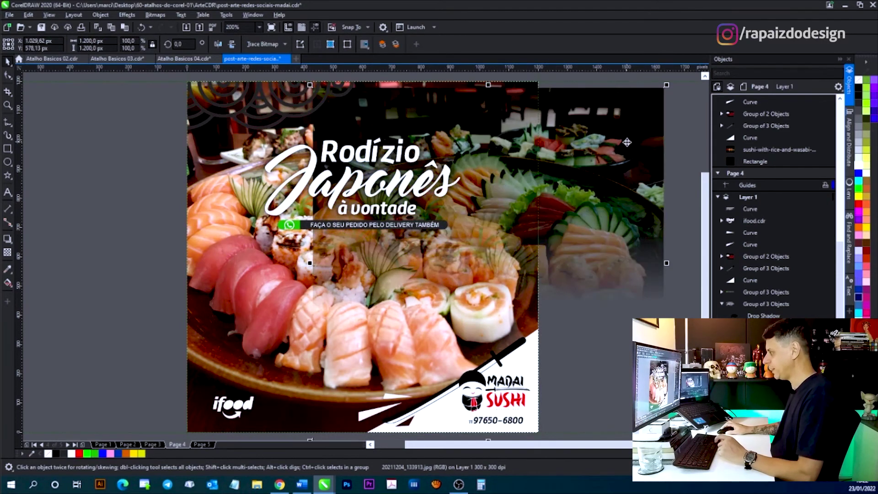
key("ctrl+z")
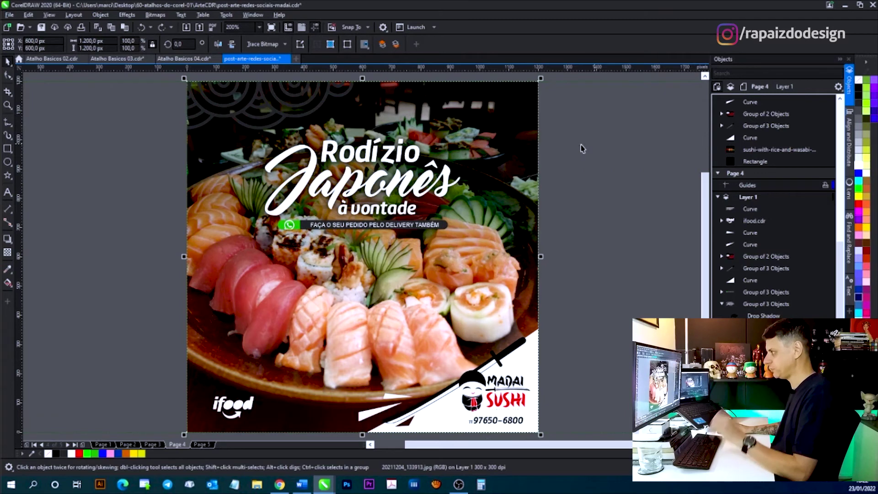
- Select both stacked sushi photos on page 4 and copy them to page 5 behind the rectangle
key("alt+shift")
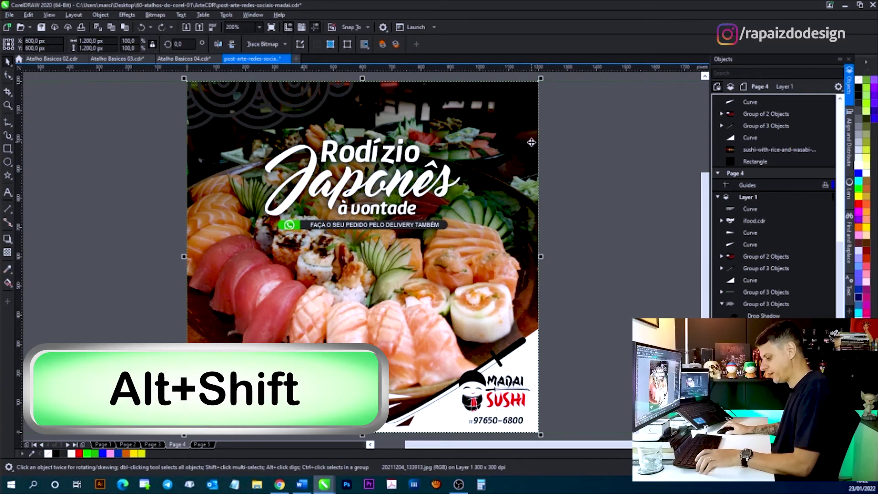
left_click_drag(493, 119, 619, 158)
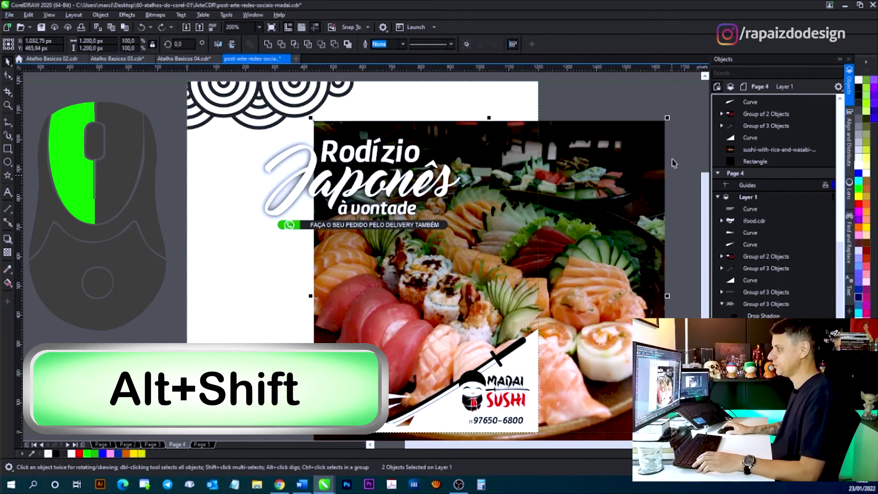
key("ctrl+z")
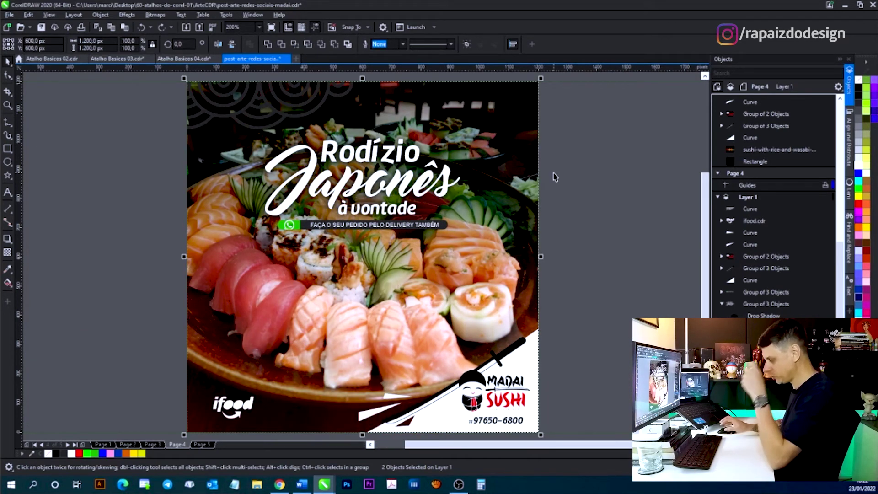
key("Page_Down")
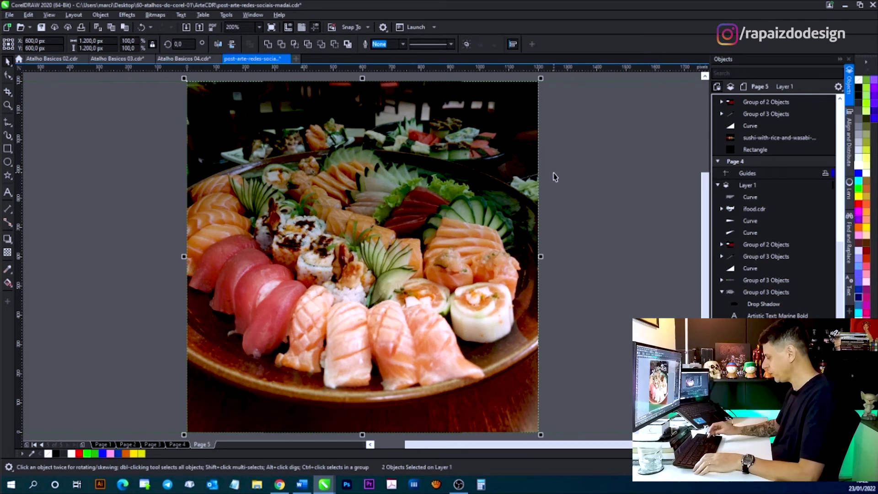
key("shift+Page_Down")
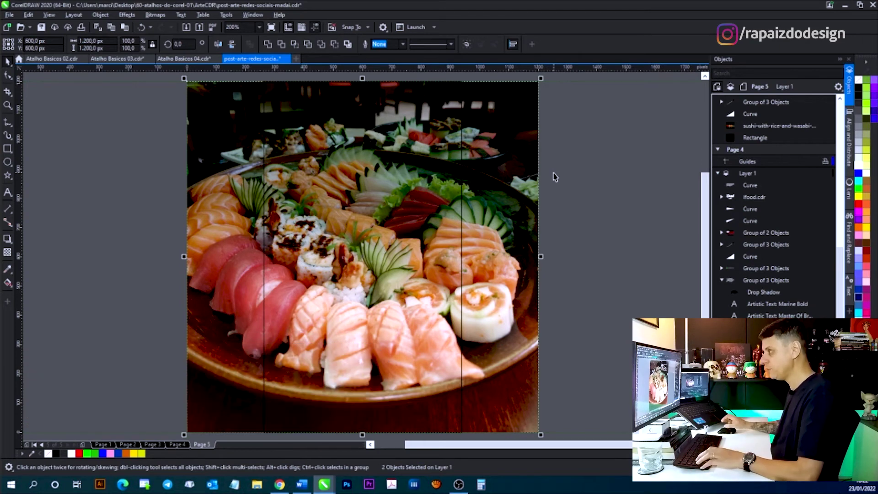
- PowerClip both sushi photos inside the rectangle on page 5 and deselect it
left_click(100, 15)
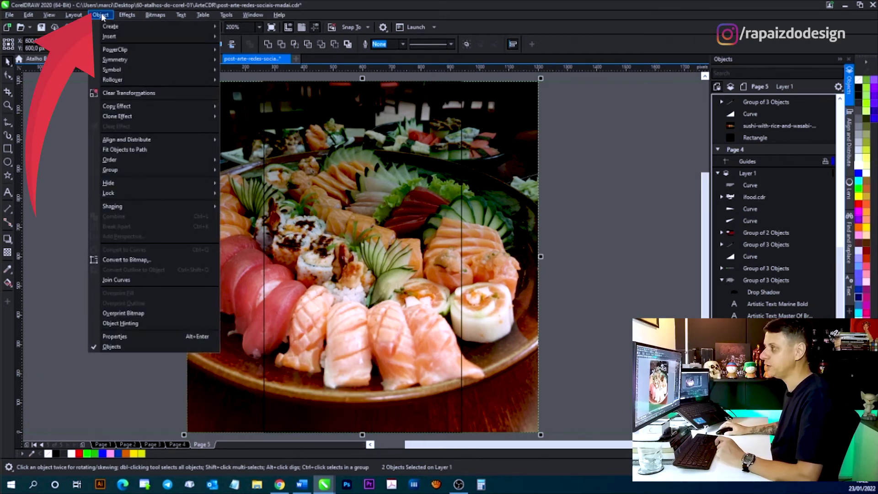
mouse_move(119, 50)
left_click(256, 51)
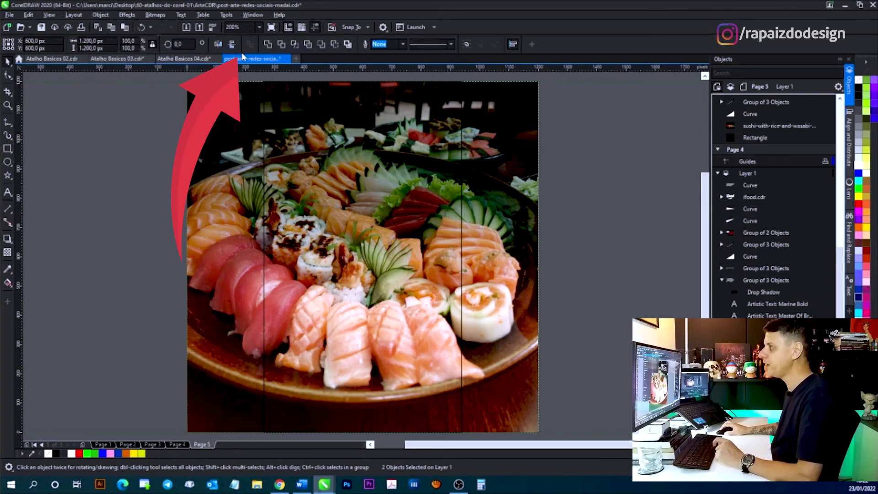
left_click(339, 287)
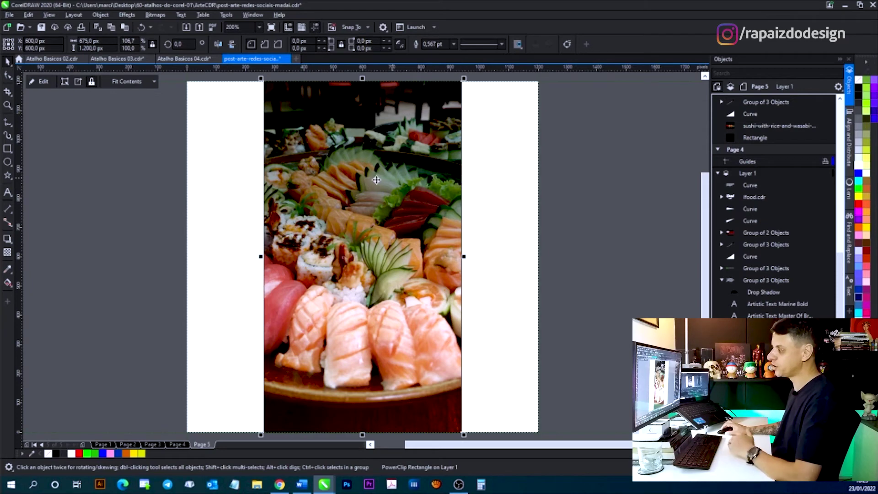
left_click(606, 178)
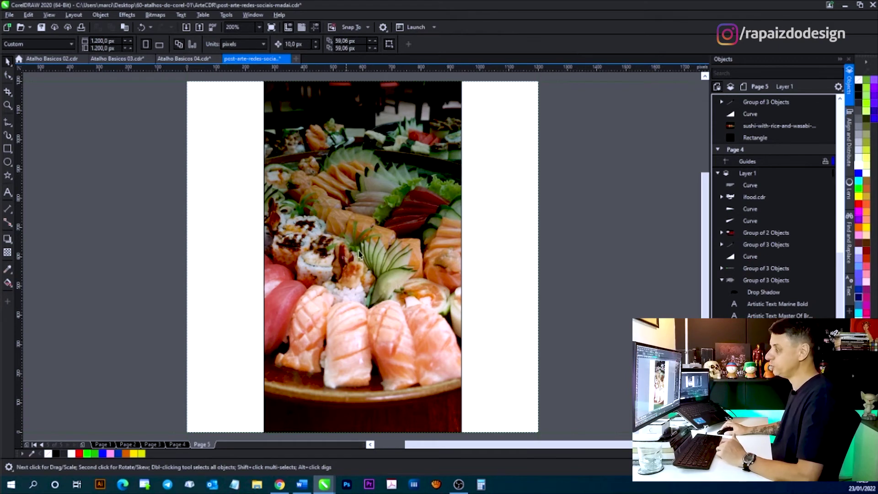
- Copy the title with its shadow and delivery banner from page 4 to page 5 and scale it to about 624 px wide
left_click(177, 444)
left_click(275, 112)
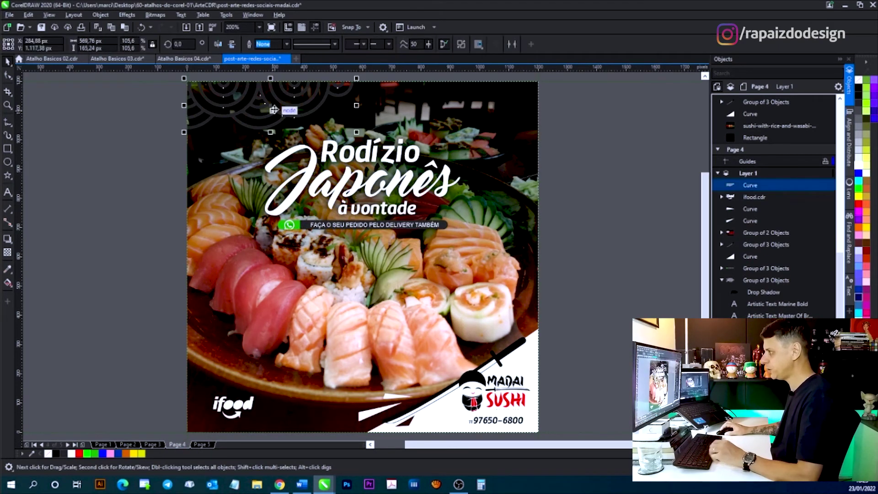
left_click_drag(581, 106, 162, 295)
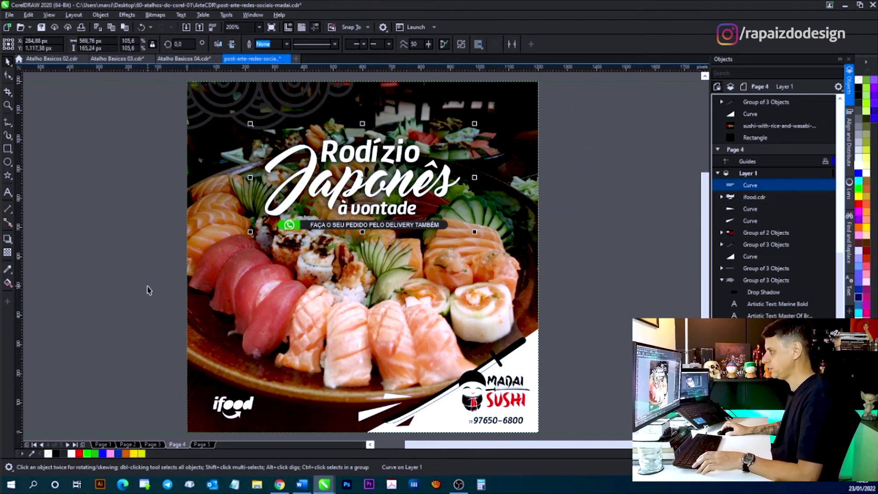
key("ctrl+c")
key("Page_Down")
key("ctrl+v")
left_click_drag(476, 122, 457, 132)
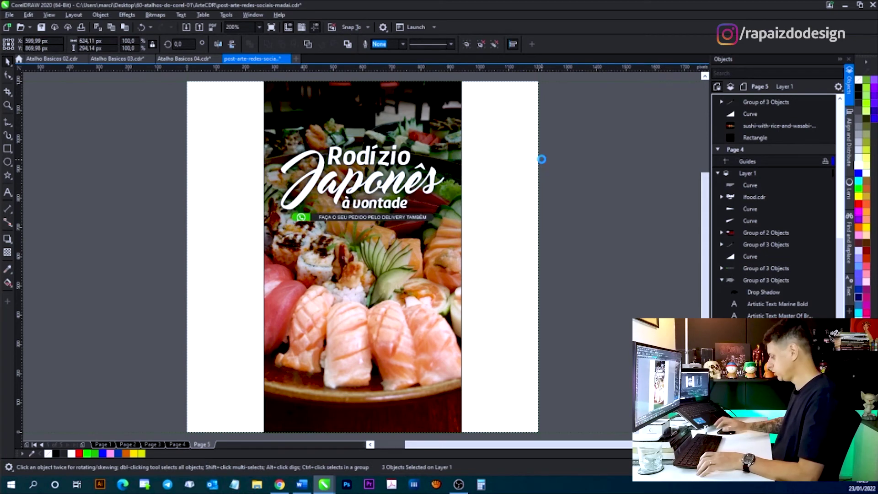
- Copy the circular wave pattern and the iFood logo from page 4 to page 5
key("Page_Up")
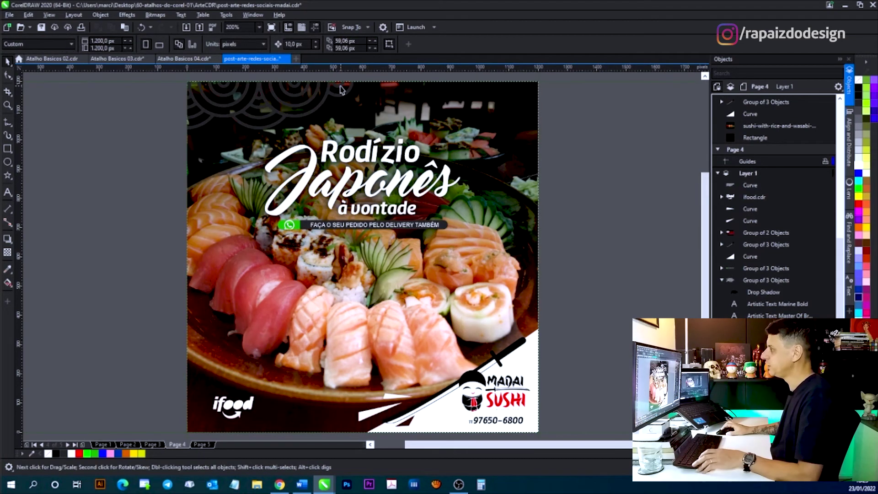
left_click(340, 89)
left_click_drag(144, 371, 282, 434)
key("Page_Down")
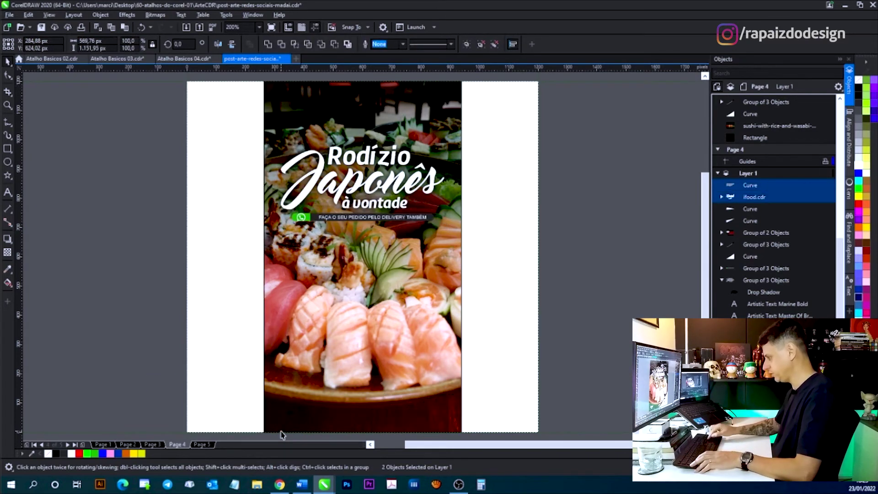
key("Page_Down")
key("ctrl+v")
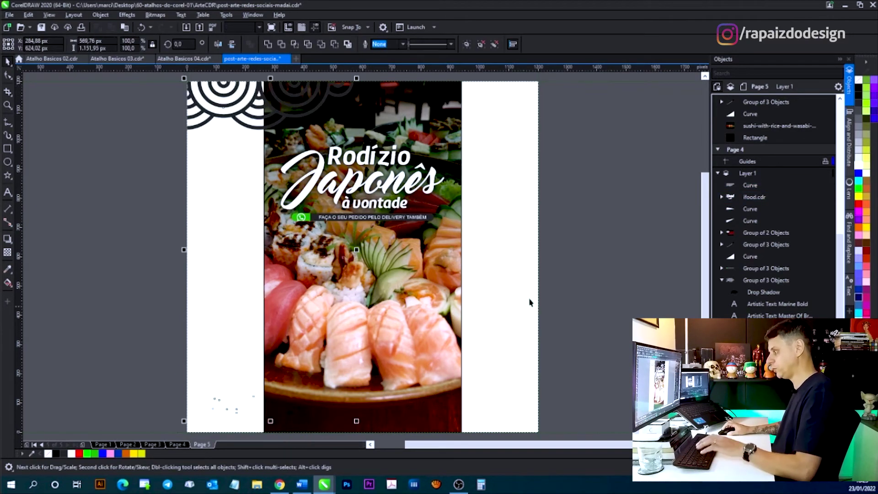
- Place the iFood logo in the photo's lower-left area and fit the wave pattern to its upper-left corner at about 425 px wide
left_click(229, 412)
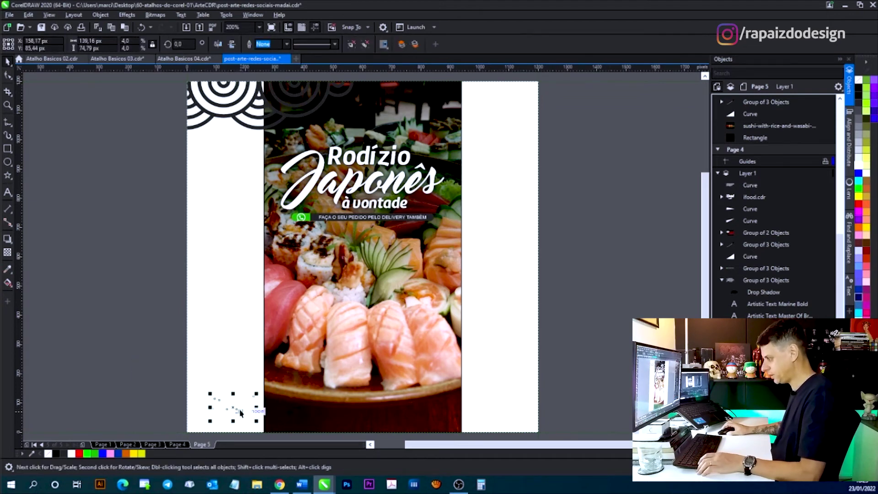
left_click_drag(235, 408, 313, 391)
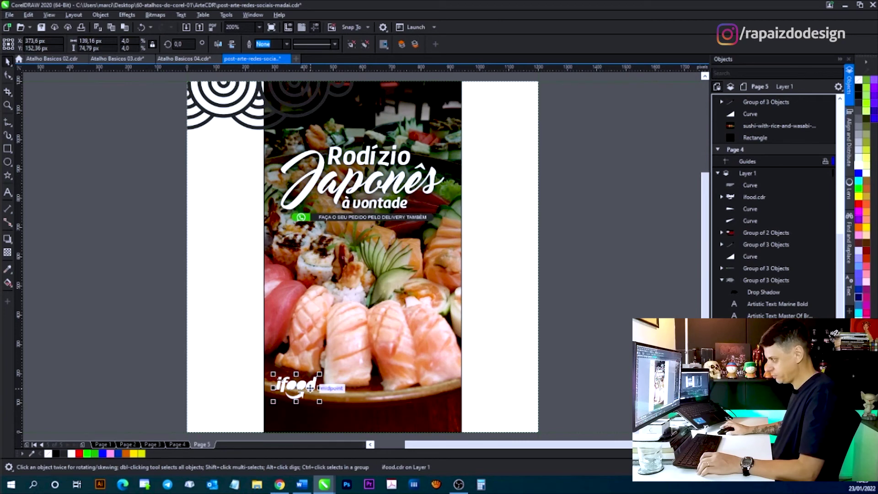
left_click(234, 130)
left_click_drag(234, 115, 269, 118)
left_click_drag(215, 132, 274, 142)
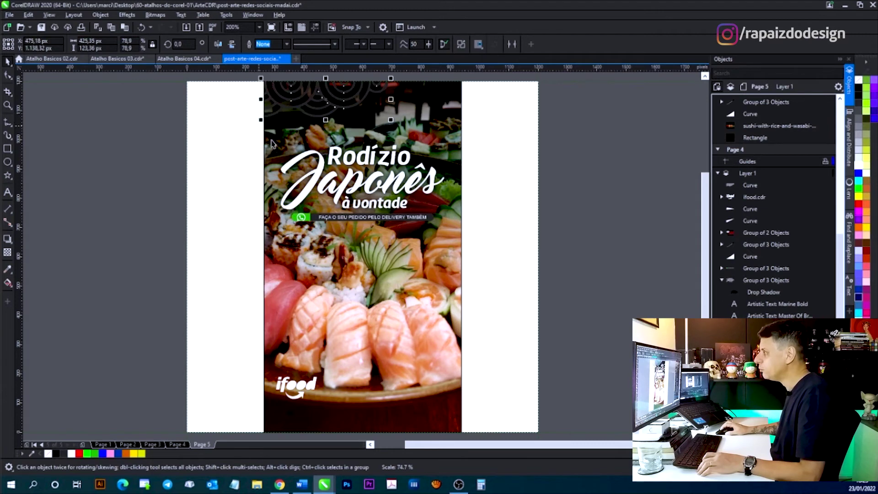
left_click(590, 214)
- Copy the Madai Sushi corner artwork with sword, logo and phone number from page 4 to page 5
key("Page_Up")
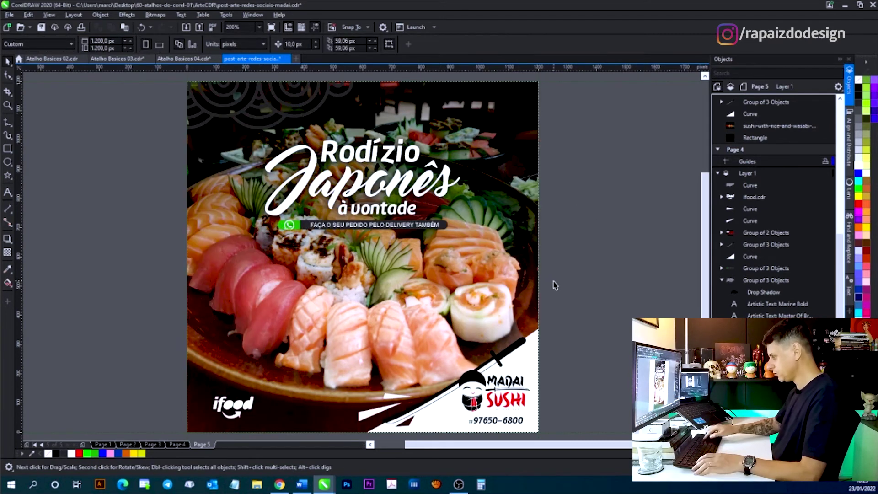
left_click_drag(548, 438, 323, 307)
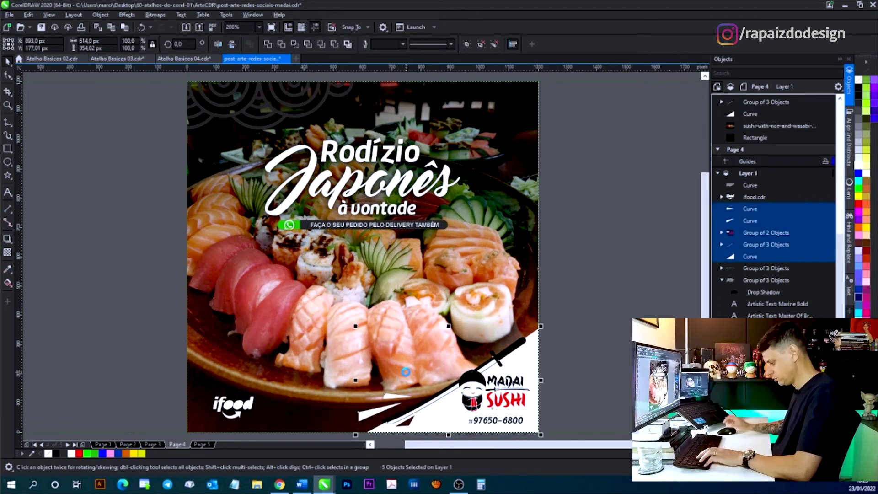
key("Page_Down")
key("ctrl+v")
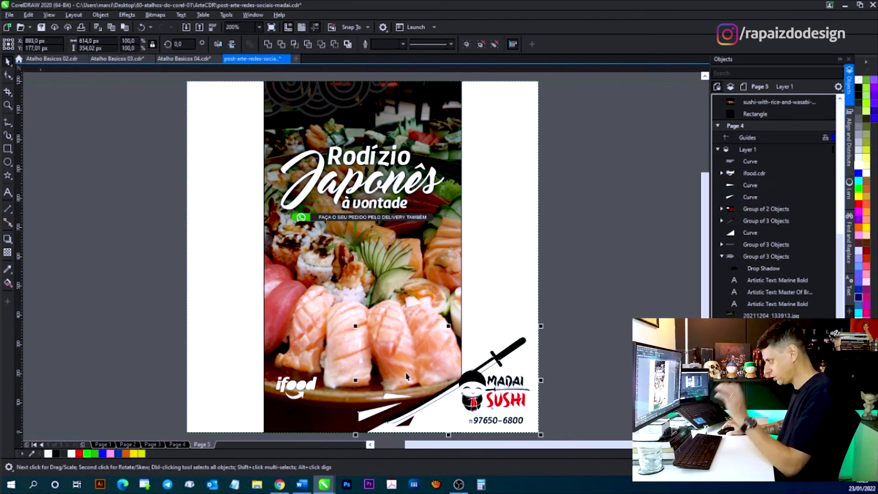
- Fit the pasted Madai Sushi artwork to the rectangle's lower-right corner, group it, and scale it to about 489 px wide
left_click_drag(471, 392, 396, 394)
left_click_drag(281, 330, 344, 358)
key("ctrl+g")
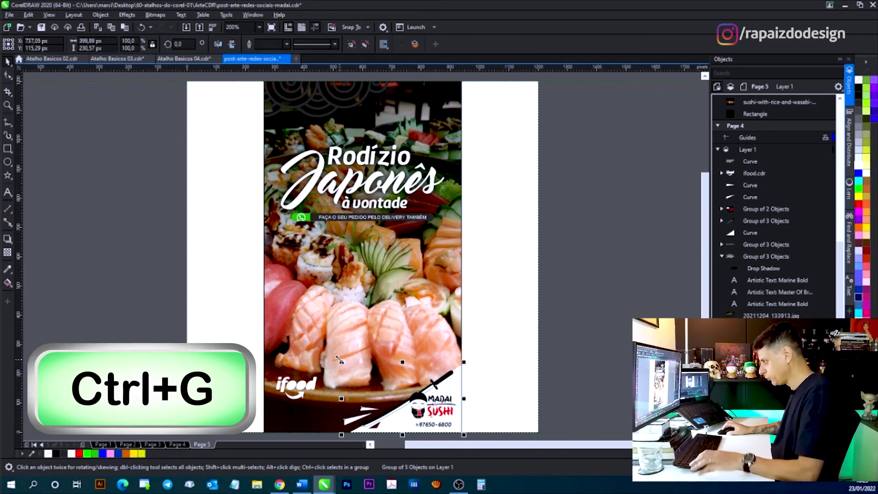
left_click_drag(344, 365, 316, 348)
left_click_drag(381, 402, 381, 401)
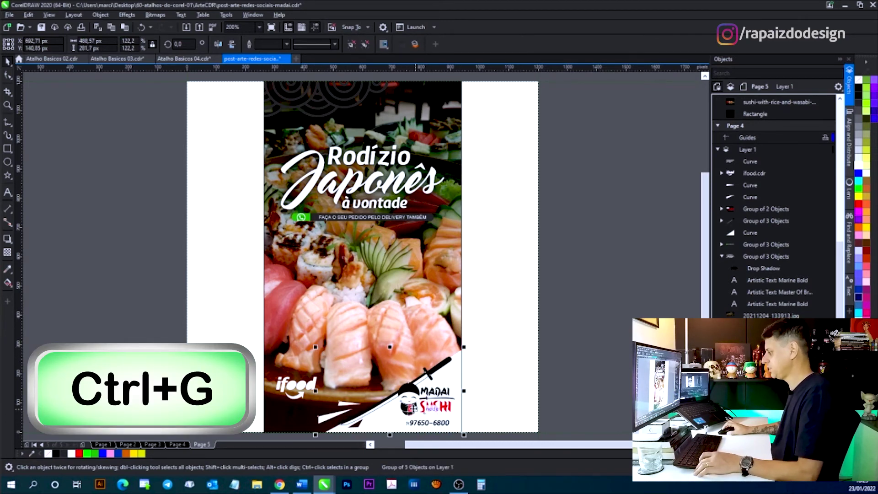
- Shift the Madai Sushi group left, right-align it to the photo rectangle, and deselect everything
left_click_drag(414, 407, 392, 407)
left_click(456, 407, "shift")
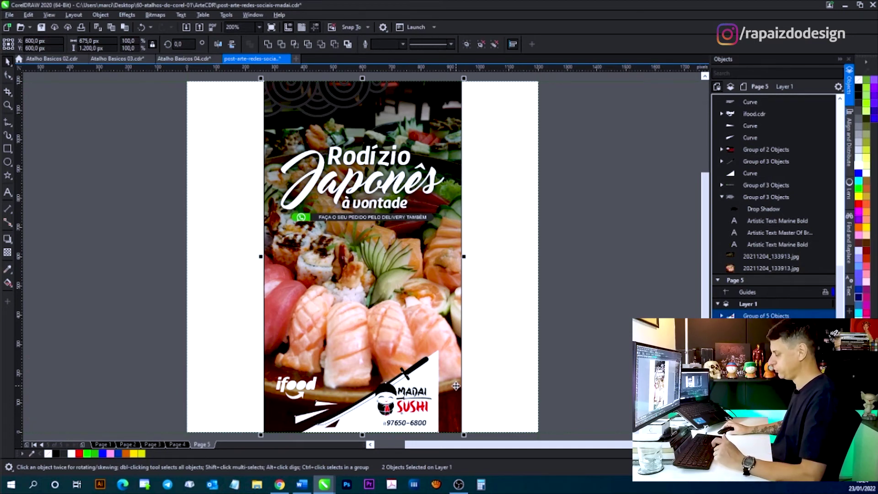
key("r")
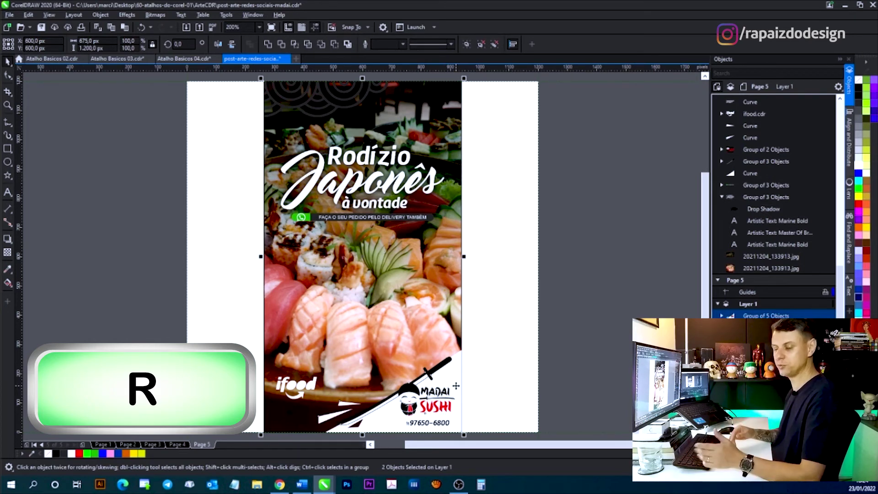
left_click(580, 238)
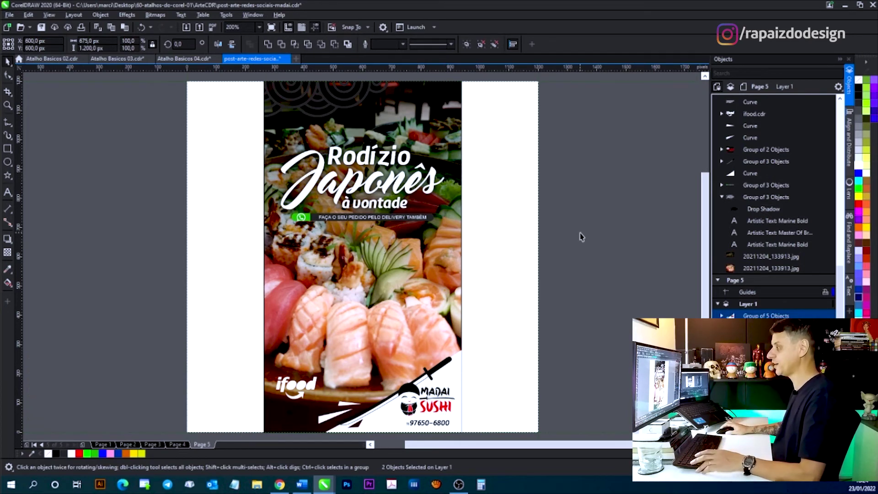
- Edit the PowerClip contents, move both sushi photos about 78 px to the right, and finish editing
left_click(401, 262)
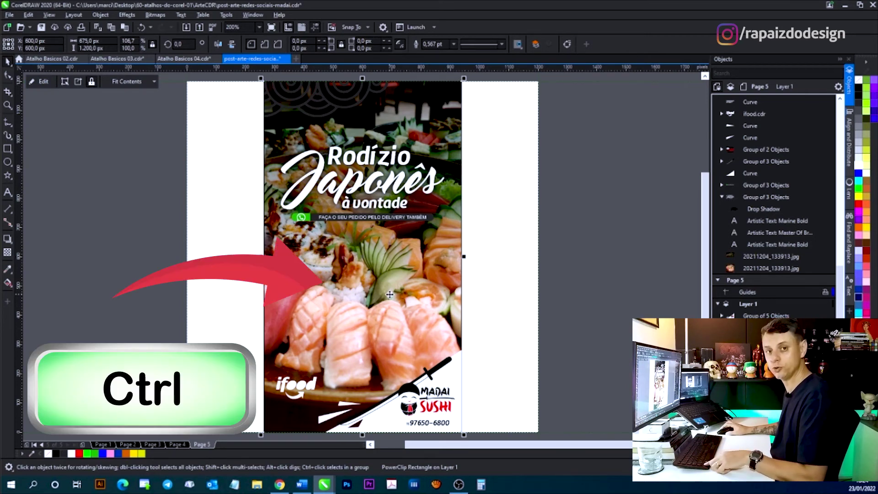
left_click(386, 266, "ctrl")
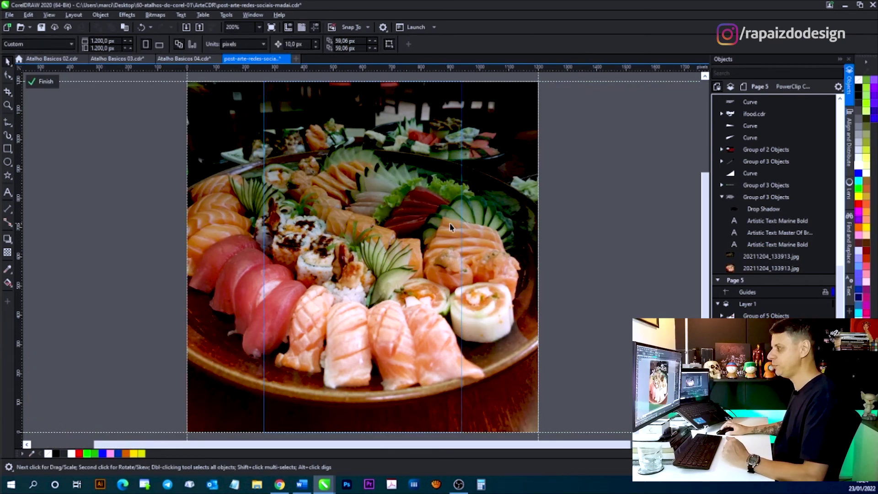
key("ctrl+a")
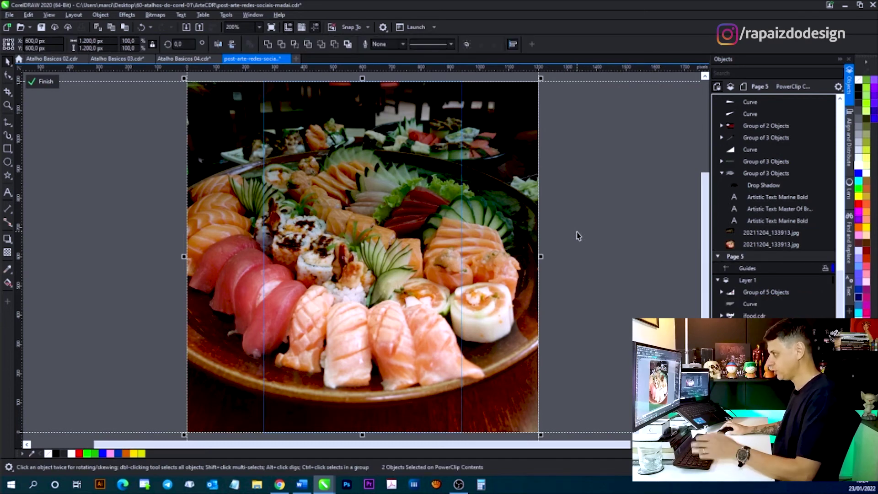
left_click_drag(329, 261, 352, 261)
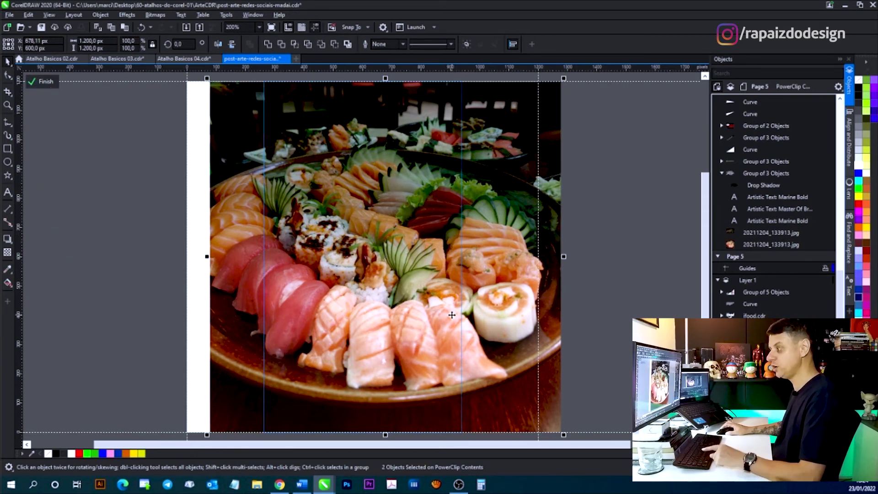
left_click(114, 275, "ctrl")
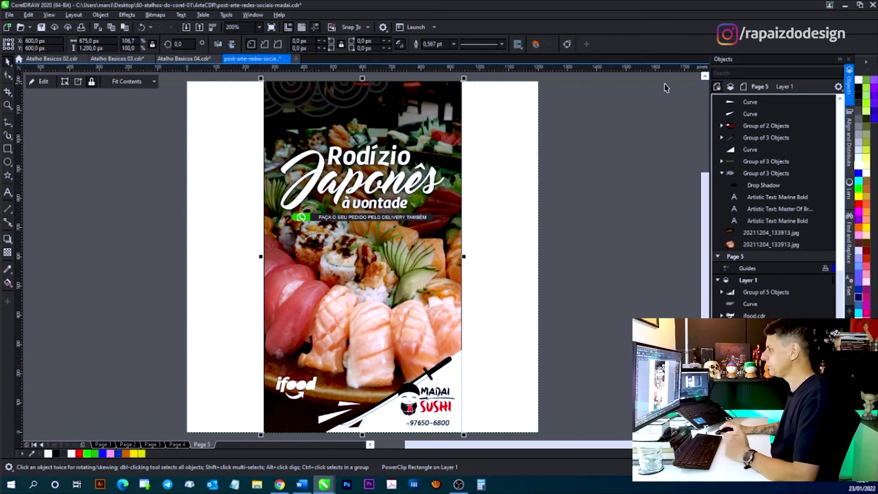
- Deselect the artwork, hide the rulers around the page, and show them again
left_click(625, 284)
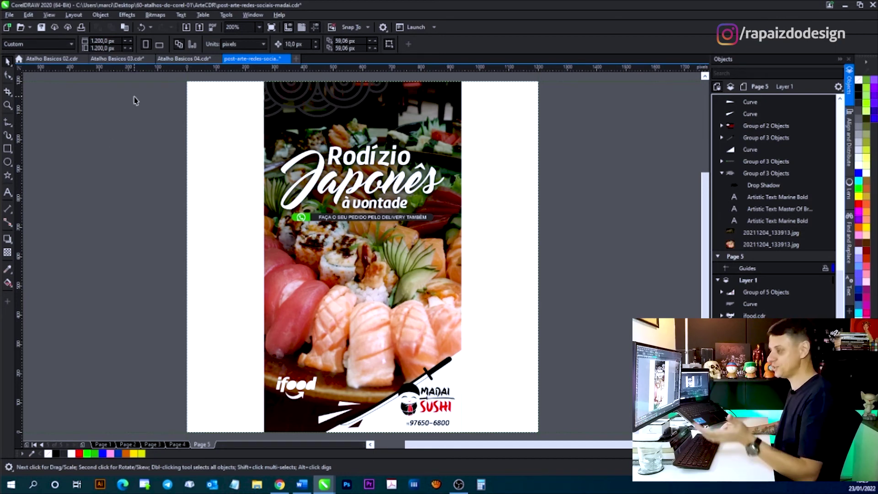
left_click(50, 15)
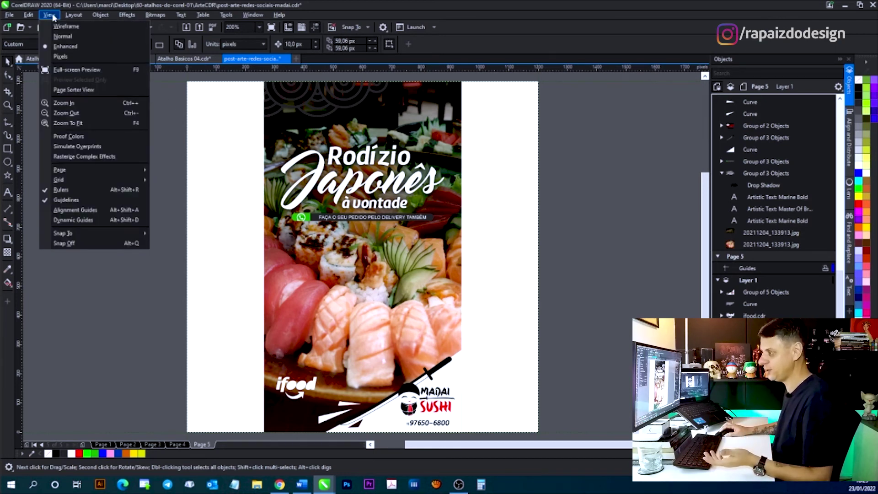
left_click(176, 122)
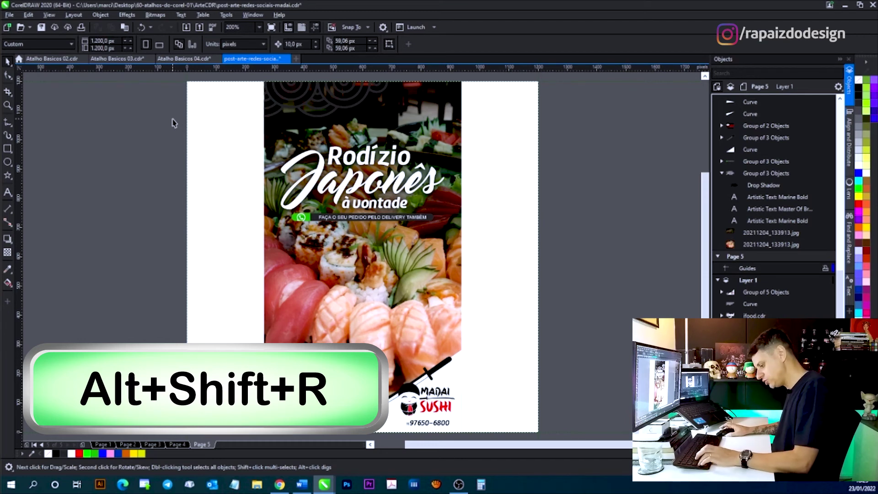
key("alt+shift+r")
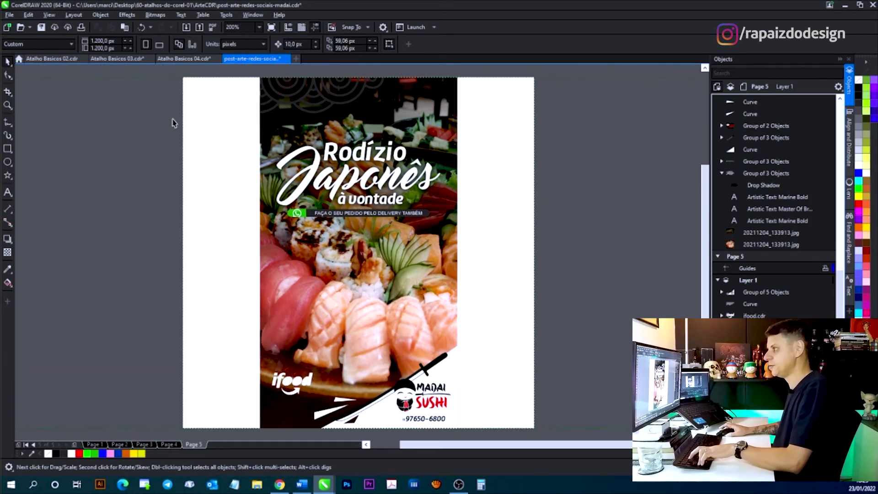
key("alt+shift+r")
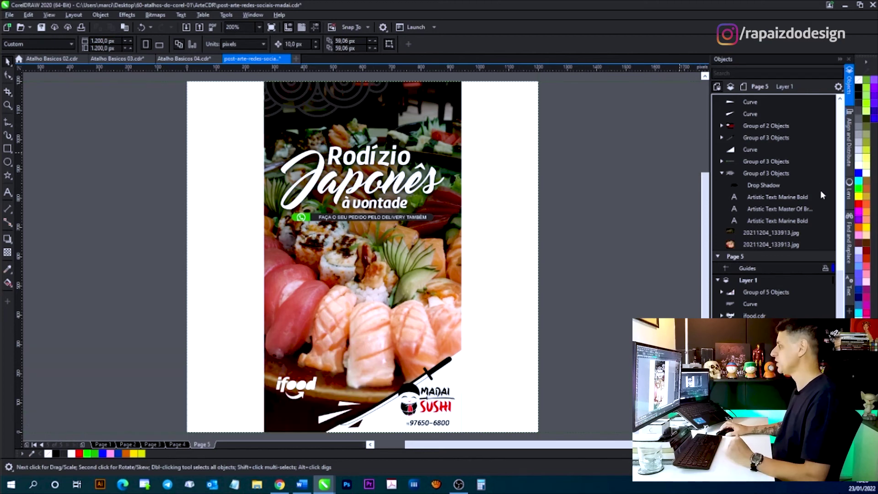
- Review the Text settings and the Lens effect options, and close and reopen the Lens docker
left_click(849, 292)
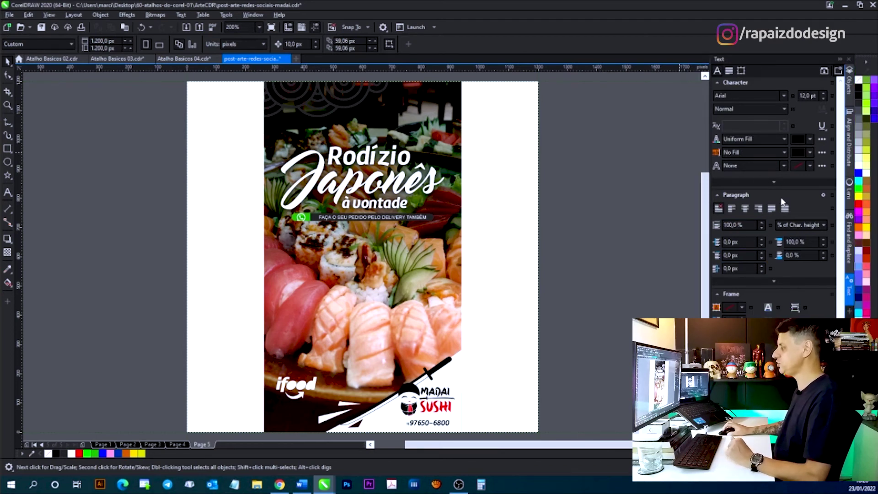
left_click(849, 303)
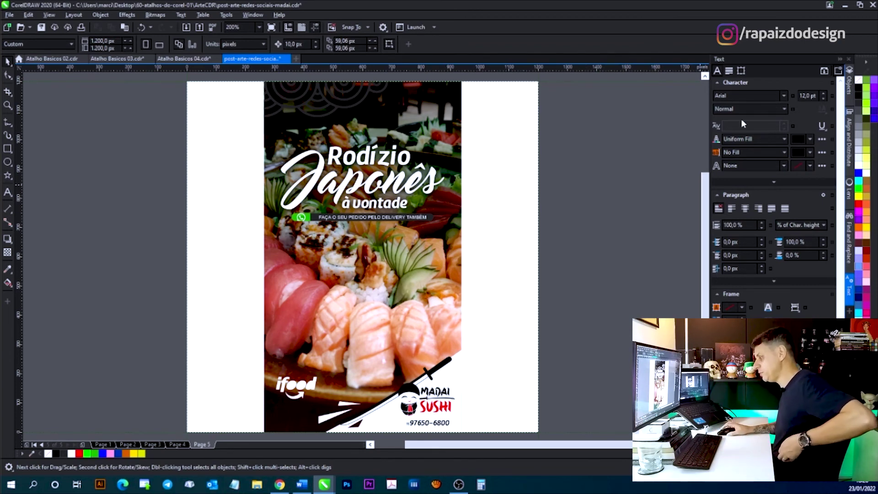
left_click(851, 198)
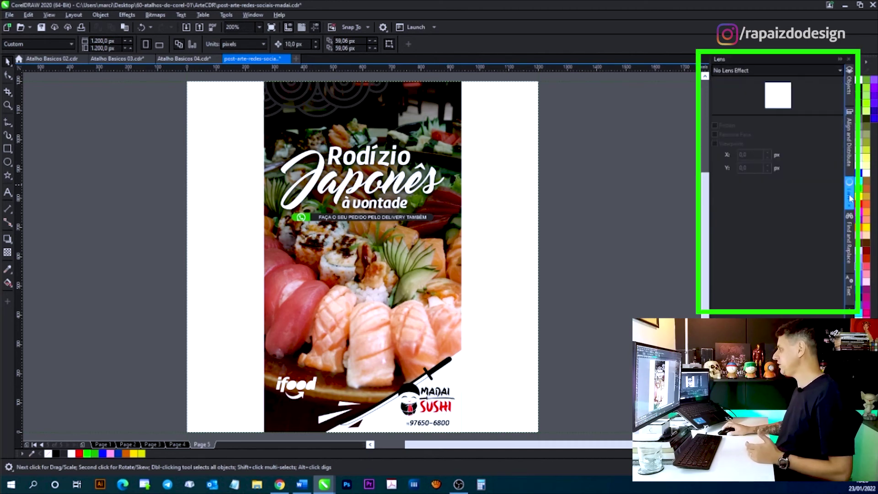
left_click(758, 69)
left_click(759, 70)
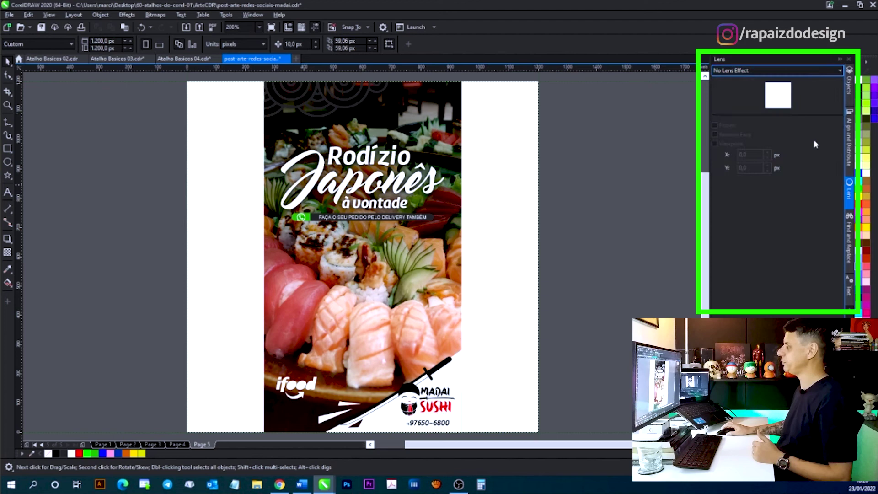
left_click(849, 225)
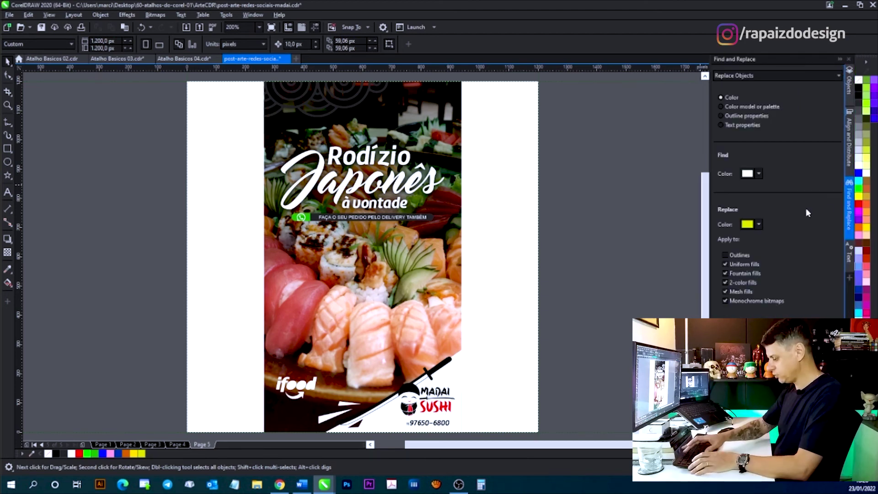
key("alt+F3")
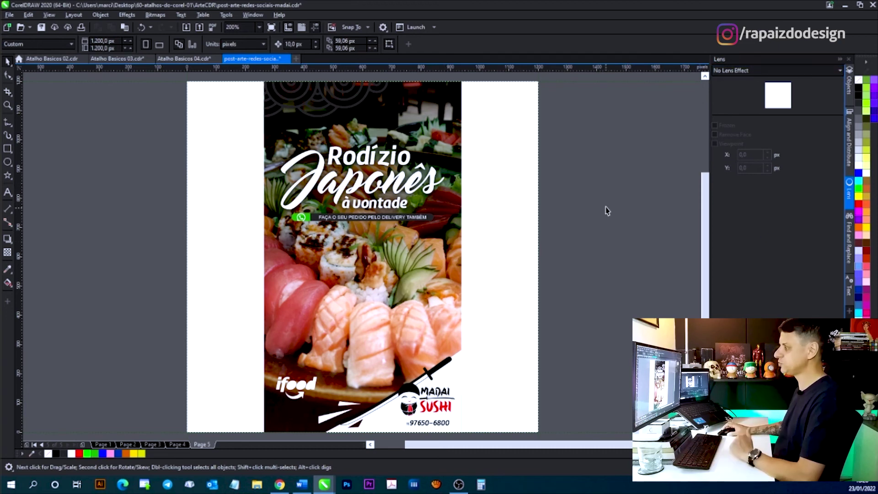
- Select all objects on page 5 and refresh the drawing window
key("Tab")
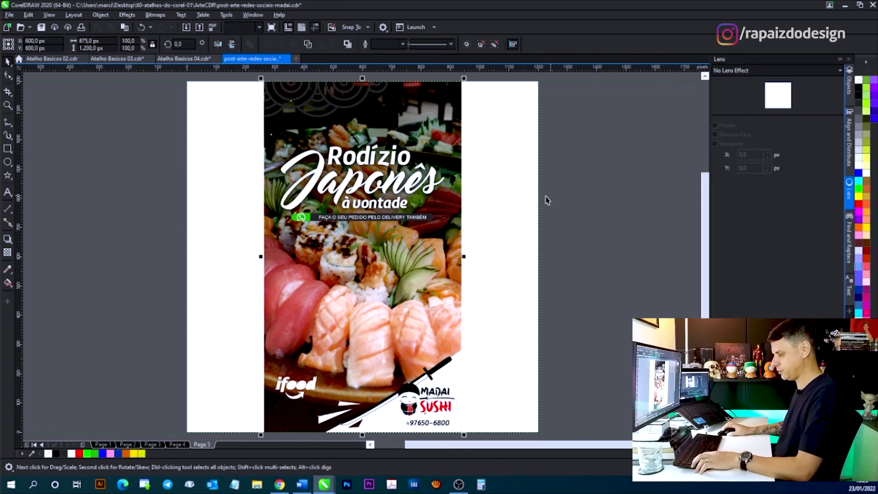
key("ctrl+a")
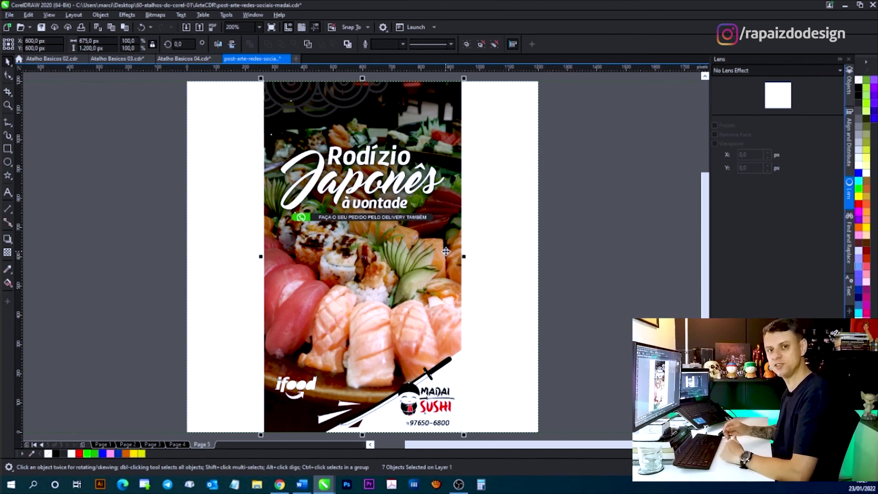
key("ctrl+w")
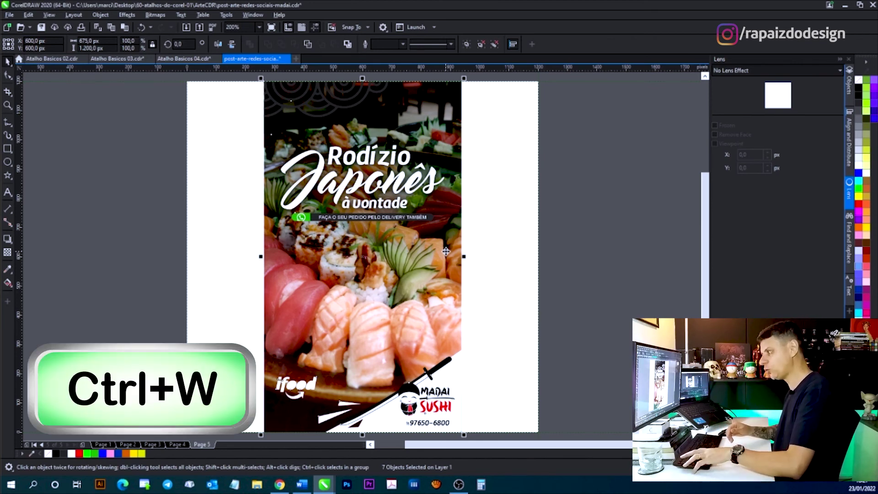